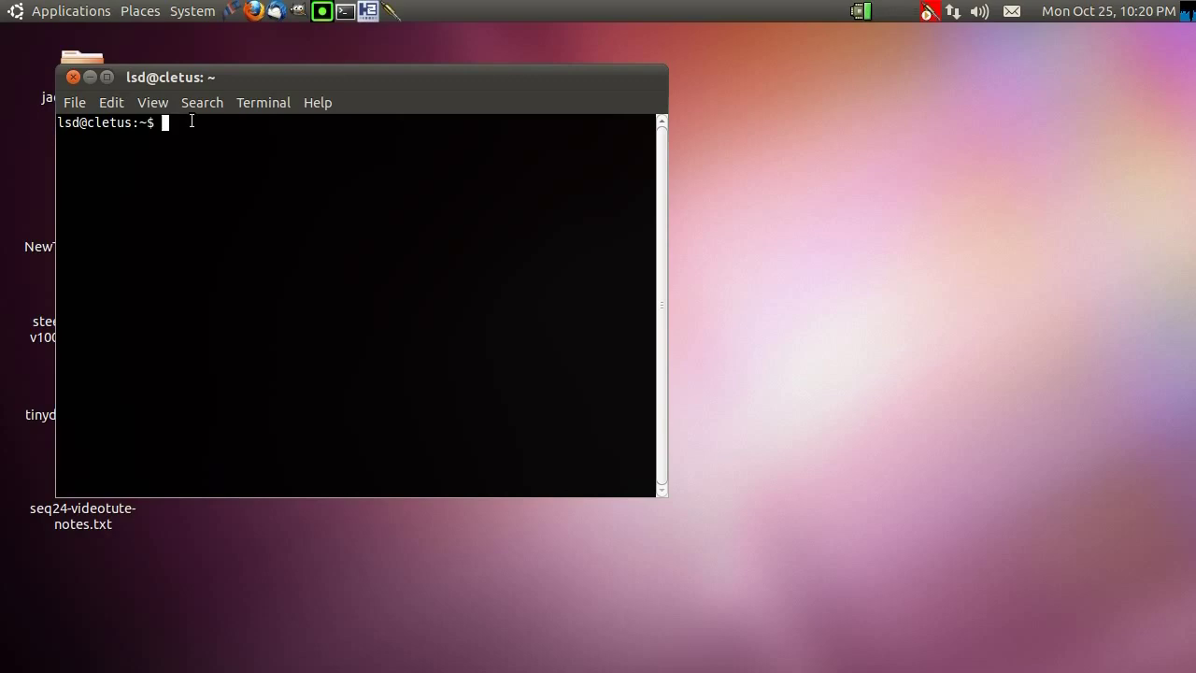
Search apt for a MIDI sequencer, install seq24 with sudo aptitude, and launch seq24
text(apt-cache search midi sequencer)
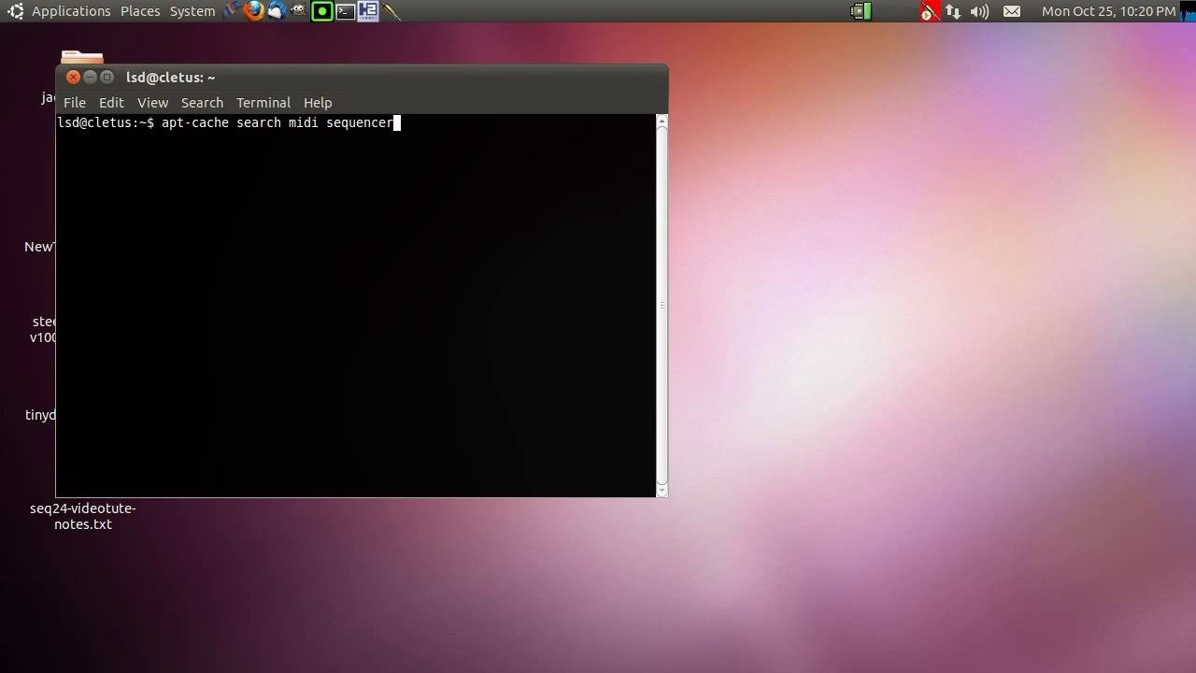
key(Return)
text(sudo aptitude install seq)
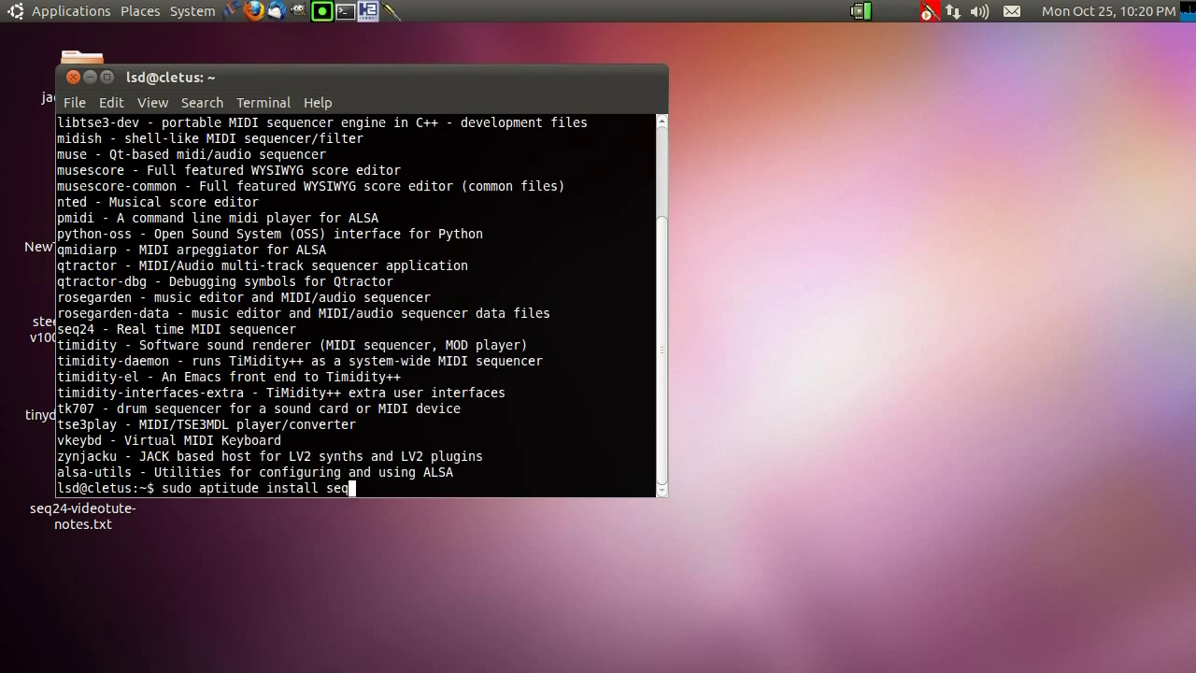
text(24)
key(Return)
key(Return)
text(seq24)
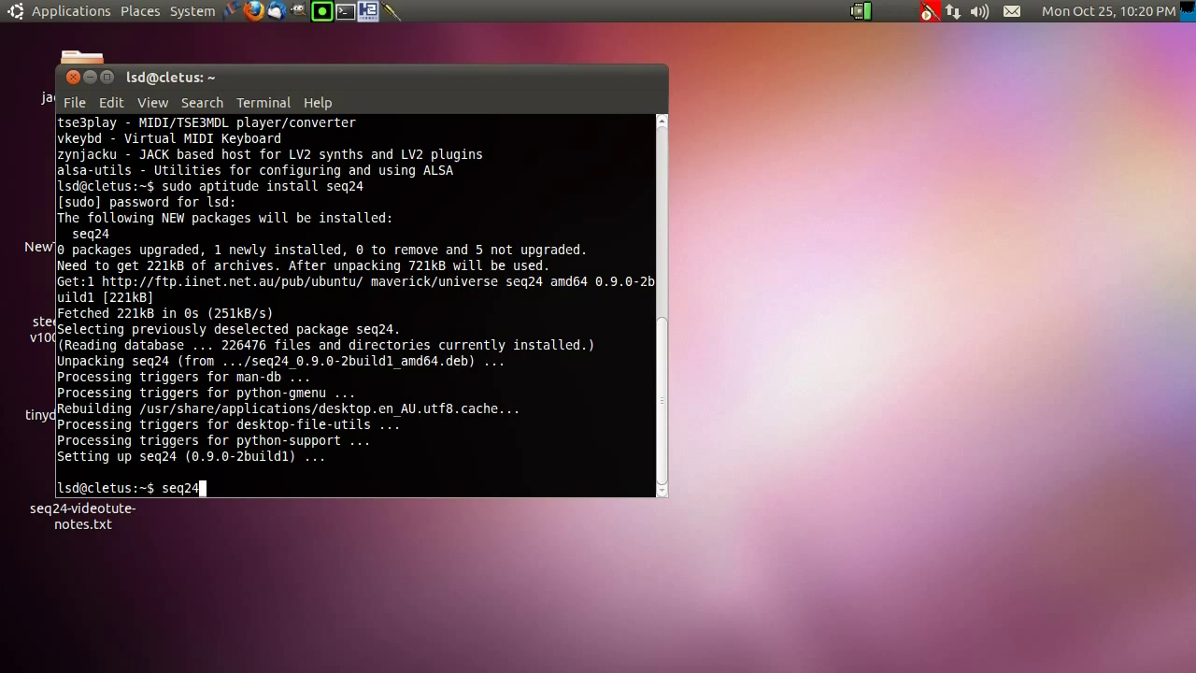
key(Return)
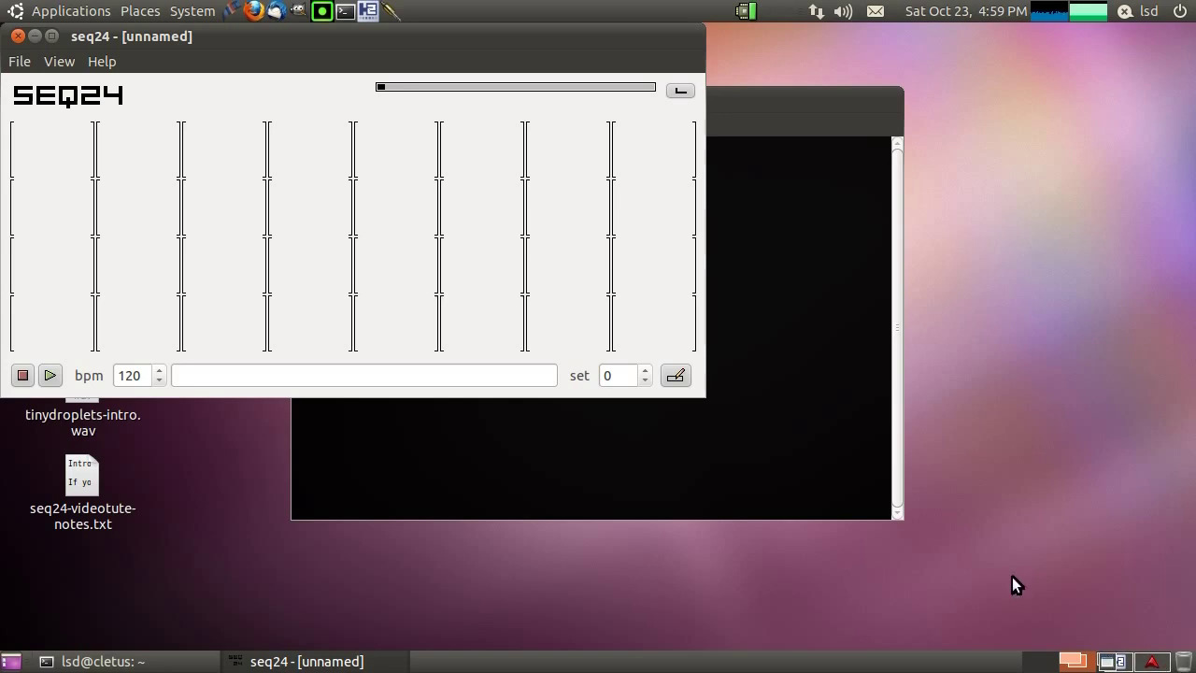
click(1107, 658)
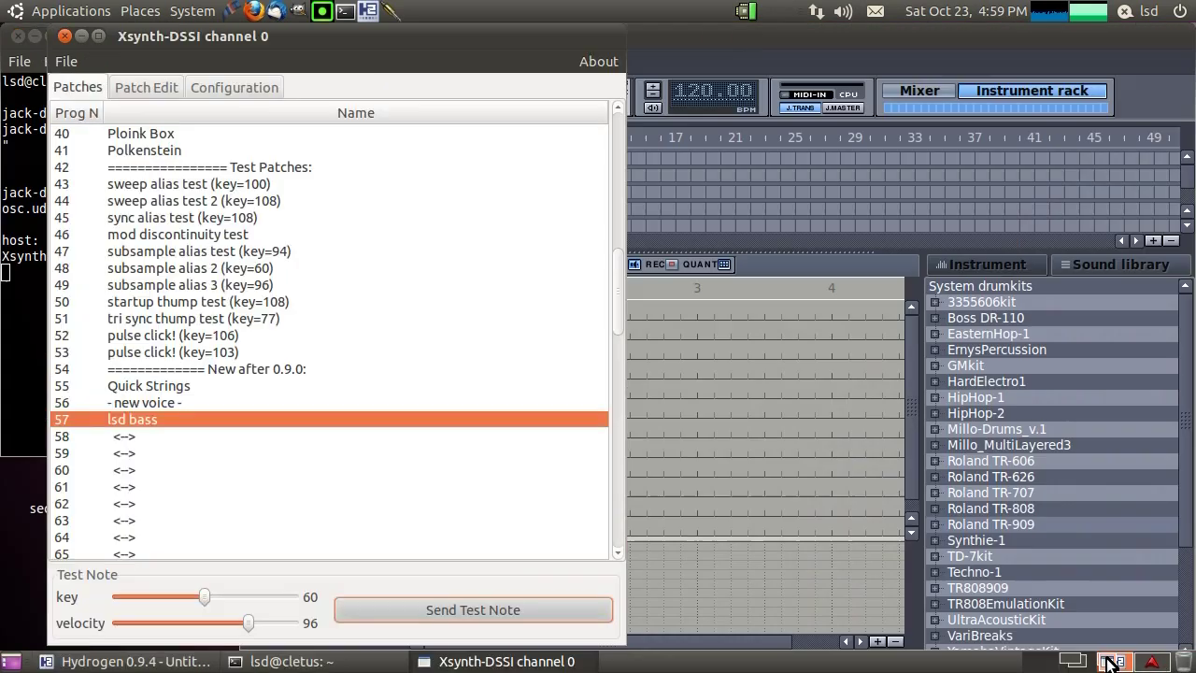
drag(211, 36, 184, 35)
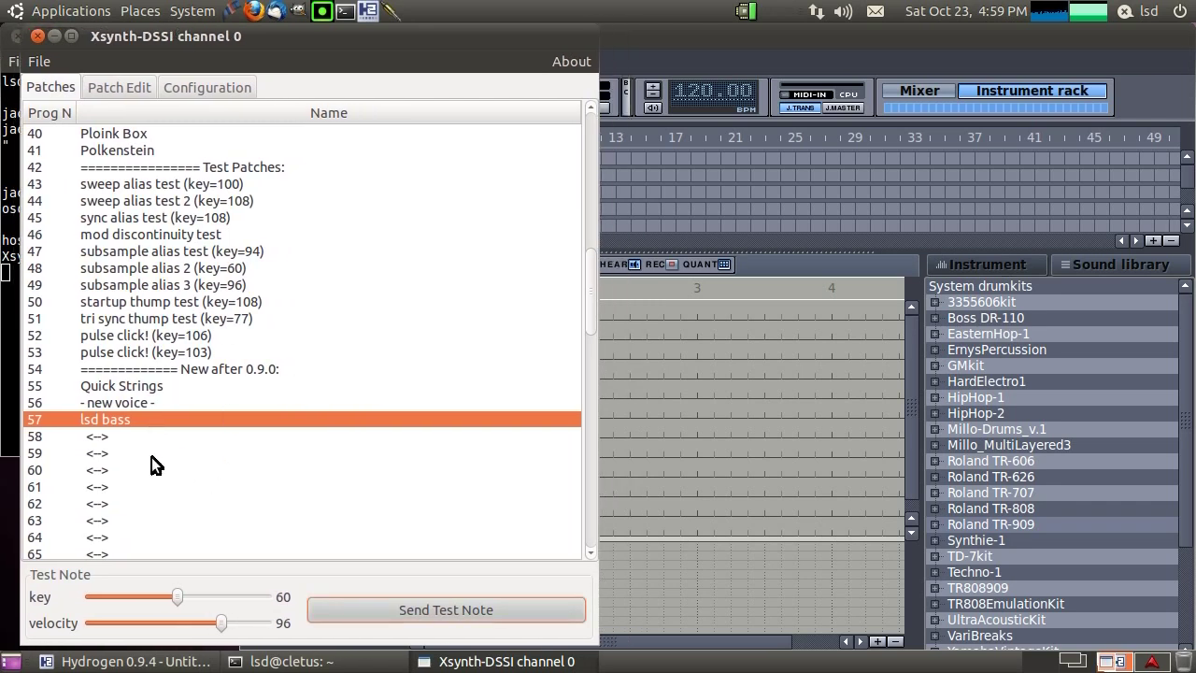
click(467, 618)
click(651, 33)
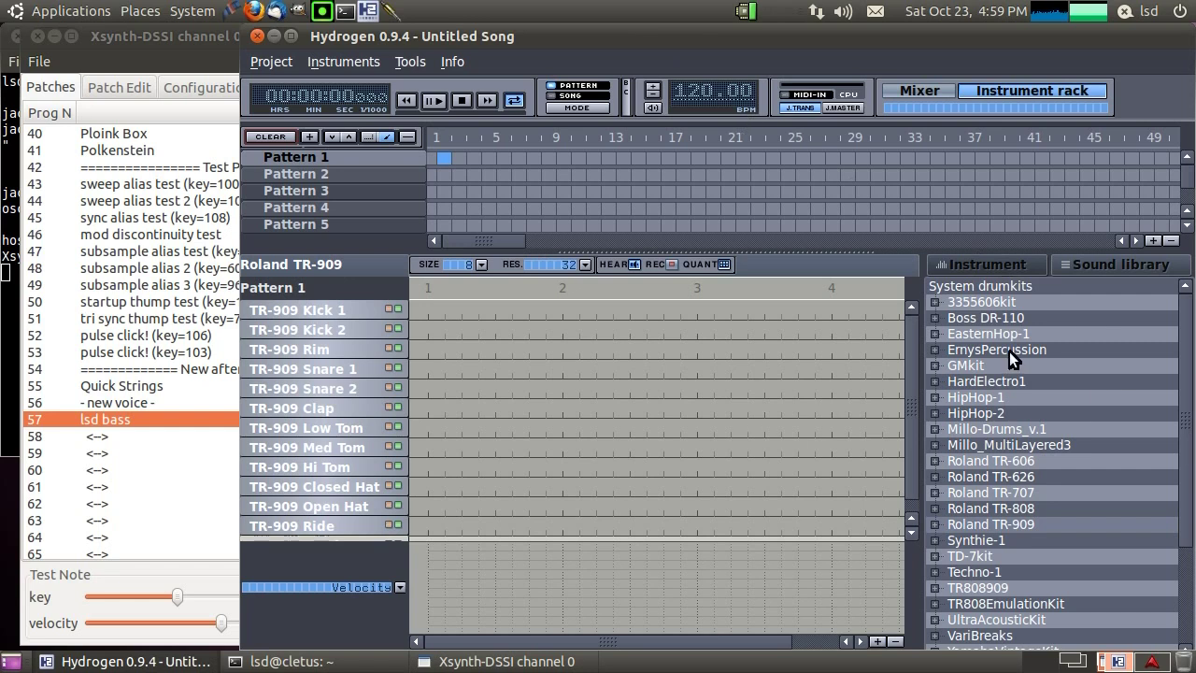
click(307, 313)
click(310, 334)
click(326, 404)
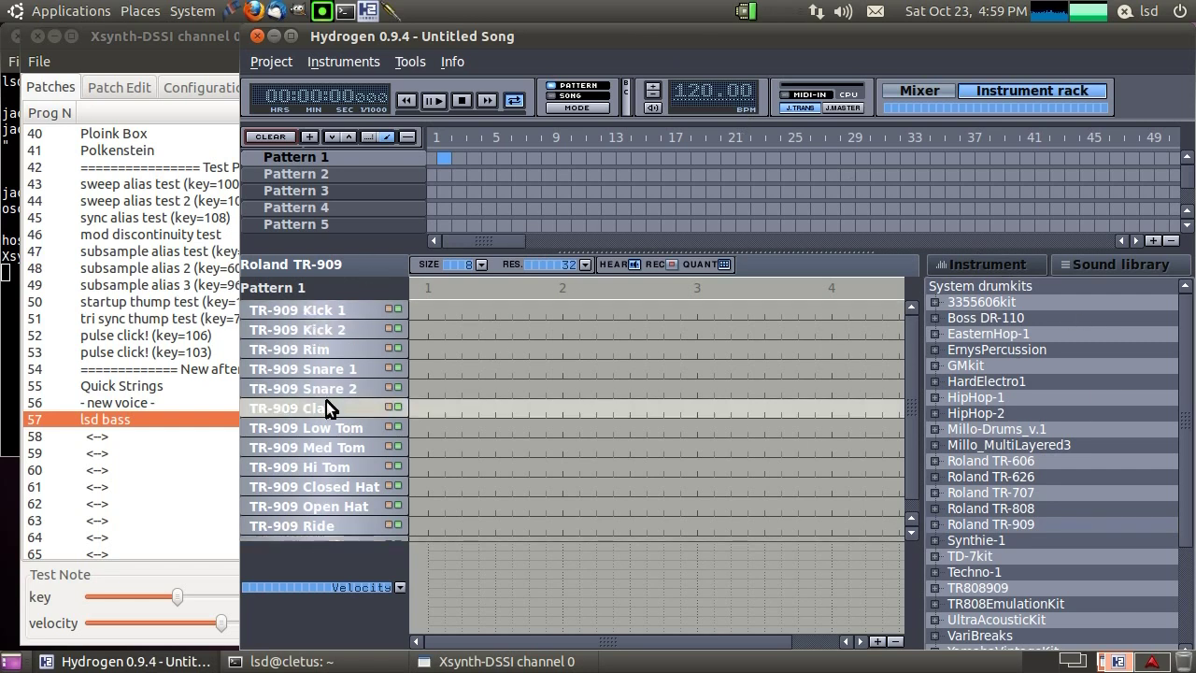
click(124, 64)
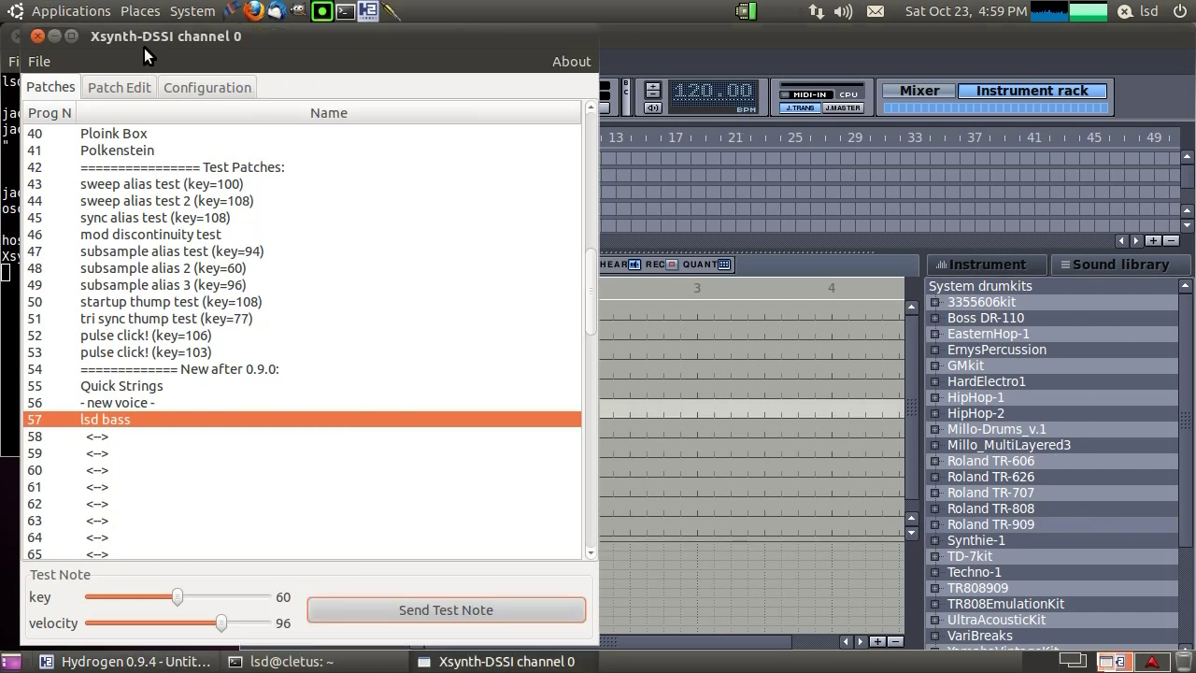
click(1080, 665)
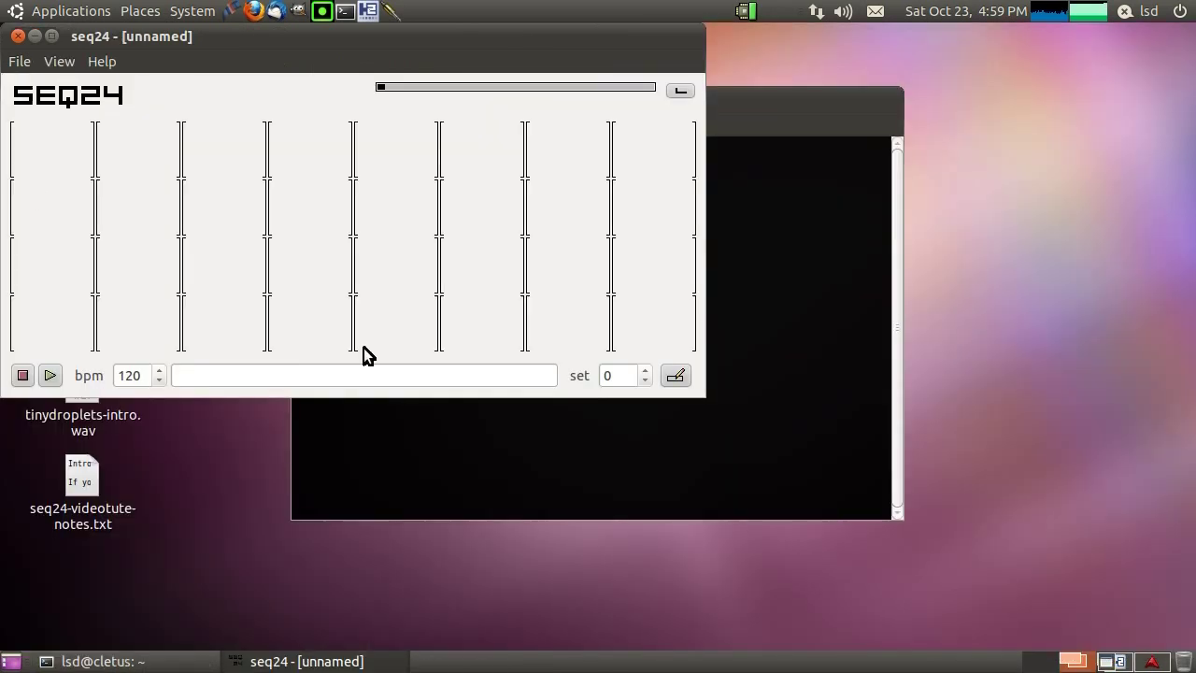
Create a pattern named 'bass' in the first slot, output to [12] 131:0 Xsynth DSSI plugin
right_click(53, 135)
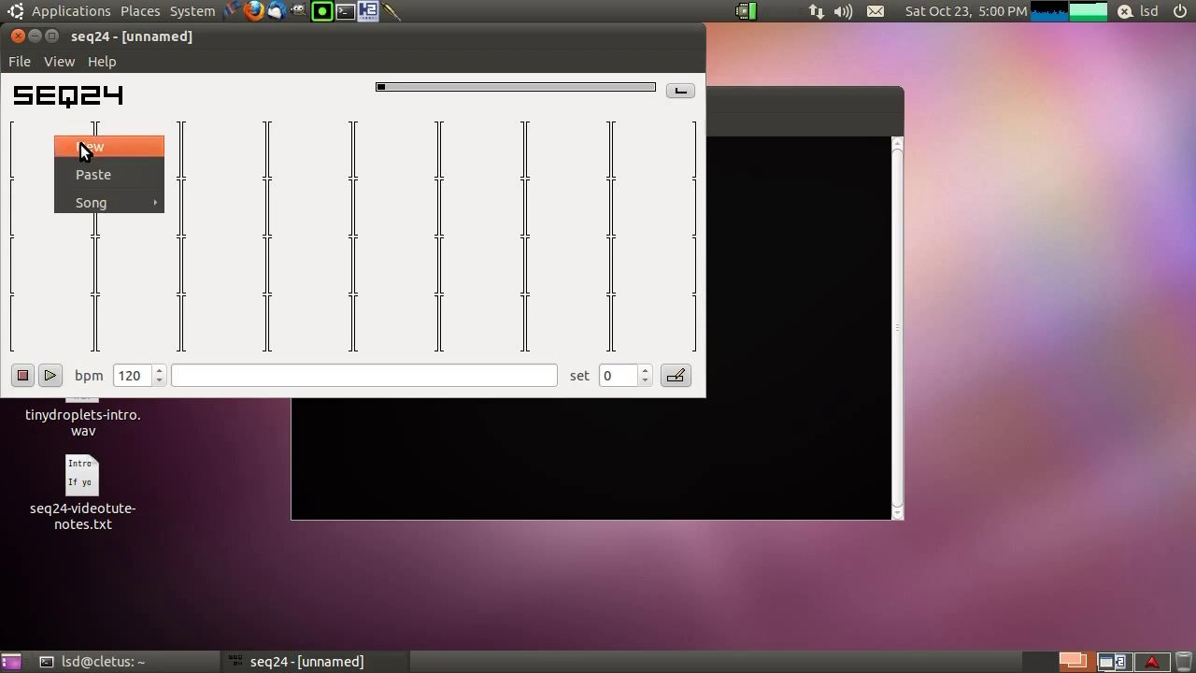
click(83, 145)
drag(143, 58, 381, 116)
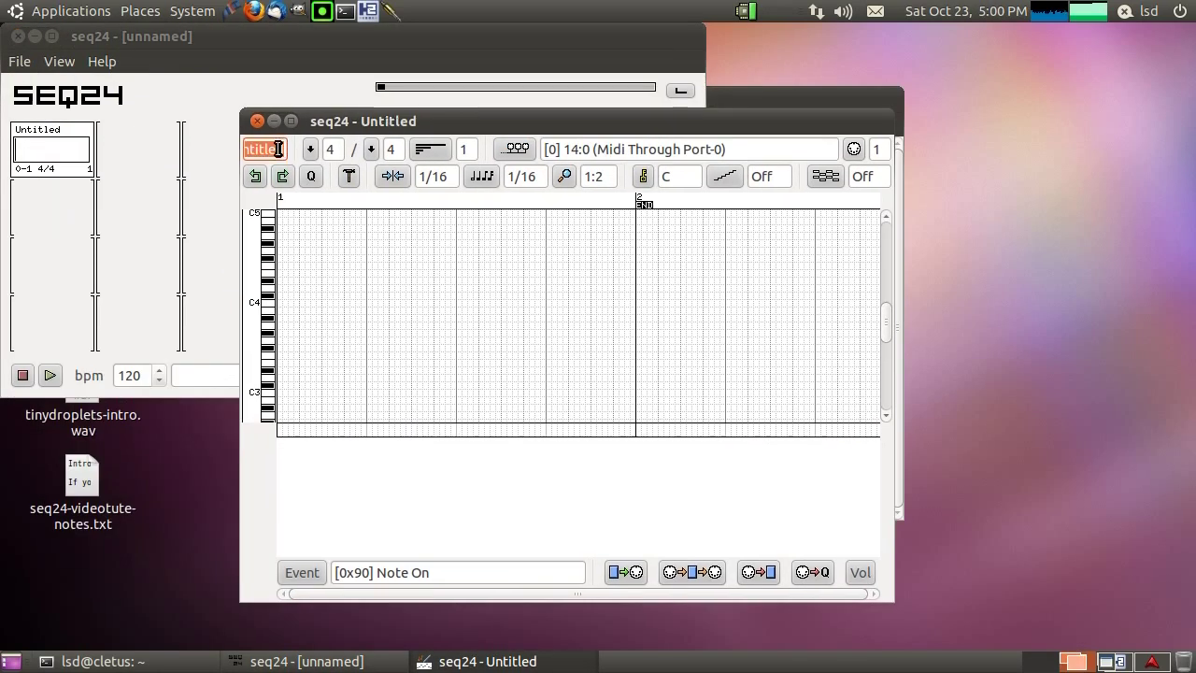
text(bass)
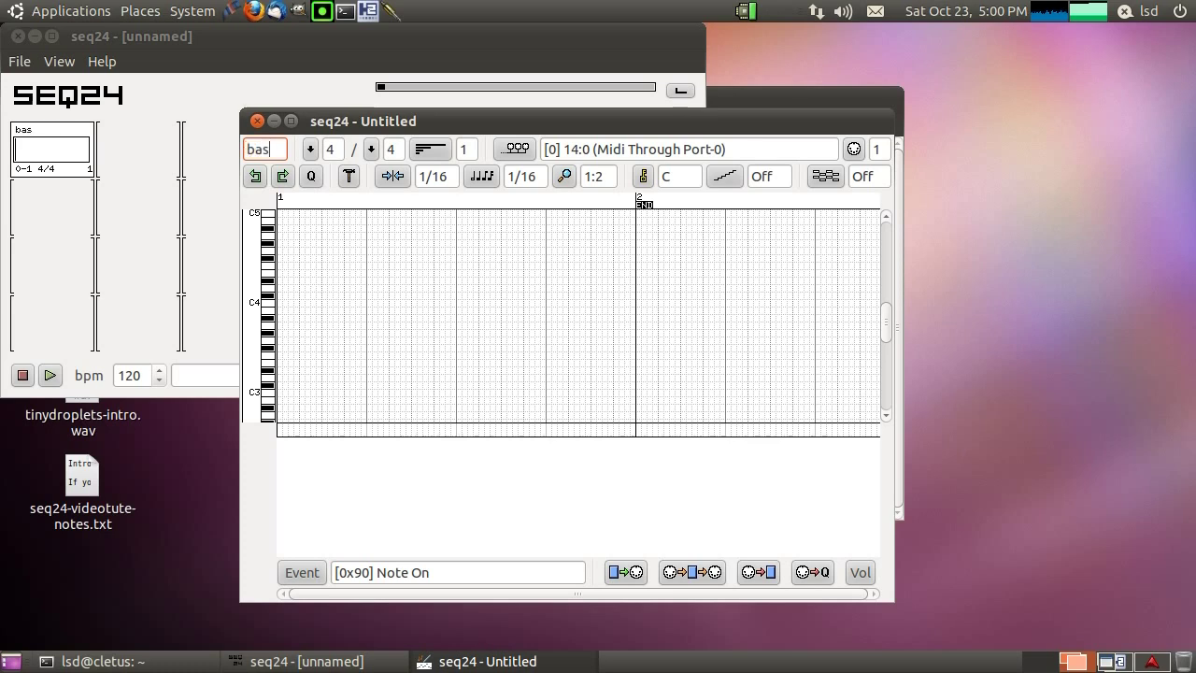
click(521, 146)
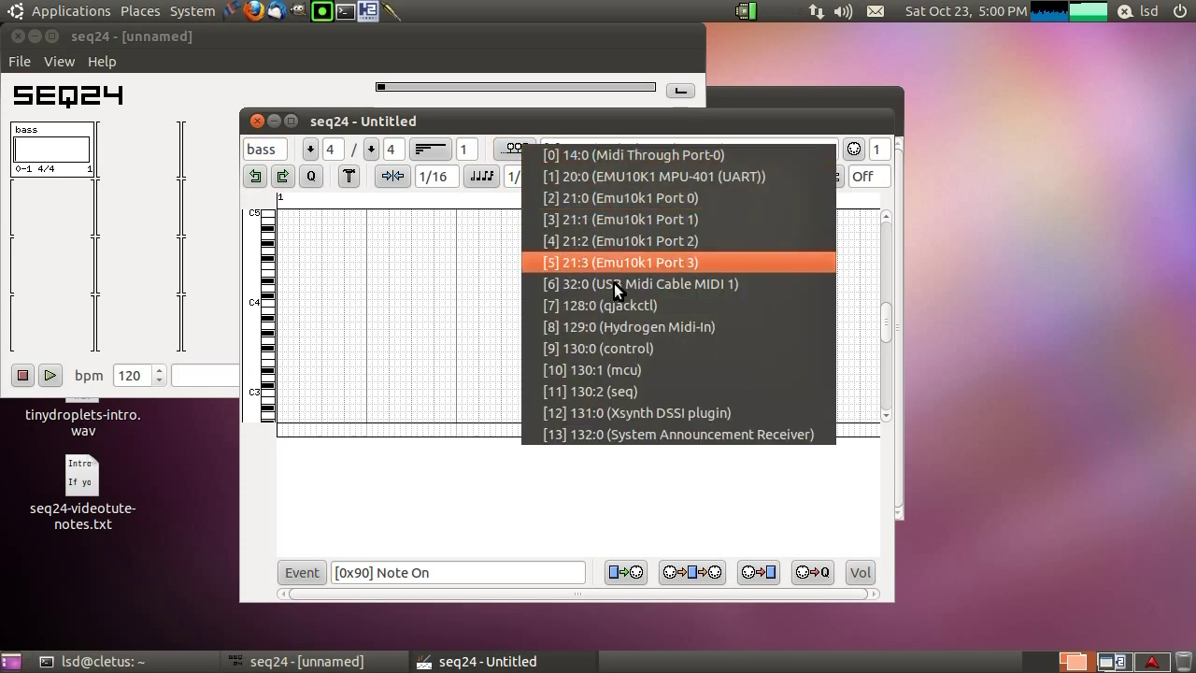
click(646, 413)
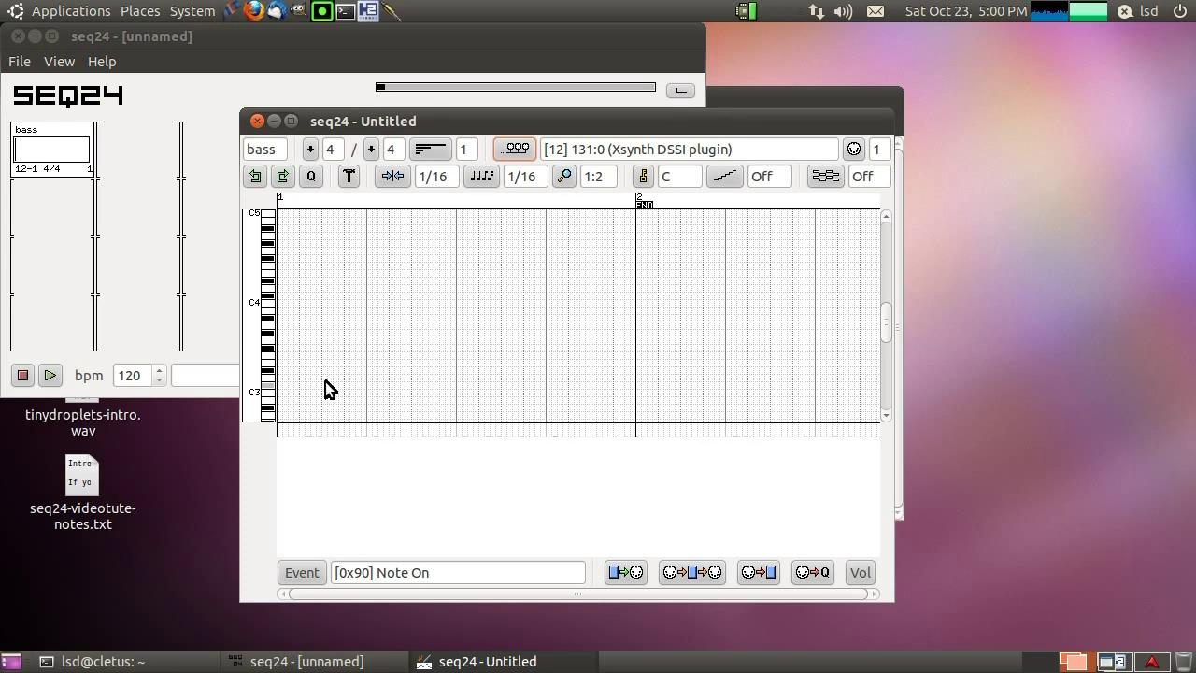
Draw the bar's first half: C2 sixteenth notes with two higher notes above C3
scroll(355, 366, down, 2)
scroll(317, 373, down, 2)
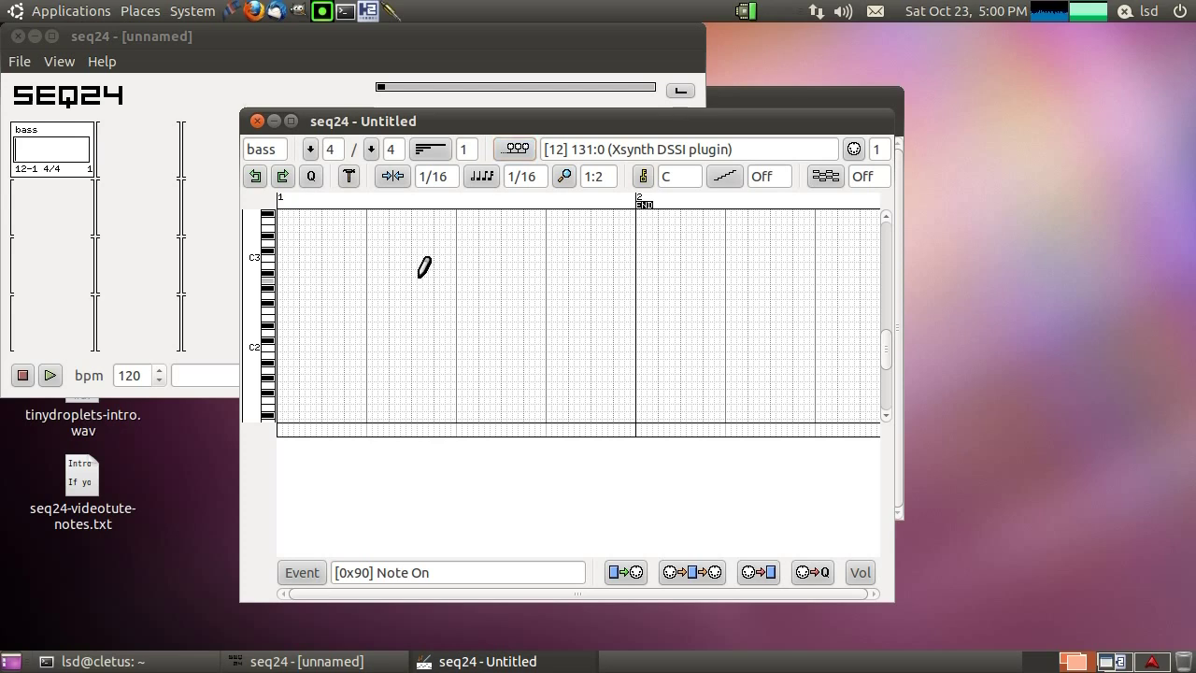
click(288, 332)
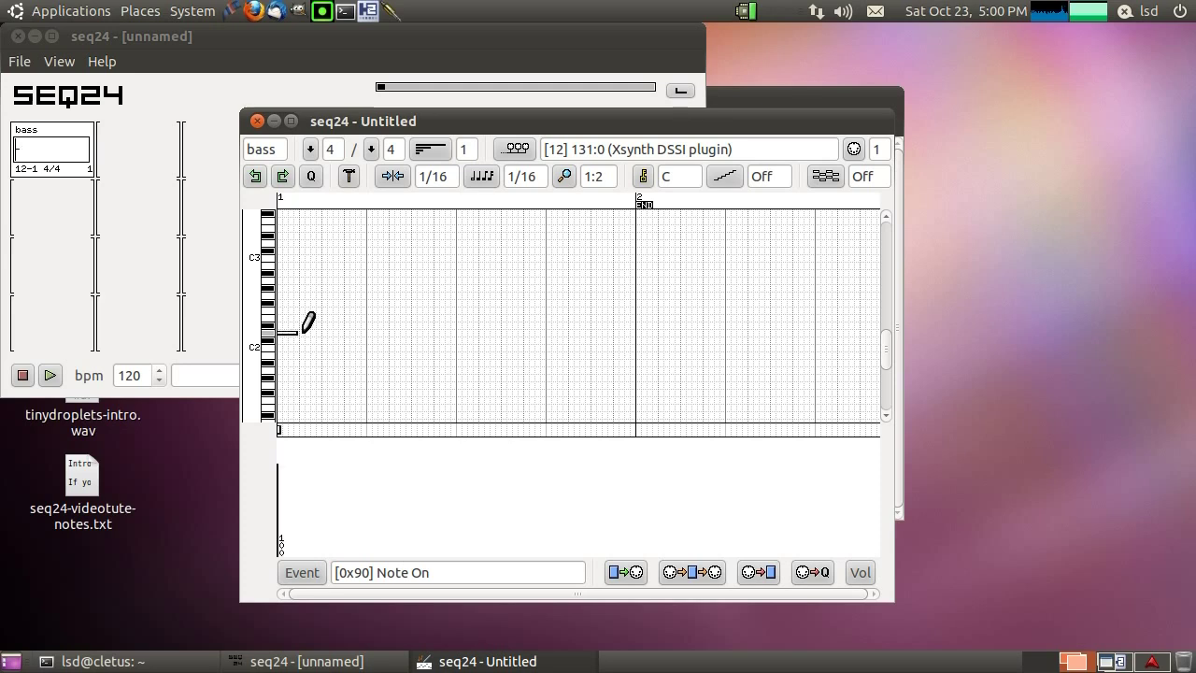
click(303, 332)
click(333, 242)
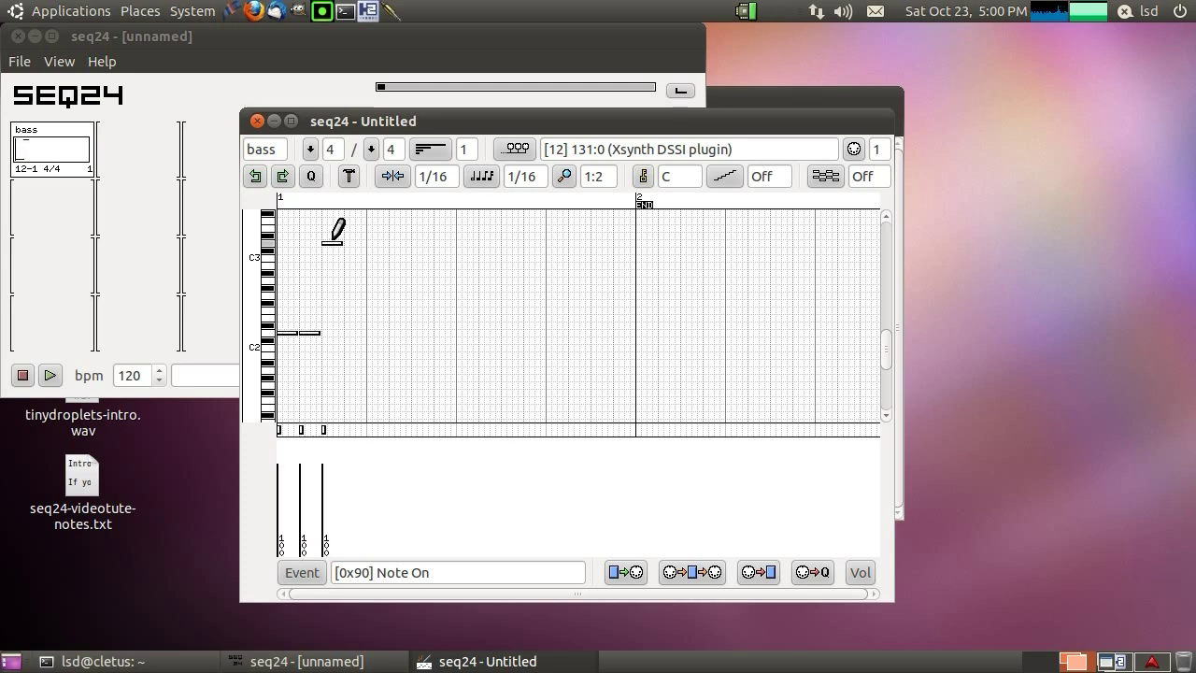
click(361, 332)
click(374, 332)
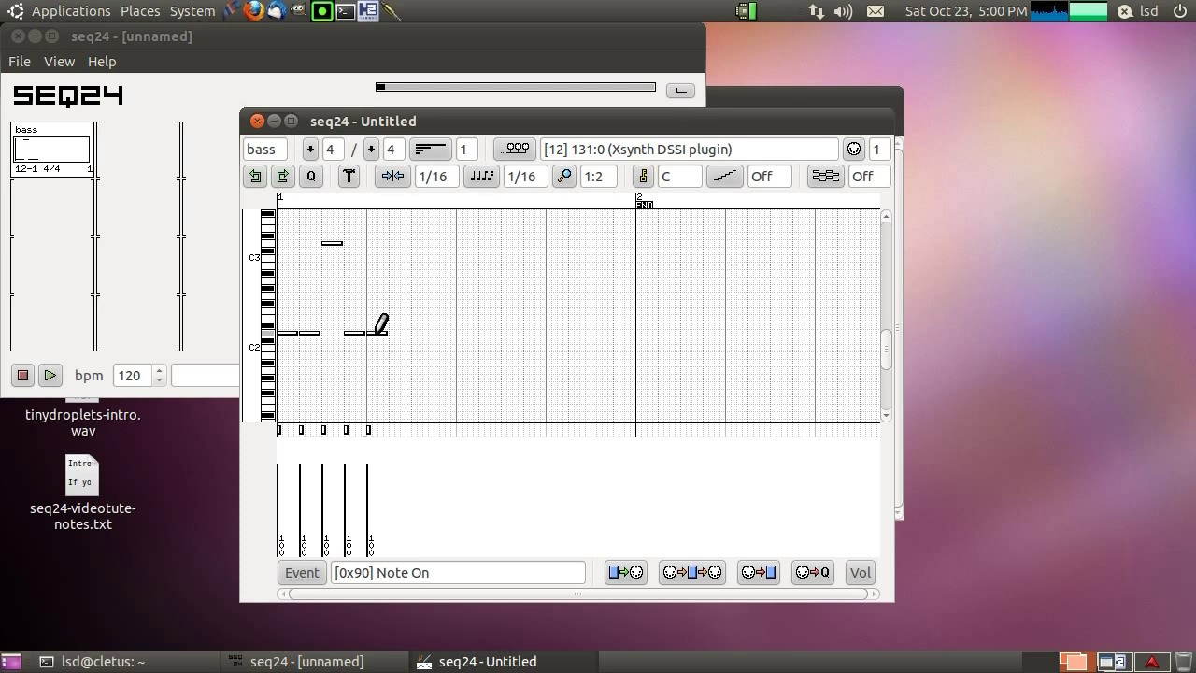
click(395, 332)
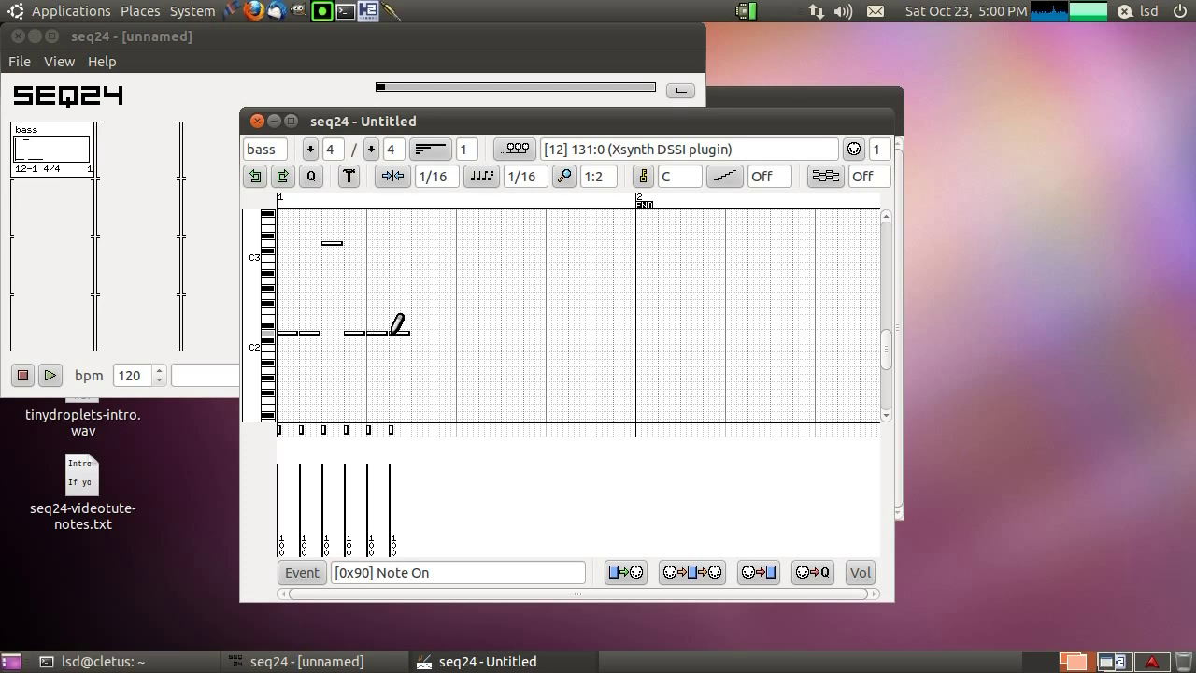
click(422, 242)
Finish the bar's second half with C2 sixteenths and three more notes above C3
click(446, 332)
click(469, 332)
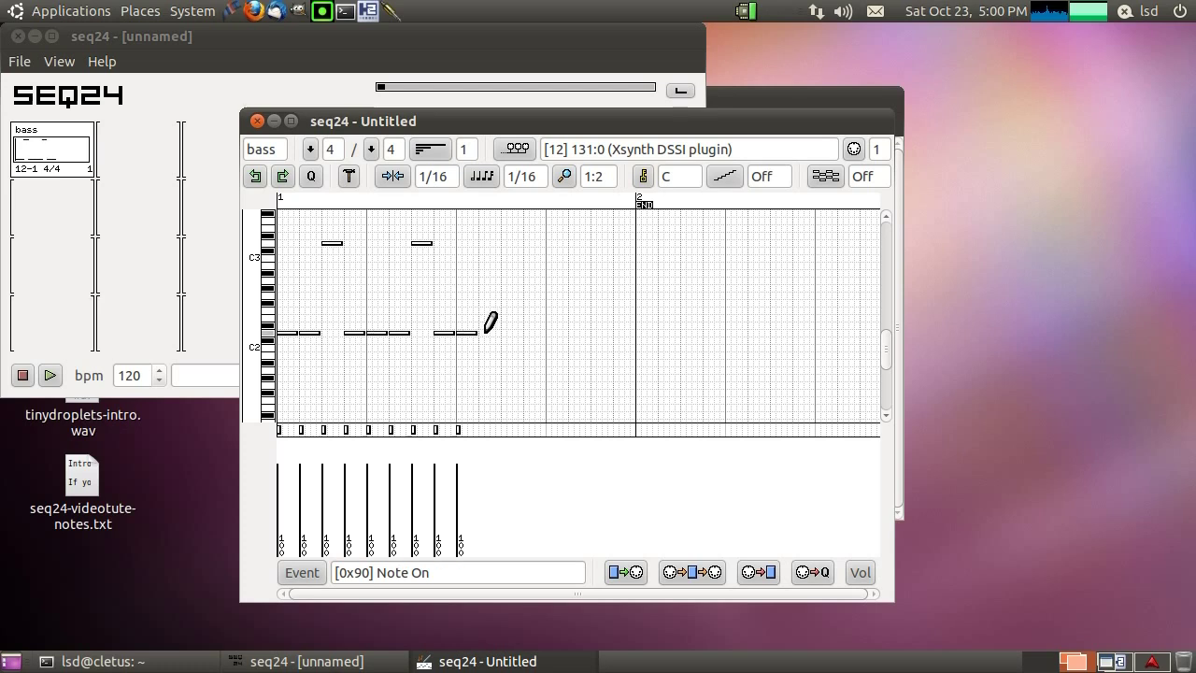
click(488, 332)
click(513, 242)
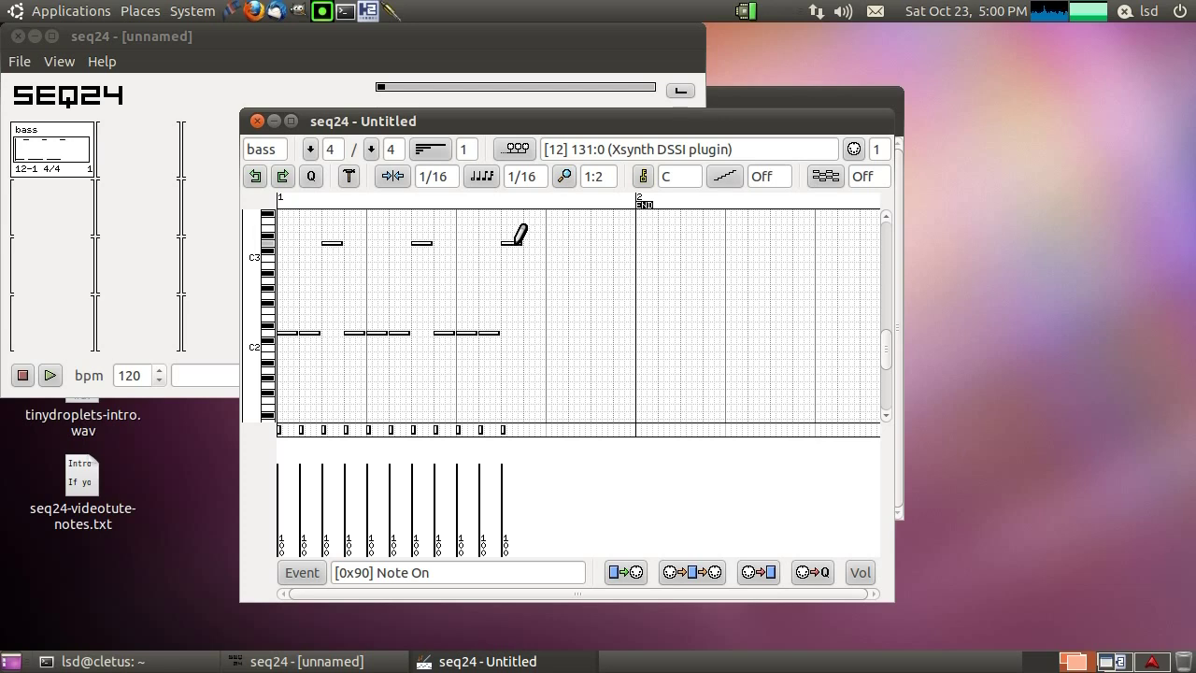
click(530, 332)
click(553, 333)
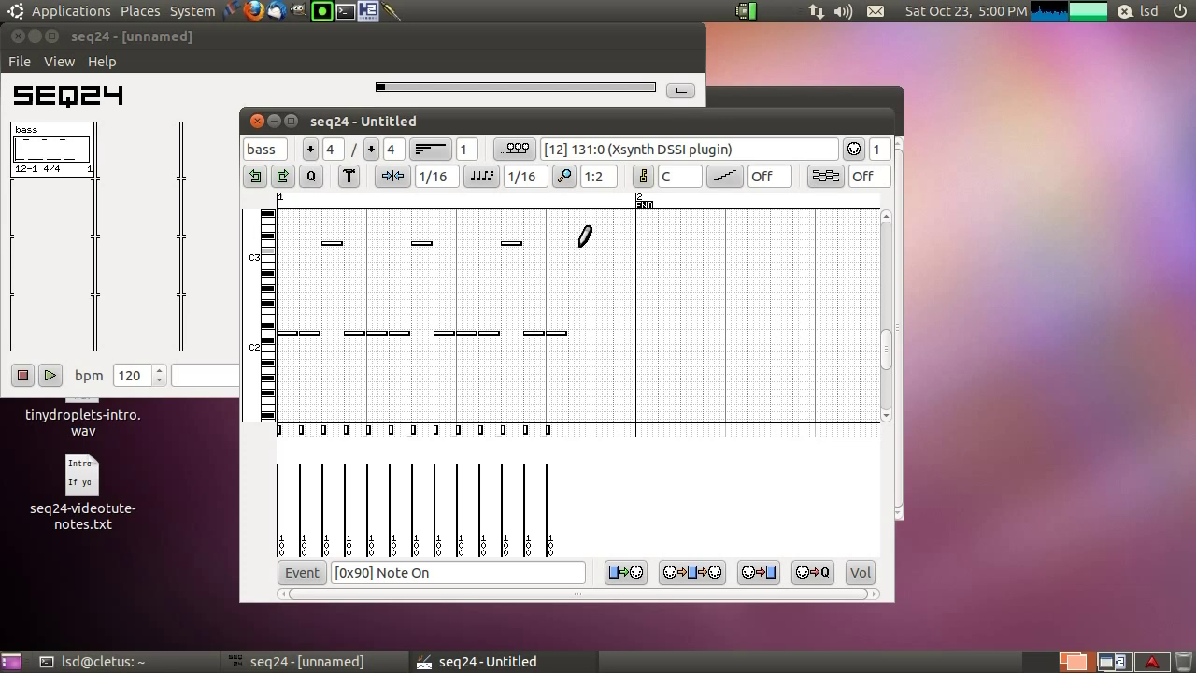
click(578, 241)
click(596, 333)
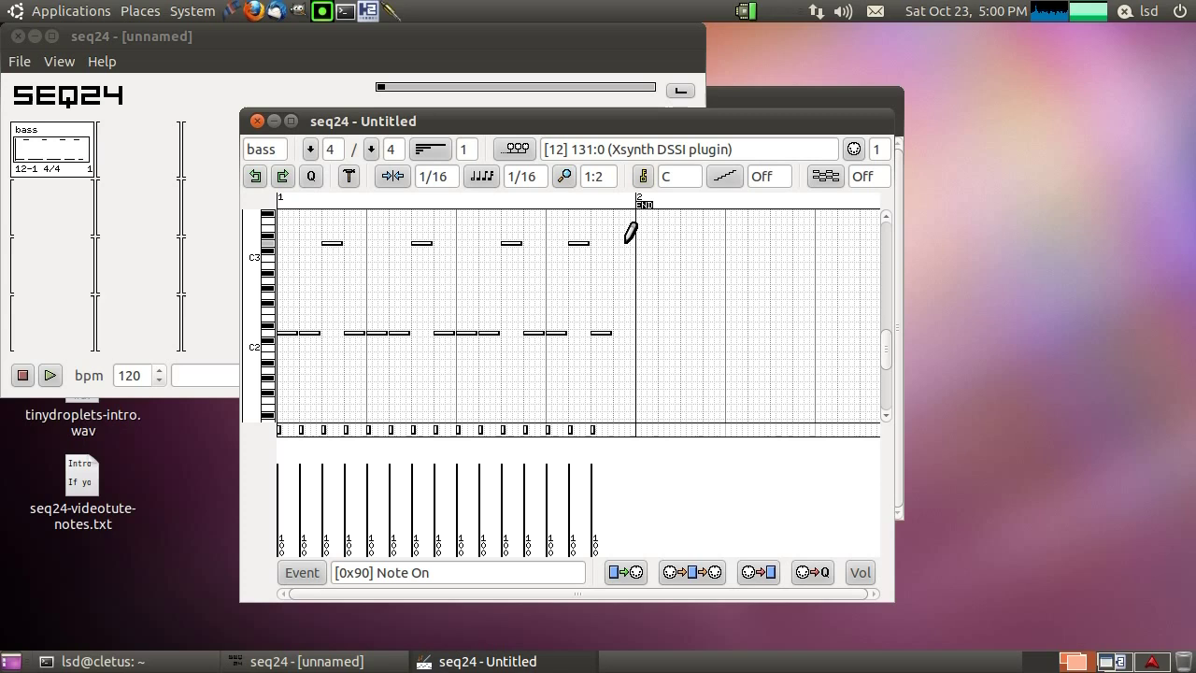
click(621, 243)
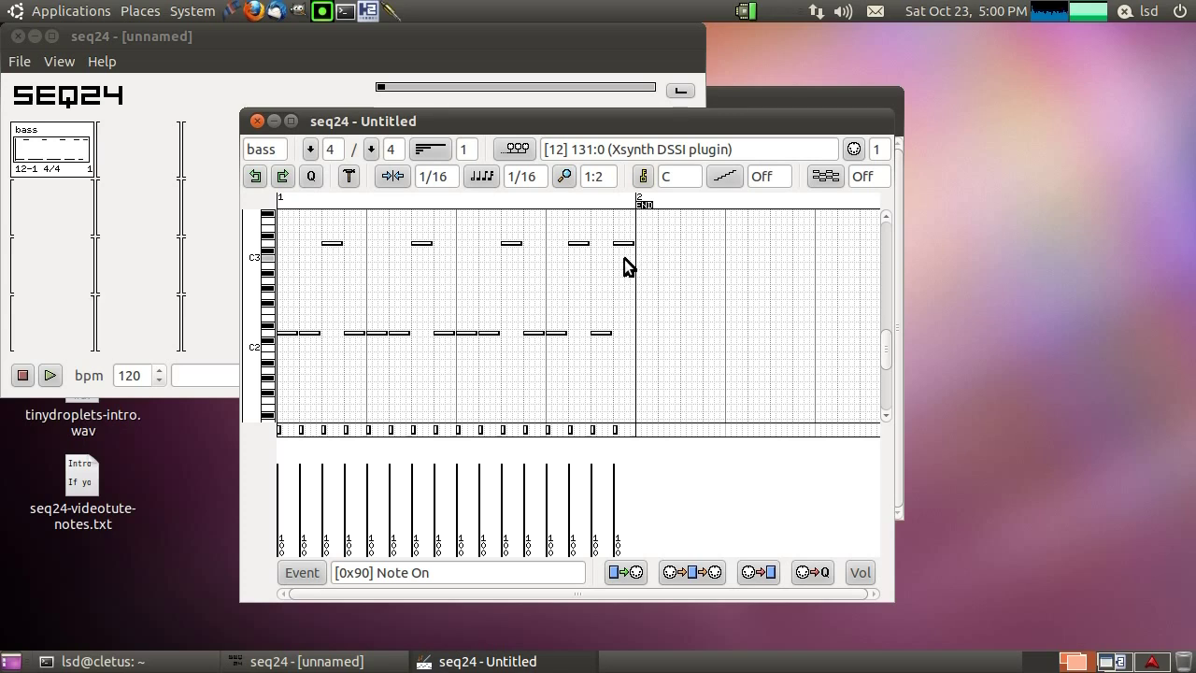
Keep the bass pattern at MIDI channel 1, one measure long, with 1/16 note length
drag(505, 114, 593, 125)
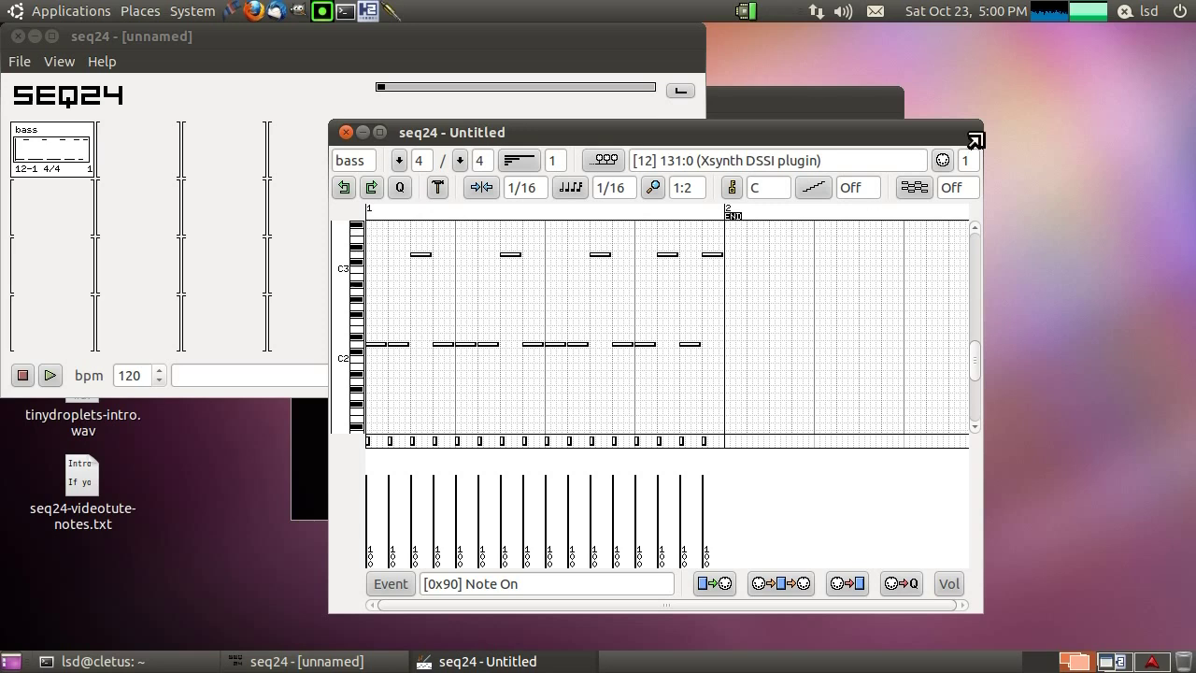
click(941, 160)
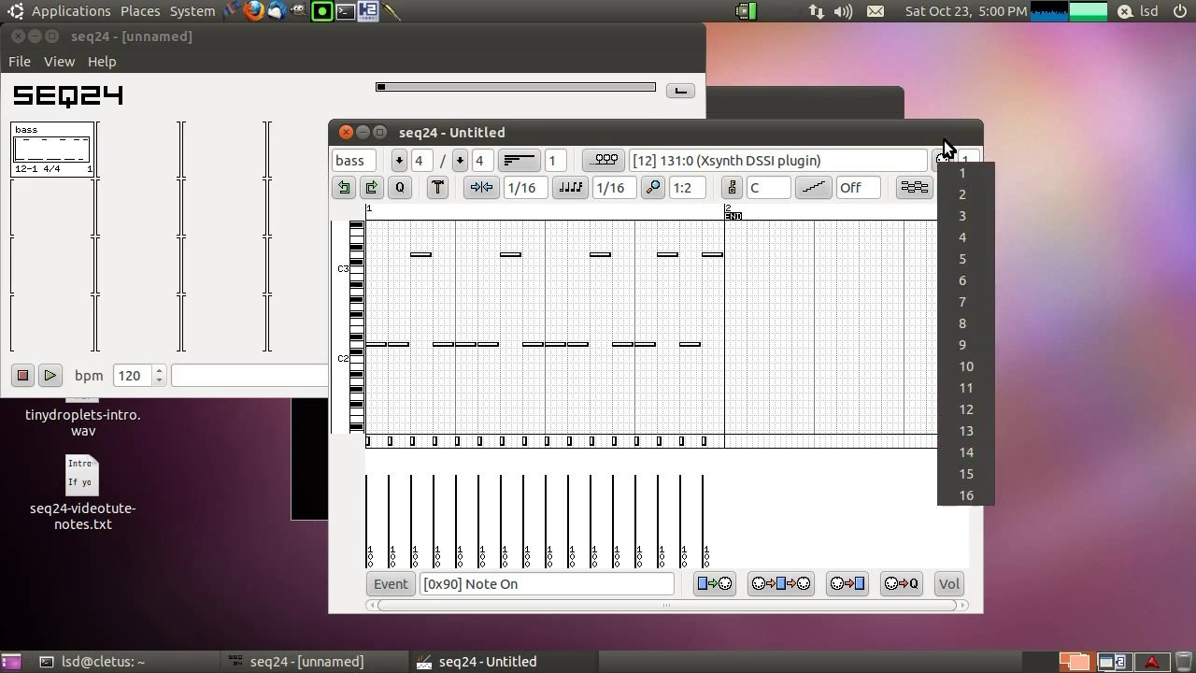
click(946, 157)
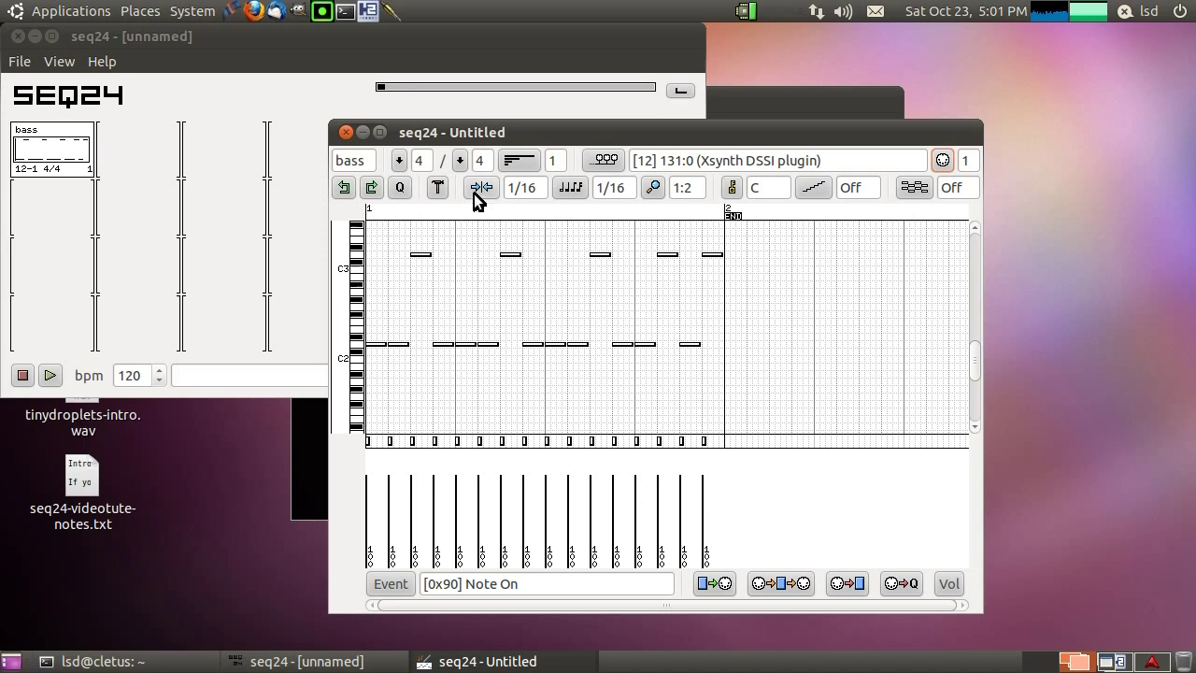
click(530, 165)
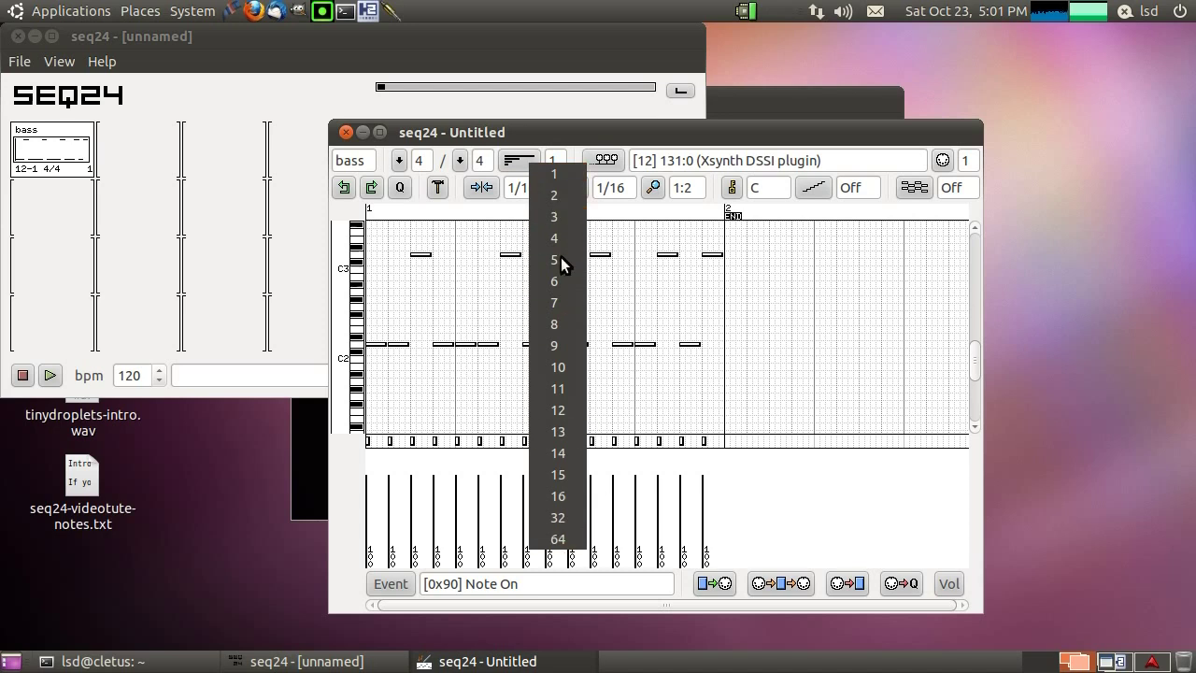
click(518, 160)
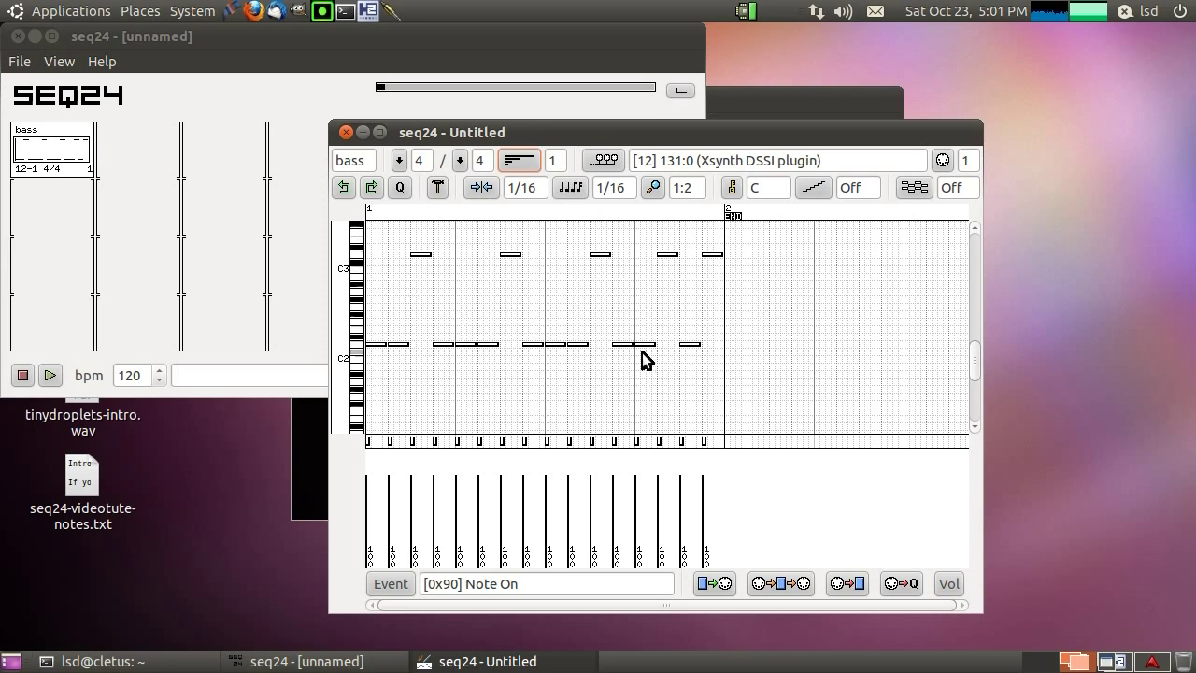
click(570, 188)
click(611, 281)
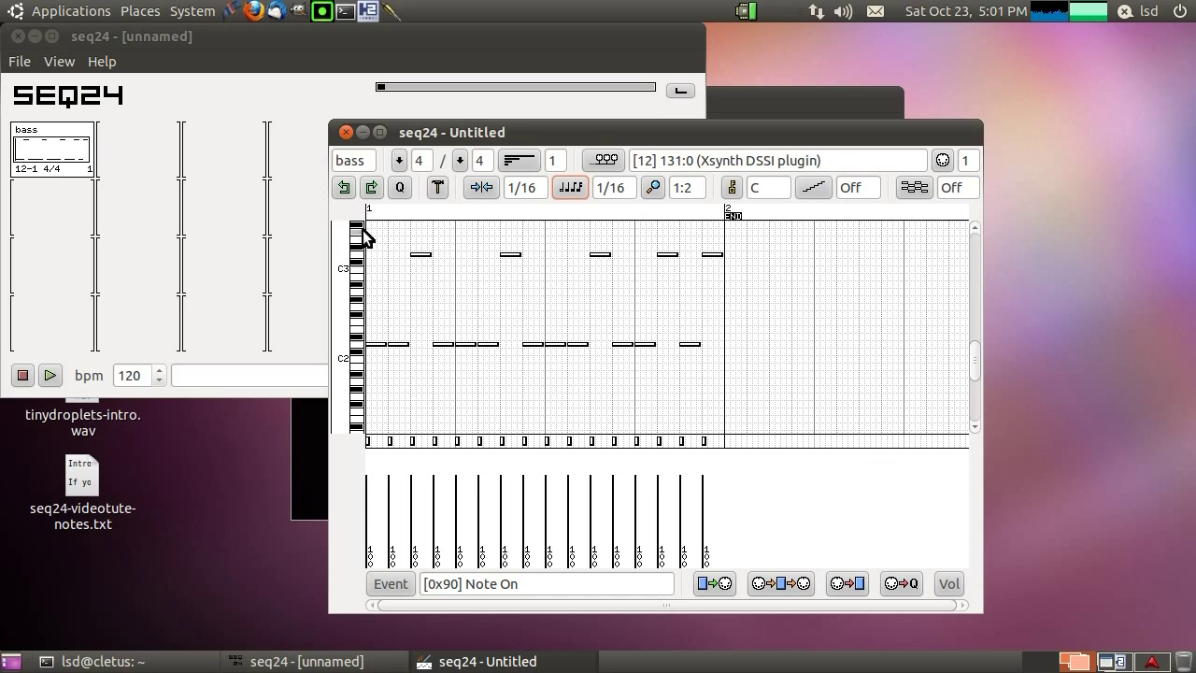
Play and stop, unmute the bass pattern, then play it again and stop
drag(422, 124, 533, 105)
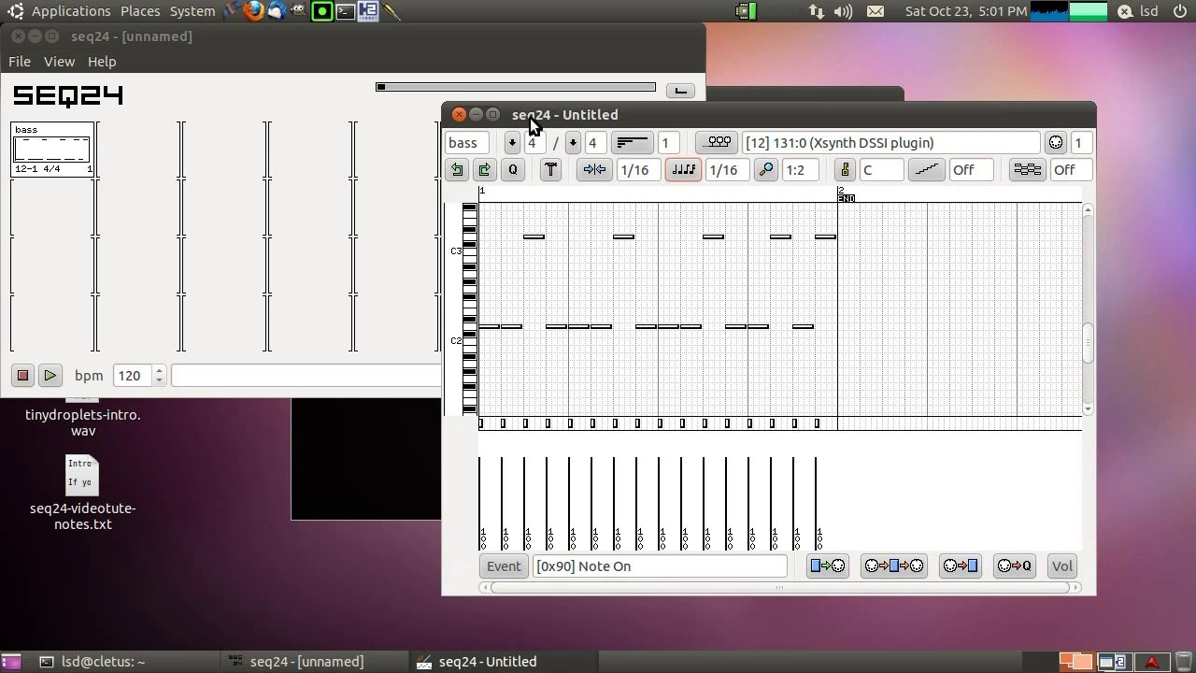
click(54, 376)
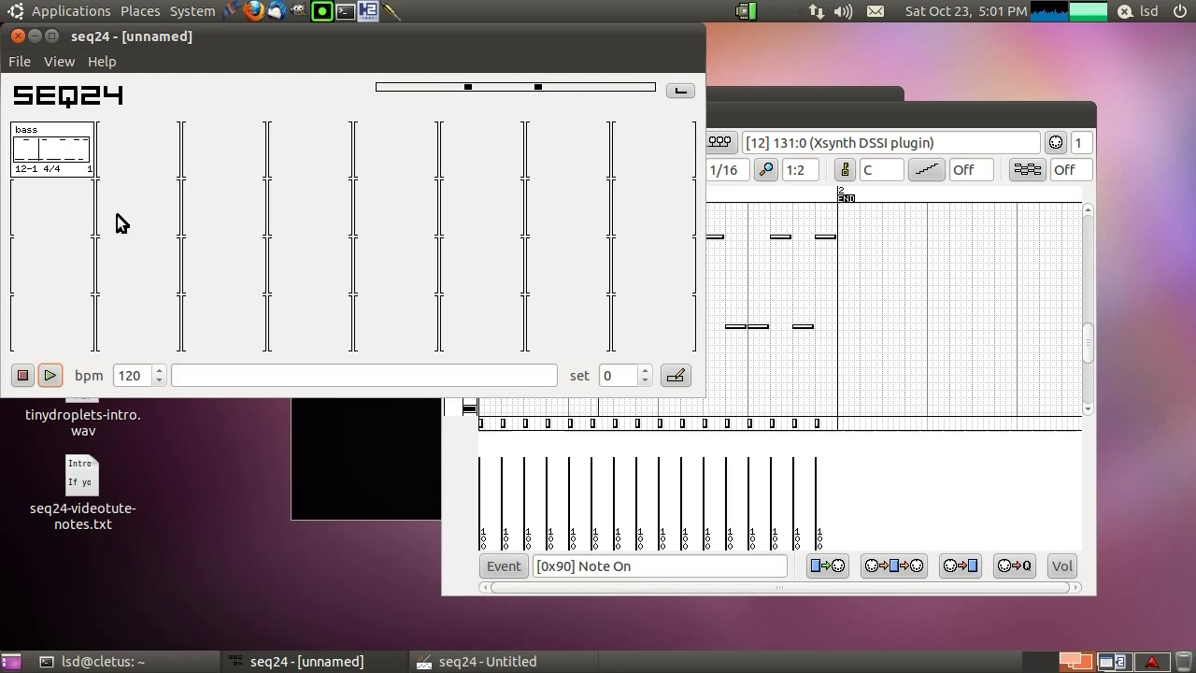
click(23, 375)
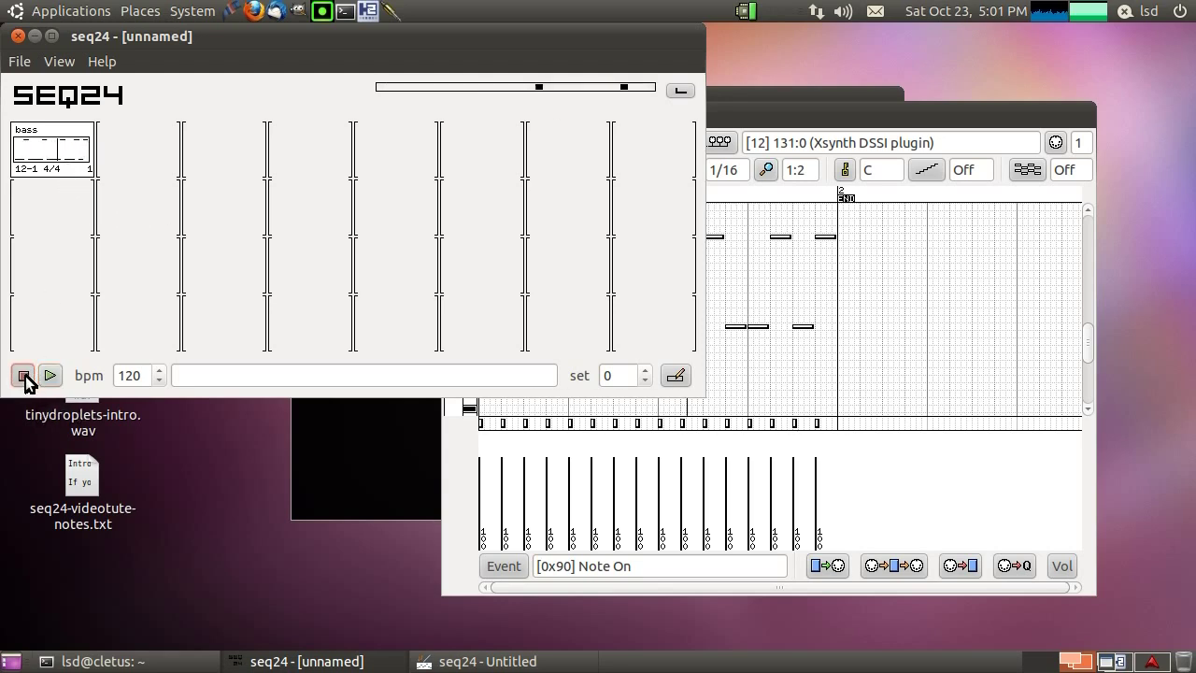
click(75, 161)
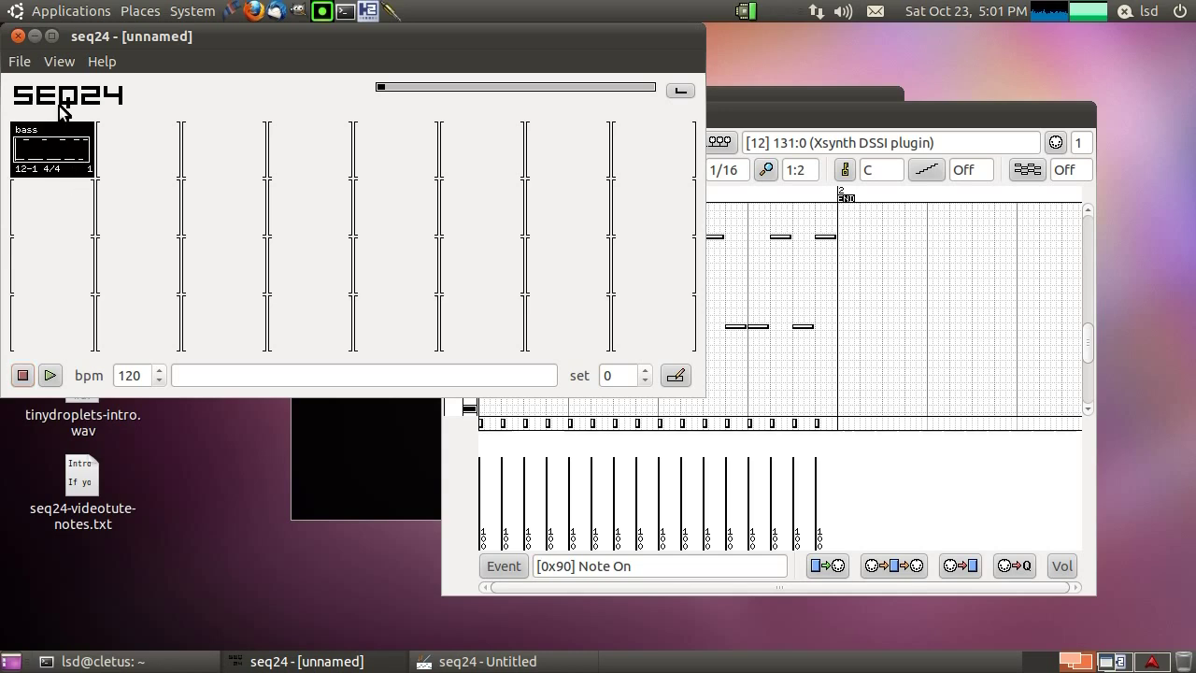
click(57, 370)
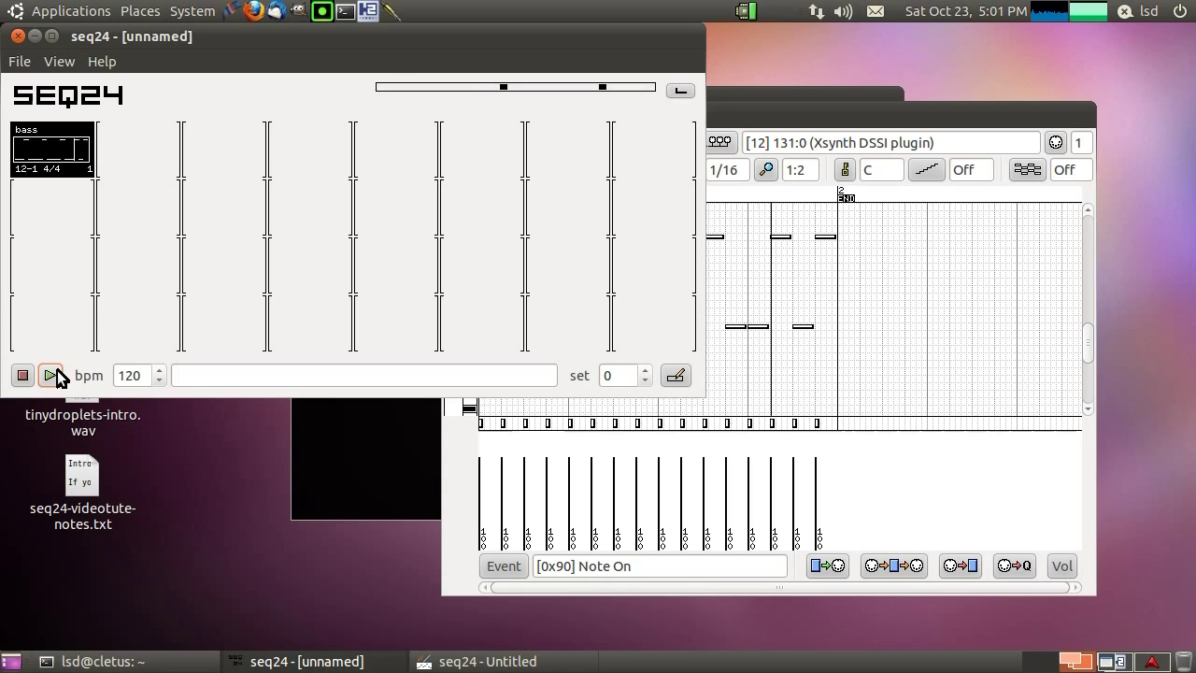
click(25, 376)
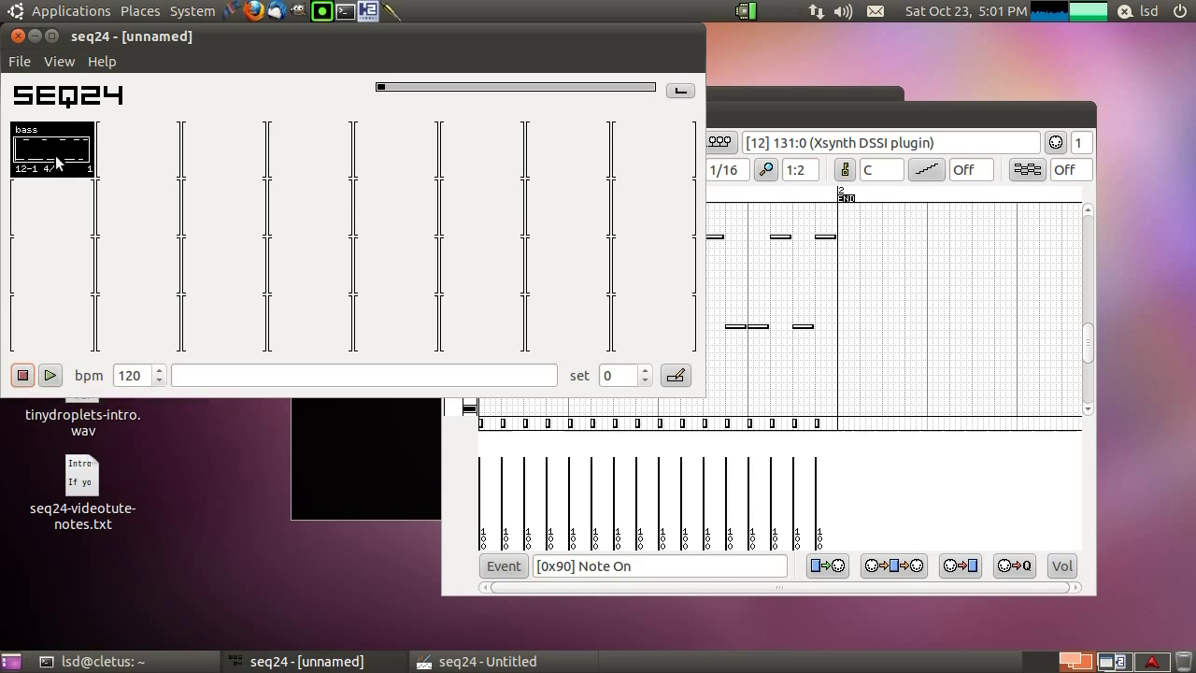
Close the bass pattern editor and choose File > Save as
click(840, 129)
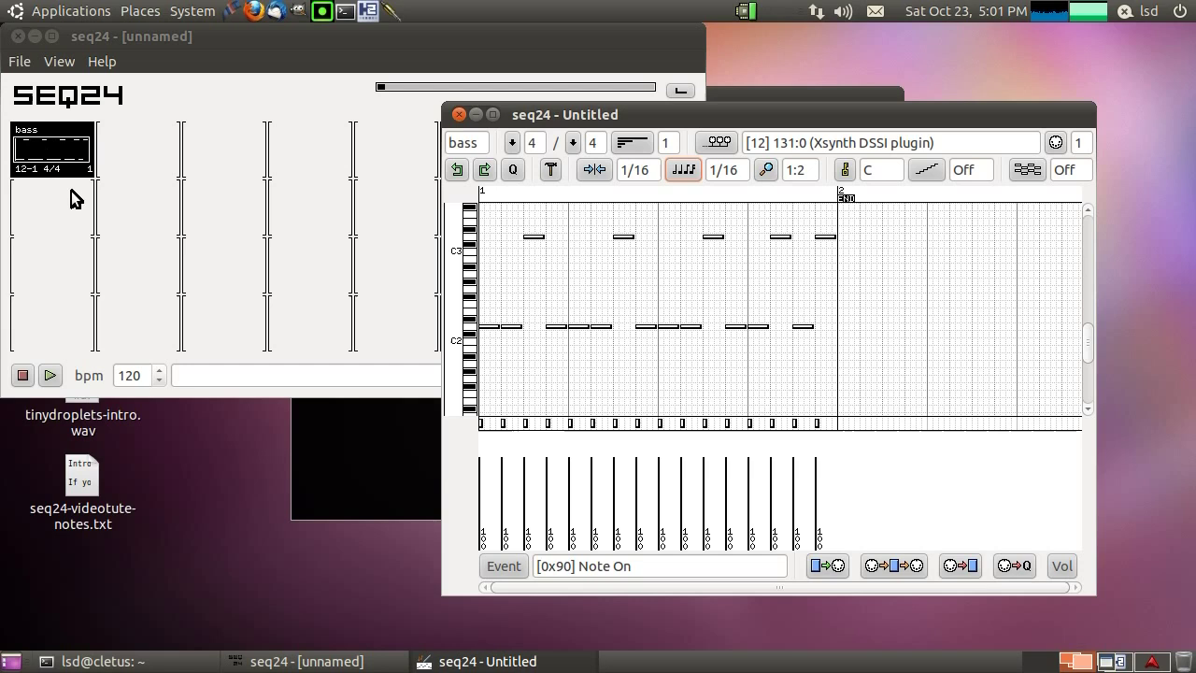
click(456, 118)
click(21, 61)
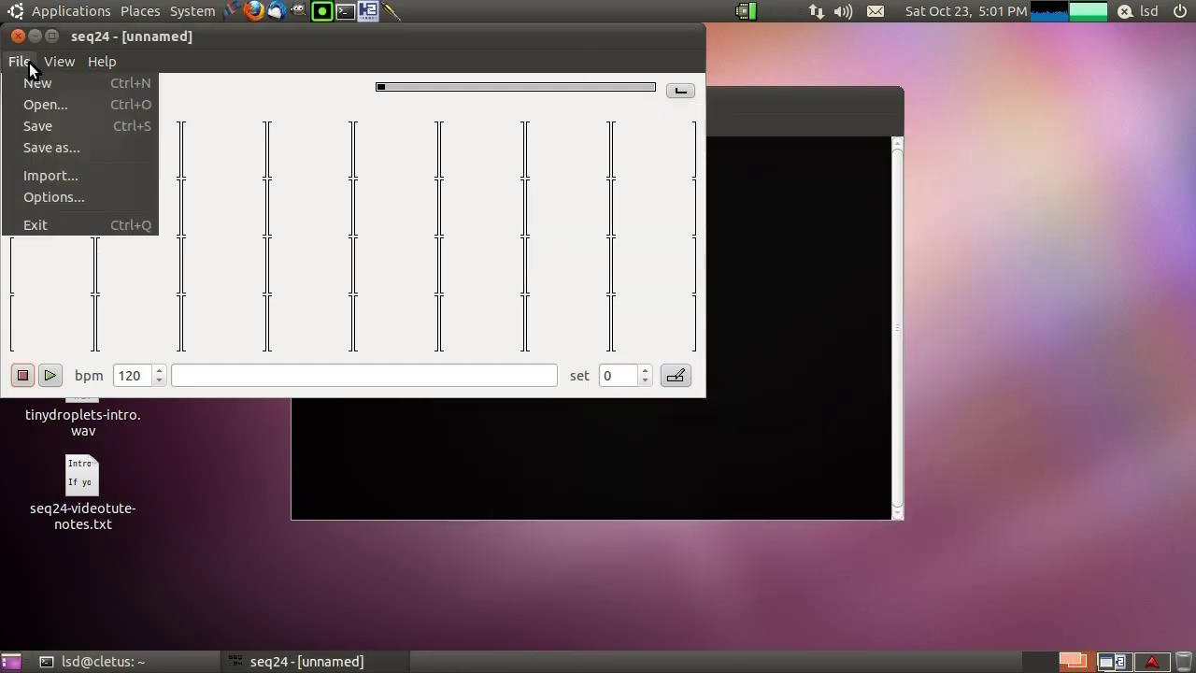
click(59, 147)
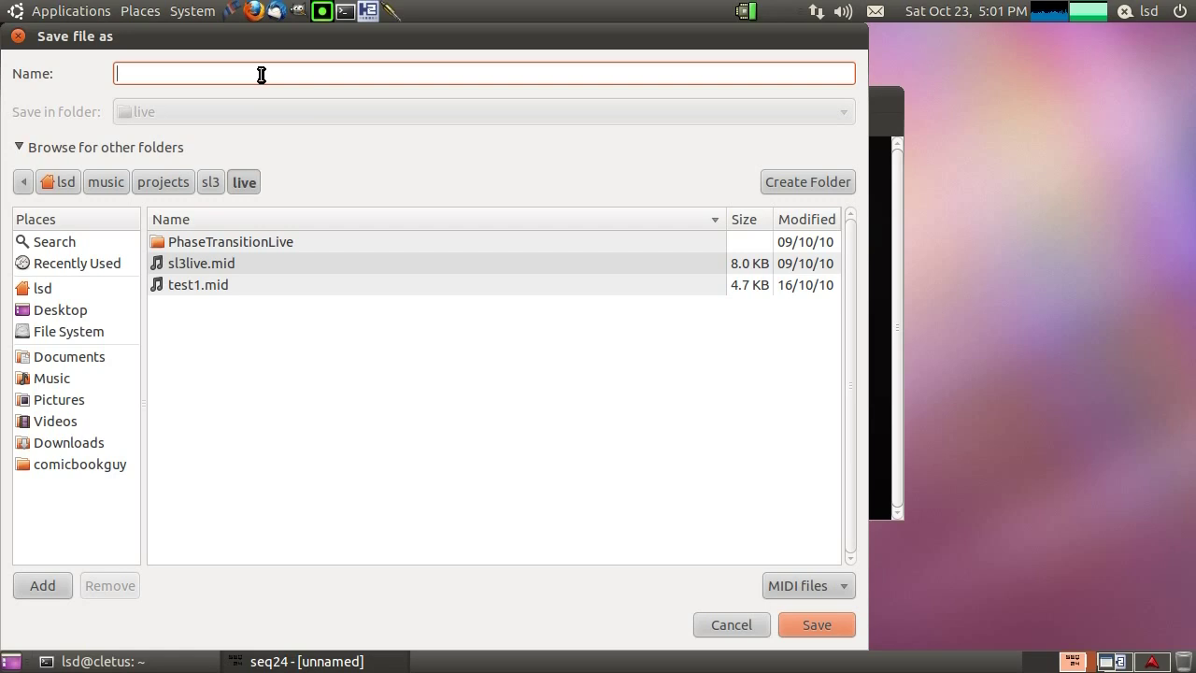
Save the session as test2.mid and create a new pattern in an empty slot
text(test2.mid)
key(Return)
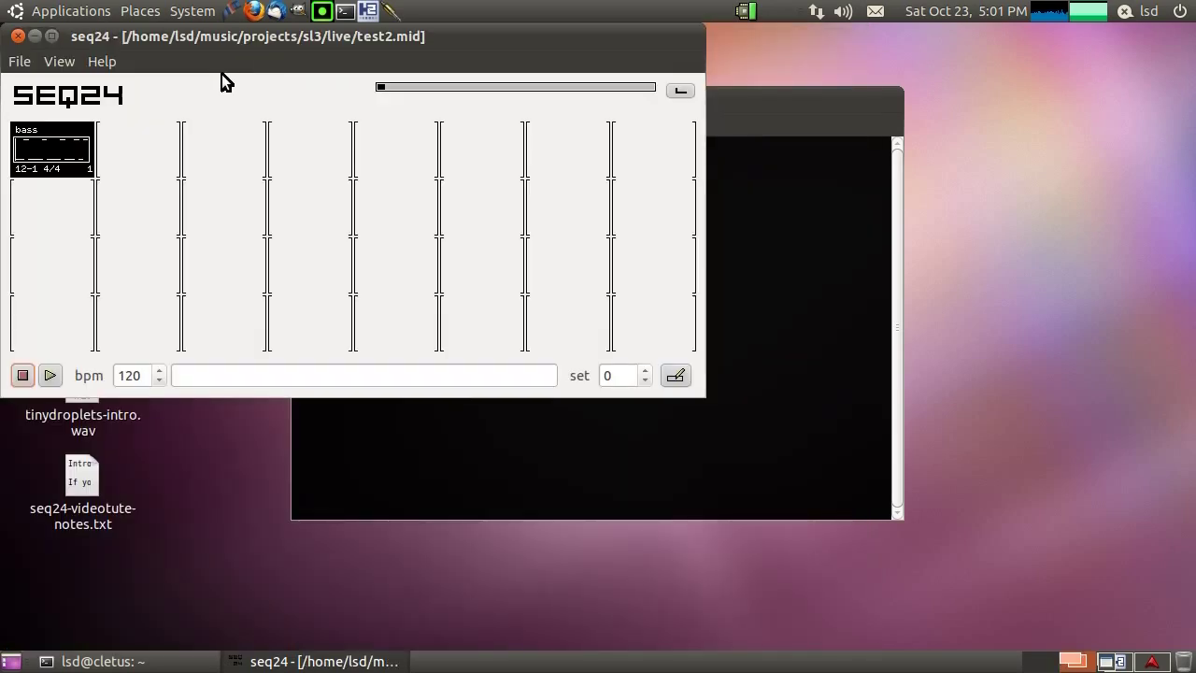
right_click(60, 201)
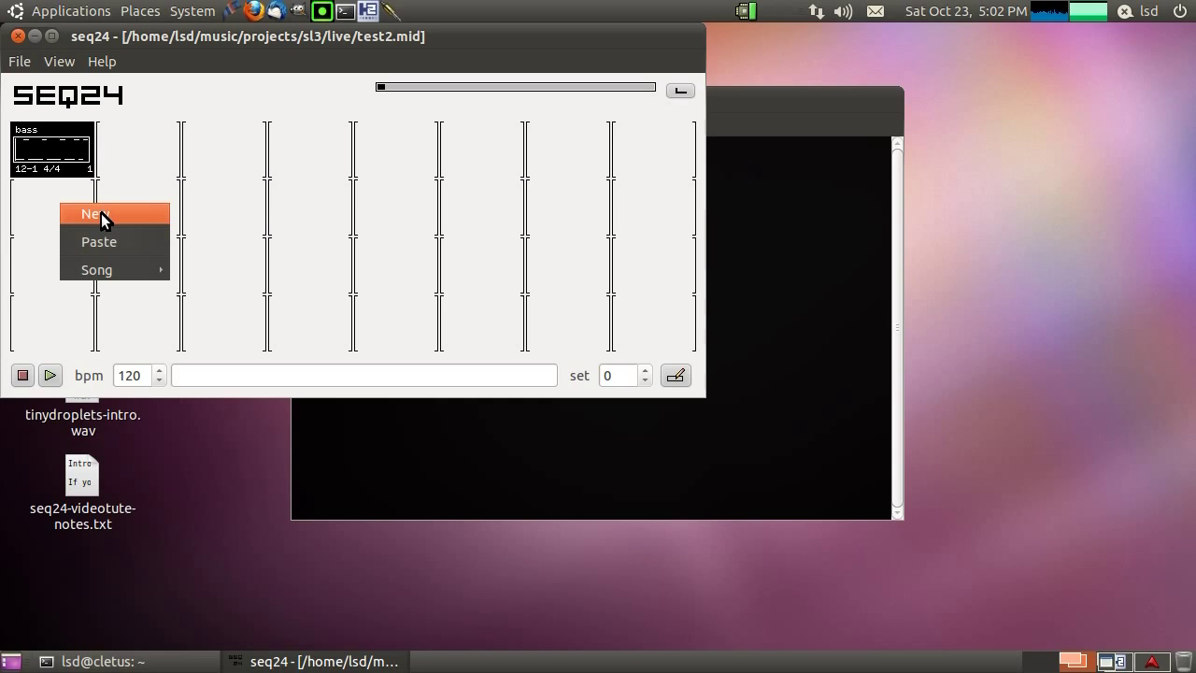
click(101, 213)
Route the new pattern's output to Hydrogen Midi-In
drag(168, 59, 407, 127)
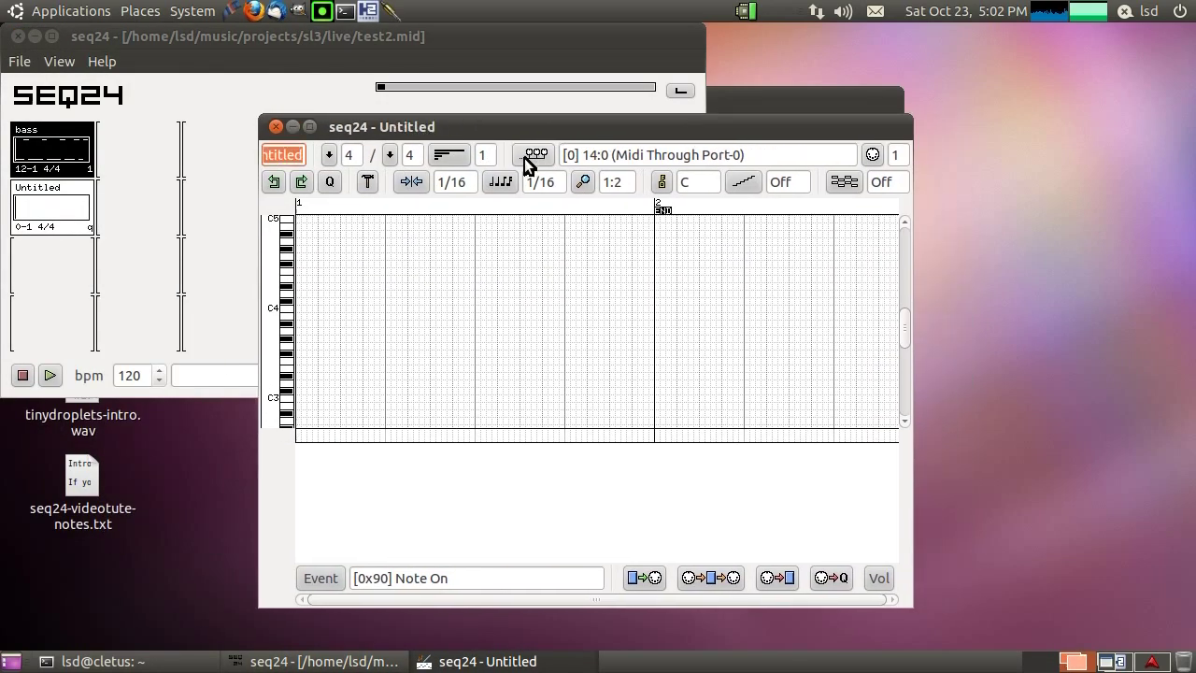
click(525, 156)
click(665, 340)
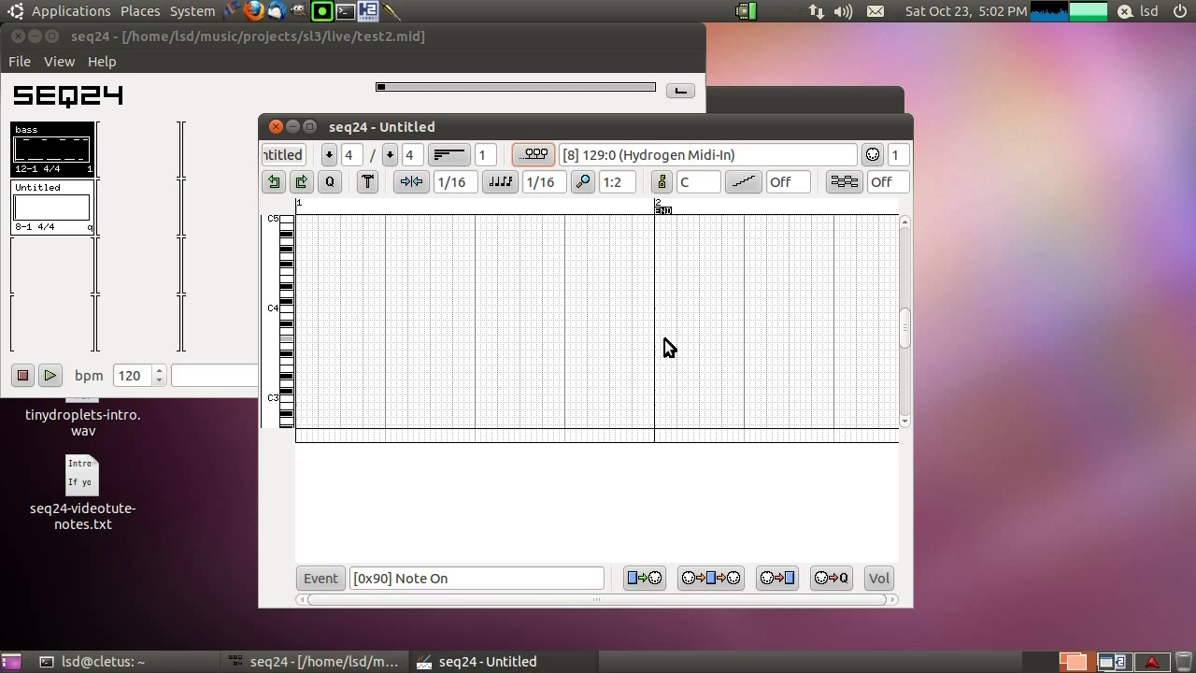
Draw C2 notes on beats 1 and 3 and higher notes on beats 2 and 4
scroll(316, 363, down, 6)
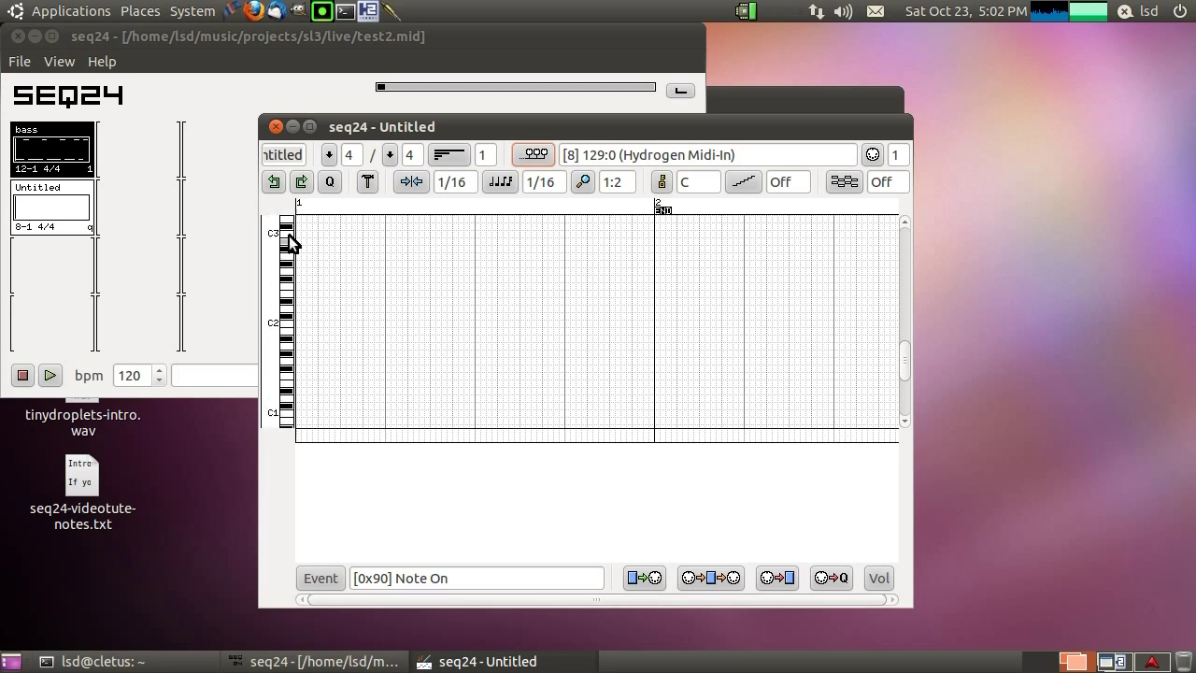
click(300, 324)
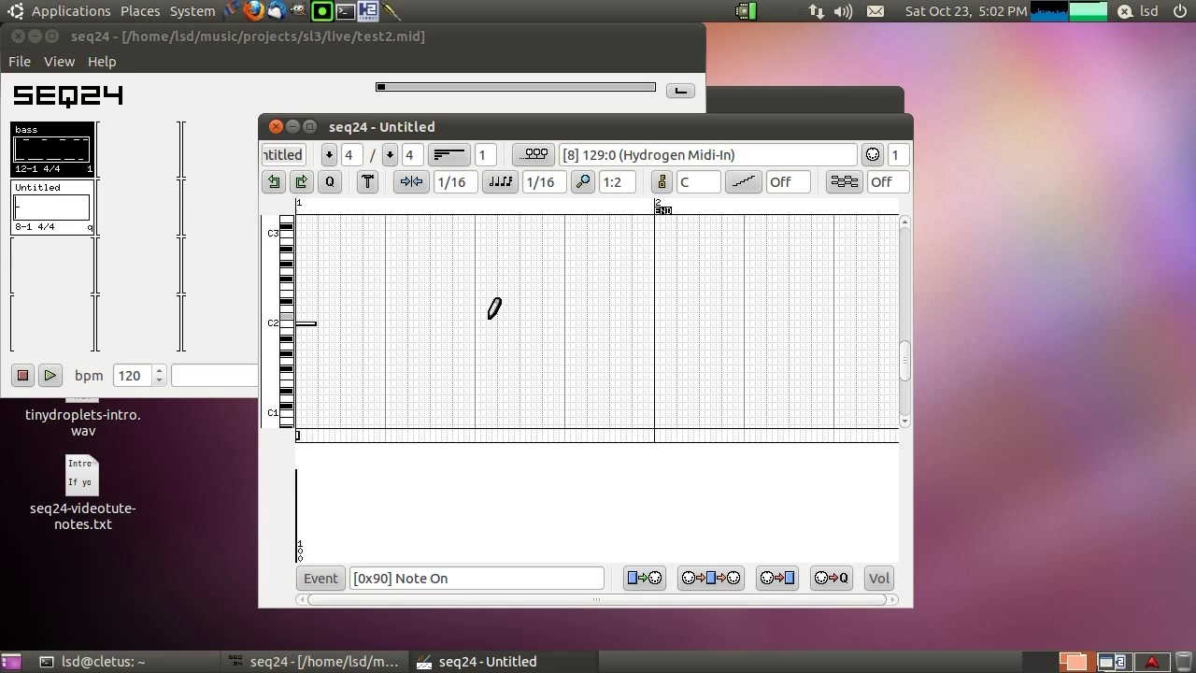
click(487, 322)
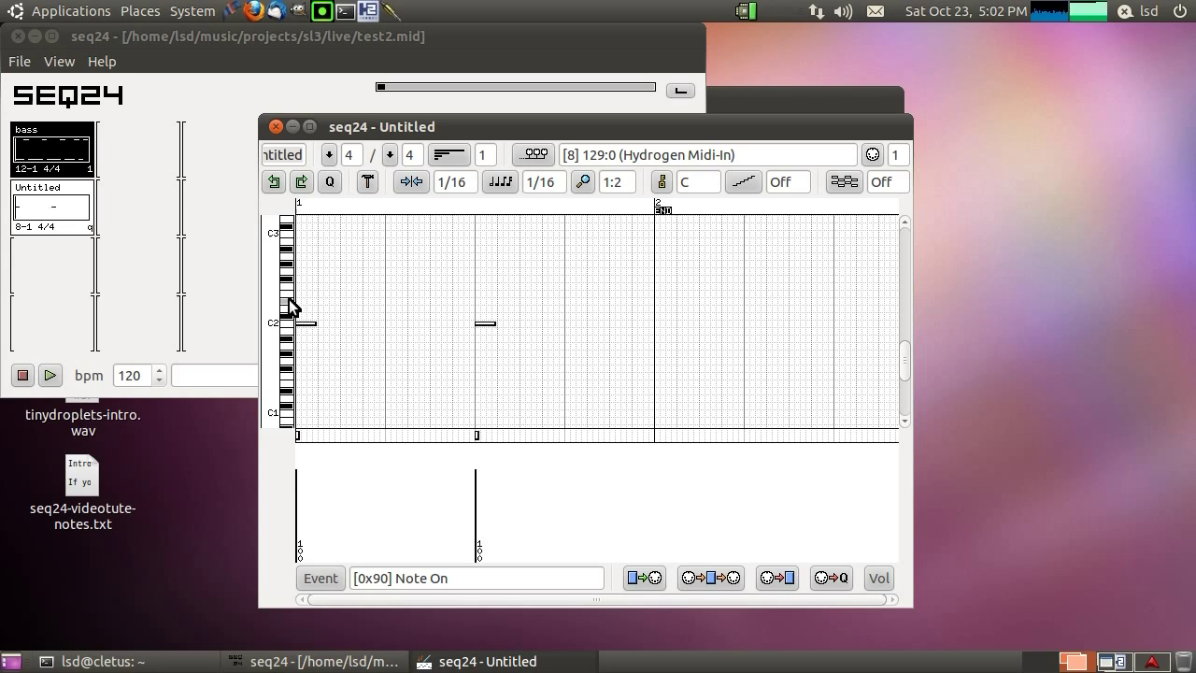
click(389, 301)
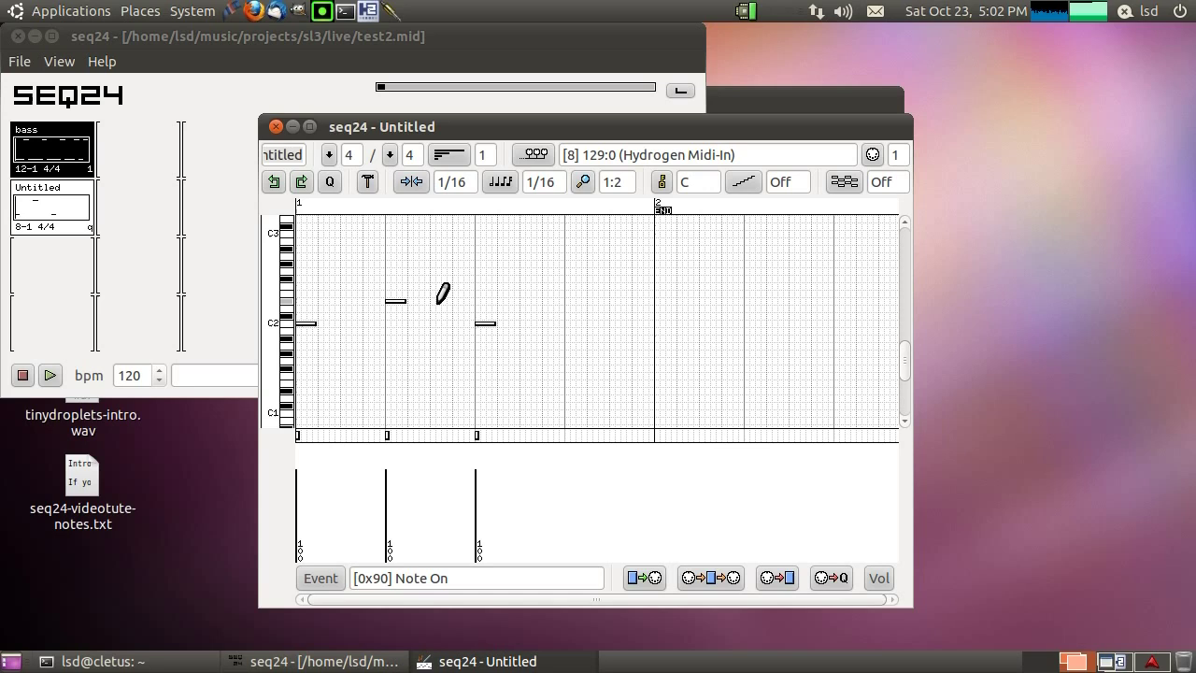
click(569, 301)
Mute the bass pattern in the main grid
drag(416, 133, 509, 130)
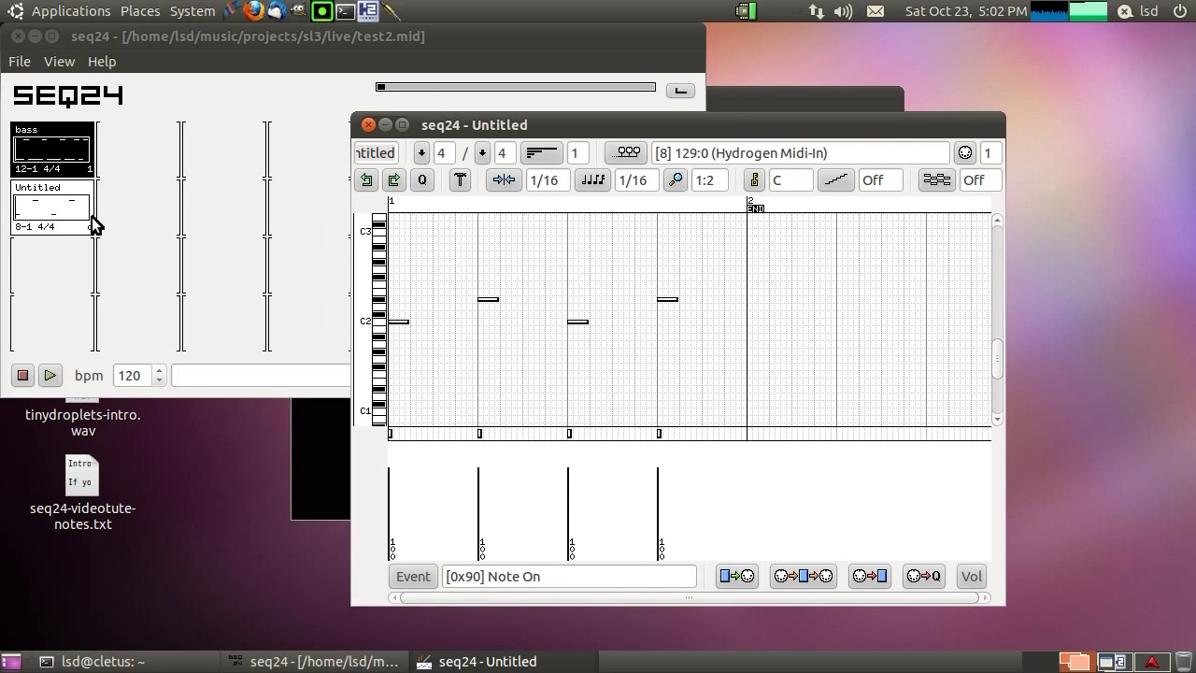
click(58, 147)
click(58, 225)
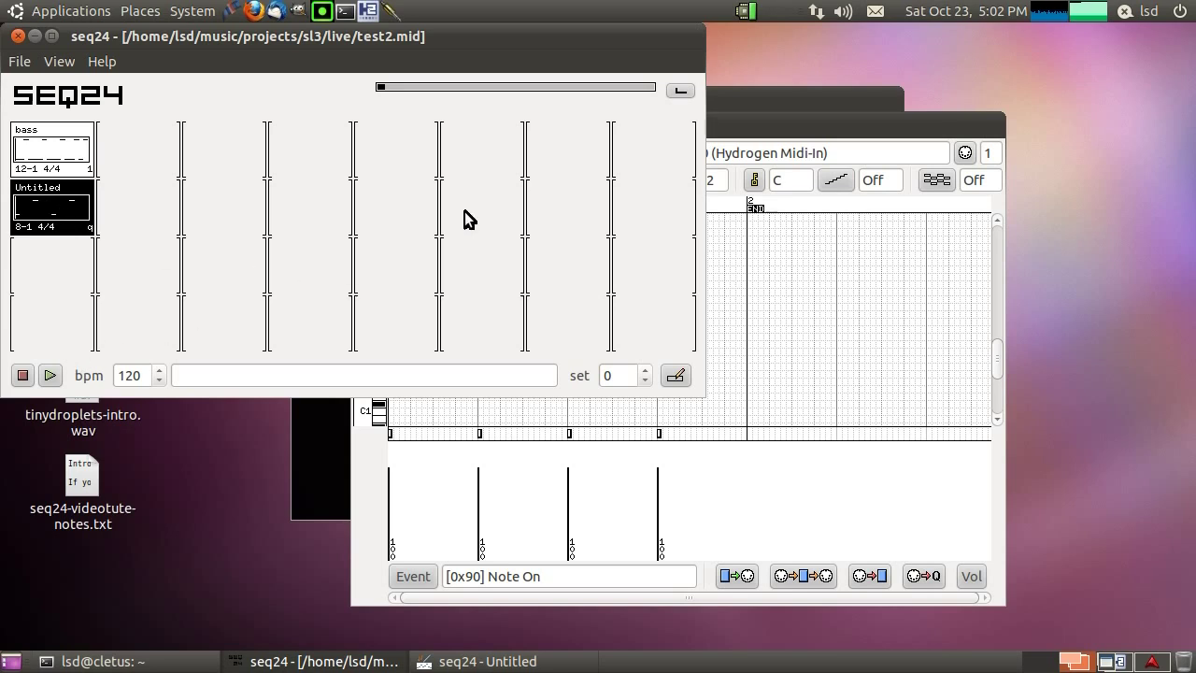
Unmute the new drum pattern and rename it 'kick+snare'
click(726, 137)
double_click(391, 153)
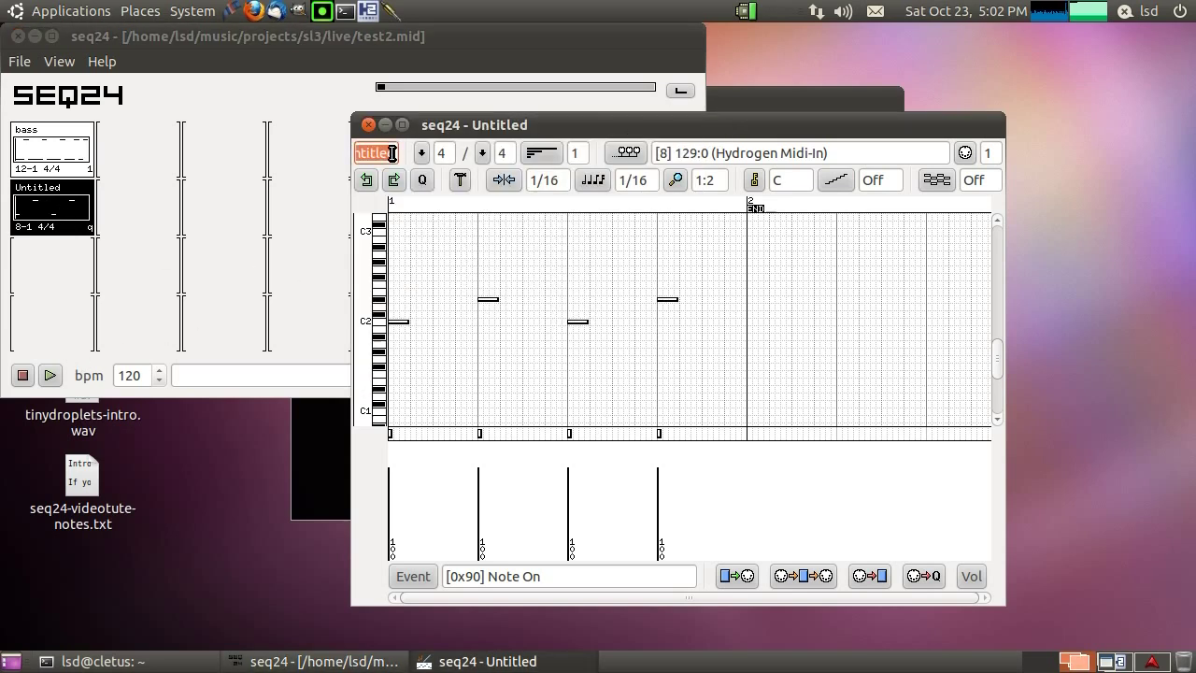
text(kic)
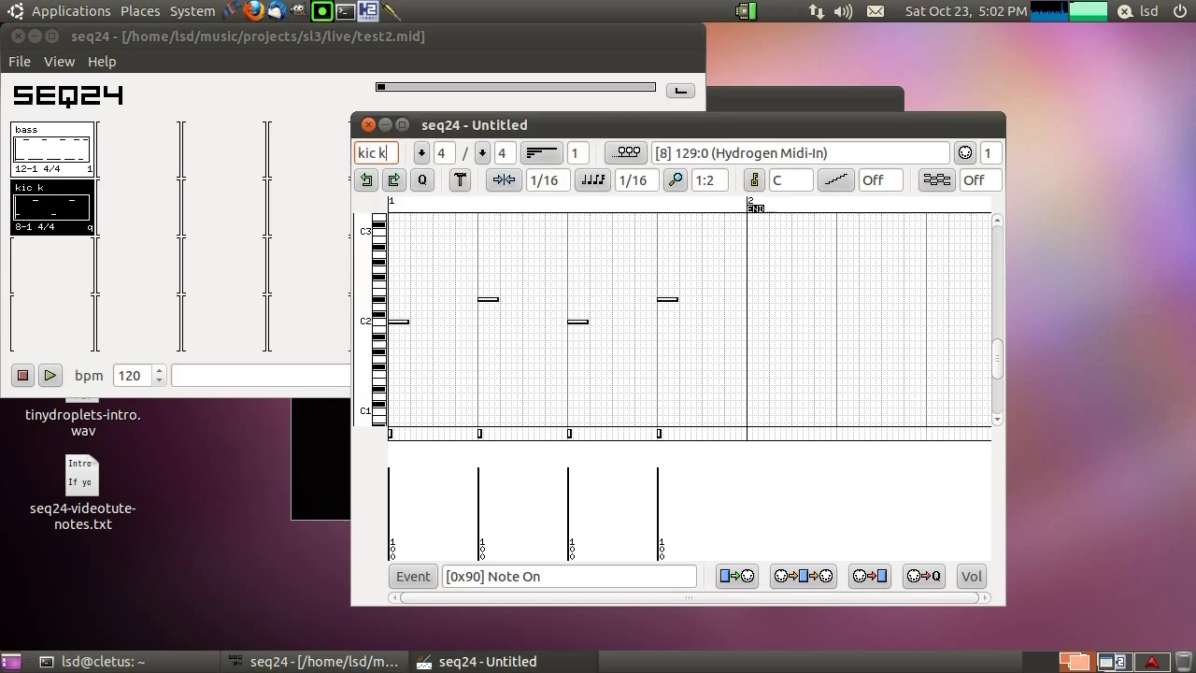
text(k+snare)
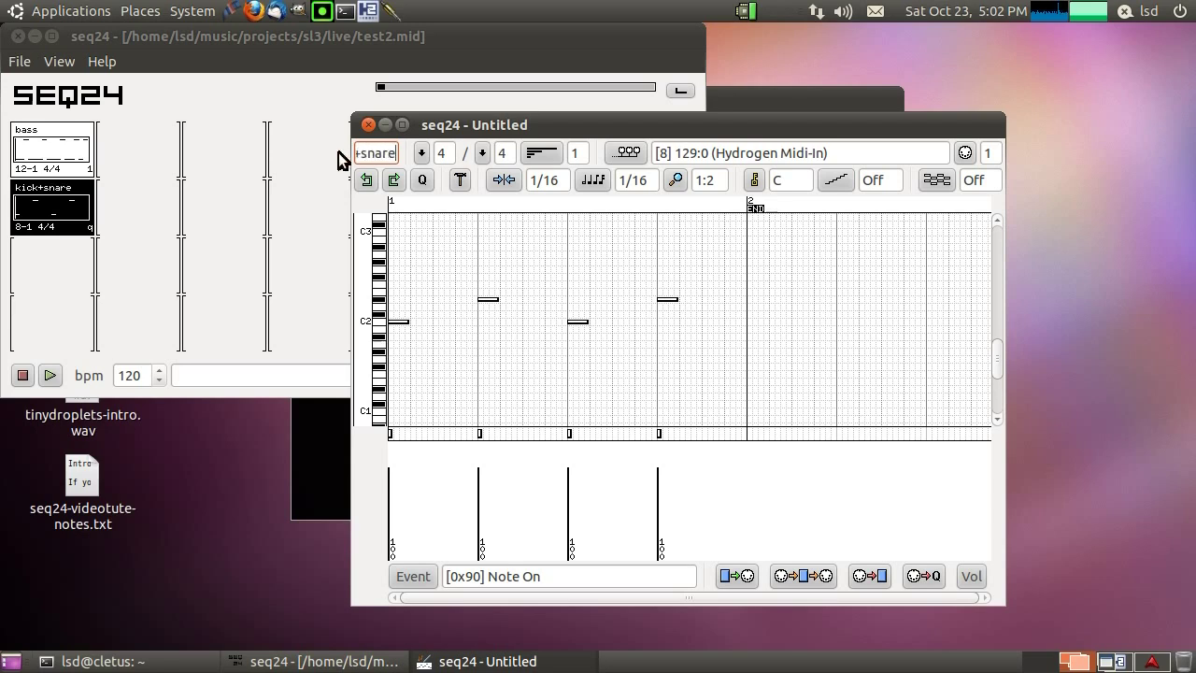
Play and stop to audition the kick+snare pattern
click(53, 374)
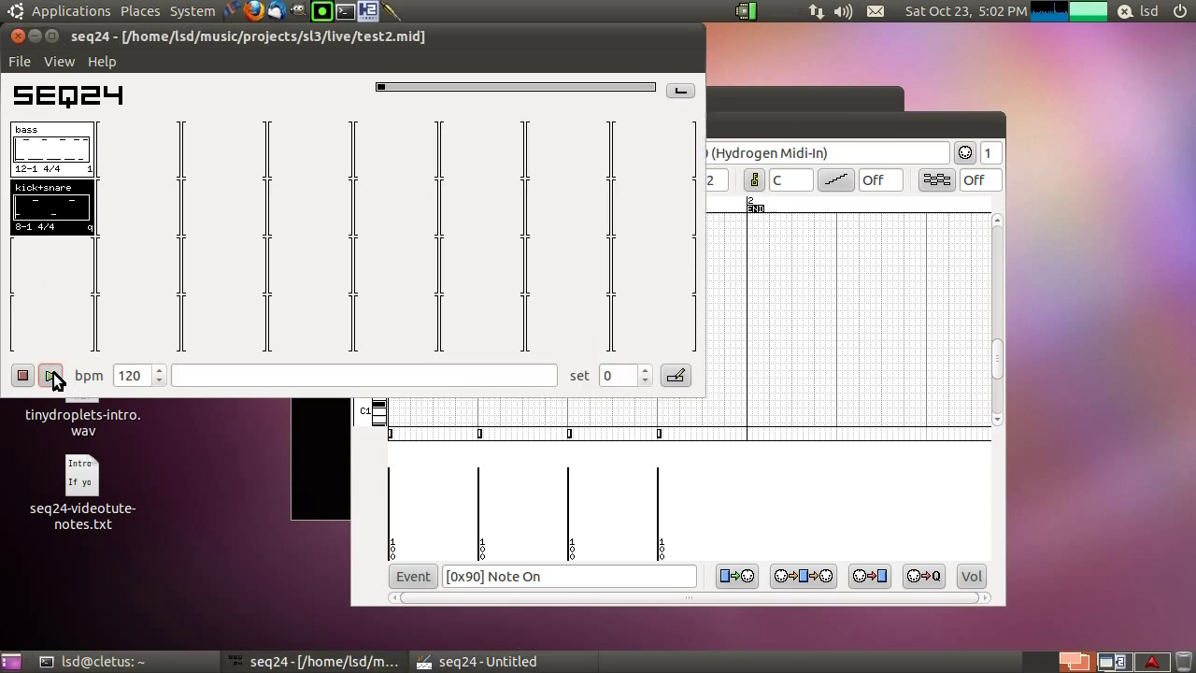
click(53, 374)
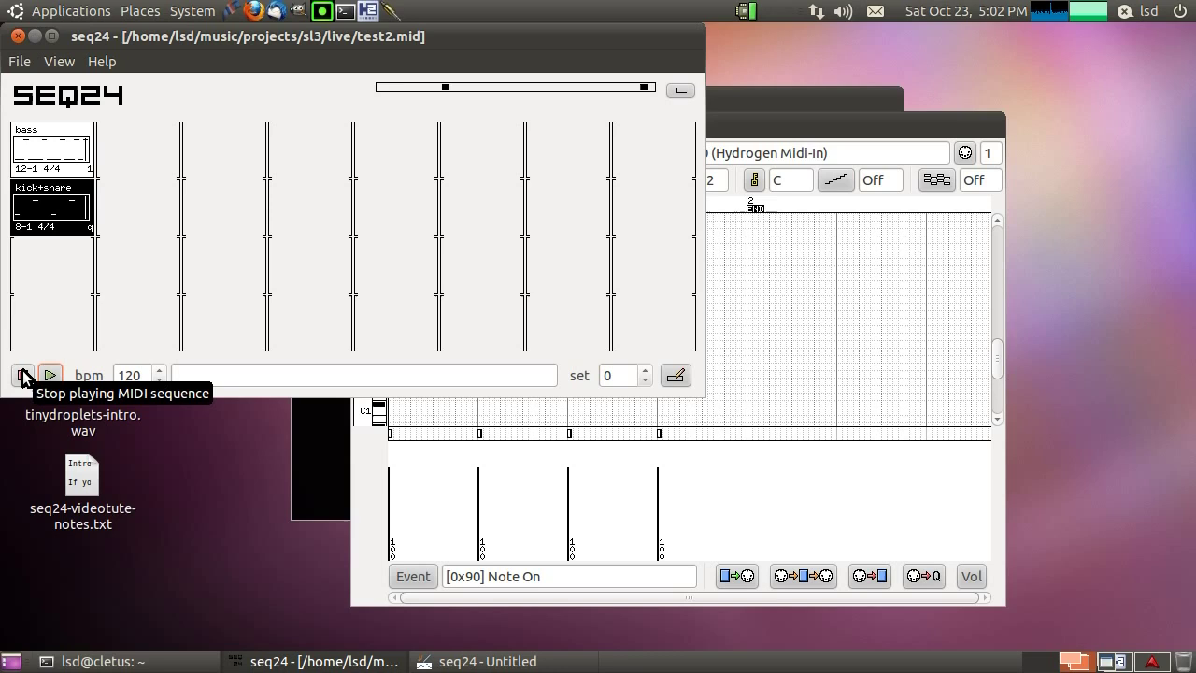
click(31, 376)
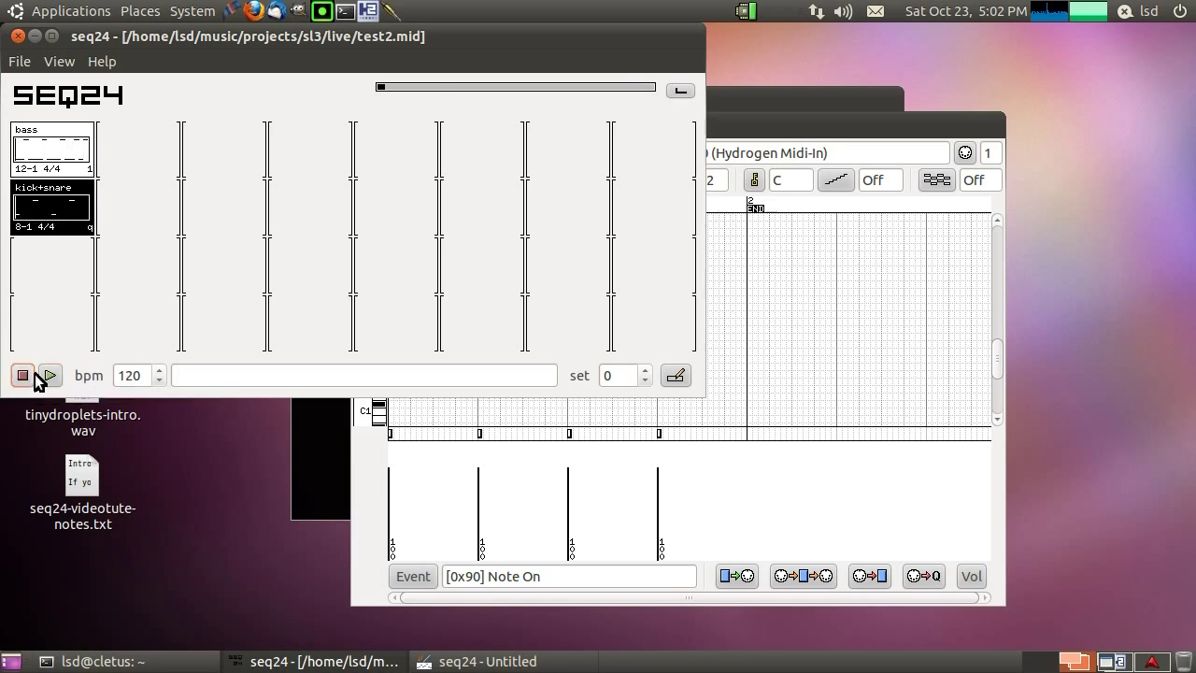
drag(752, 125, 801, 135)
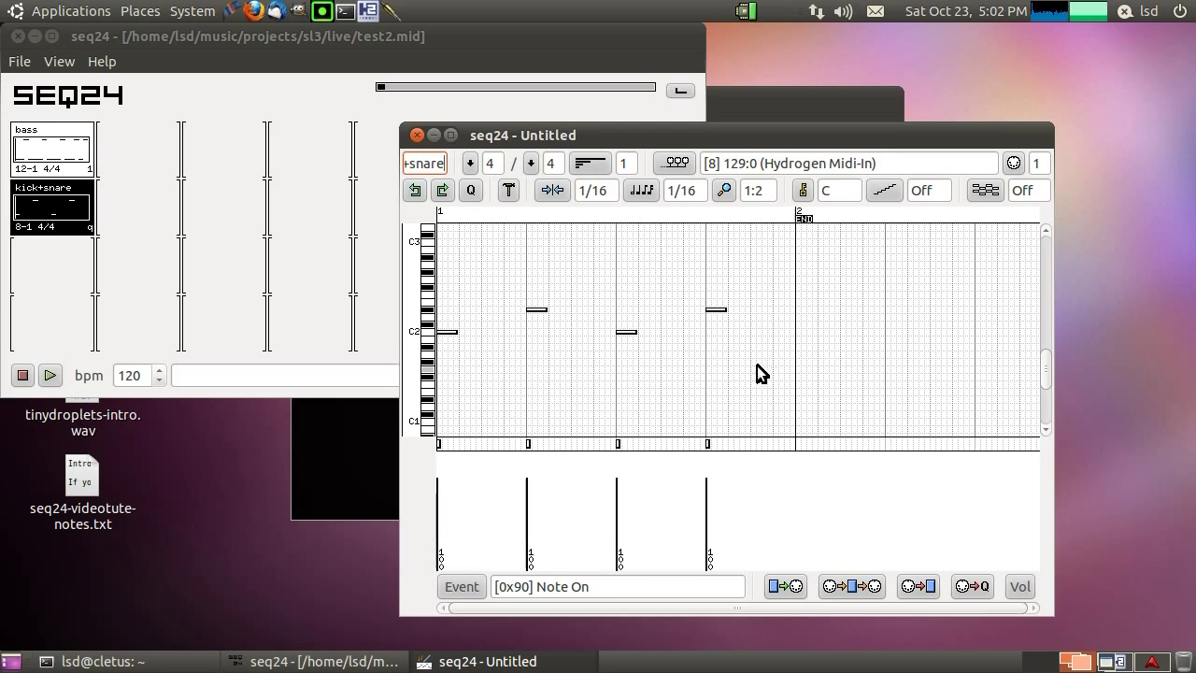
Select the four kick and snare notes and lengthen each to about an eighth note
drag(753, 373, 715, 327)
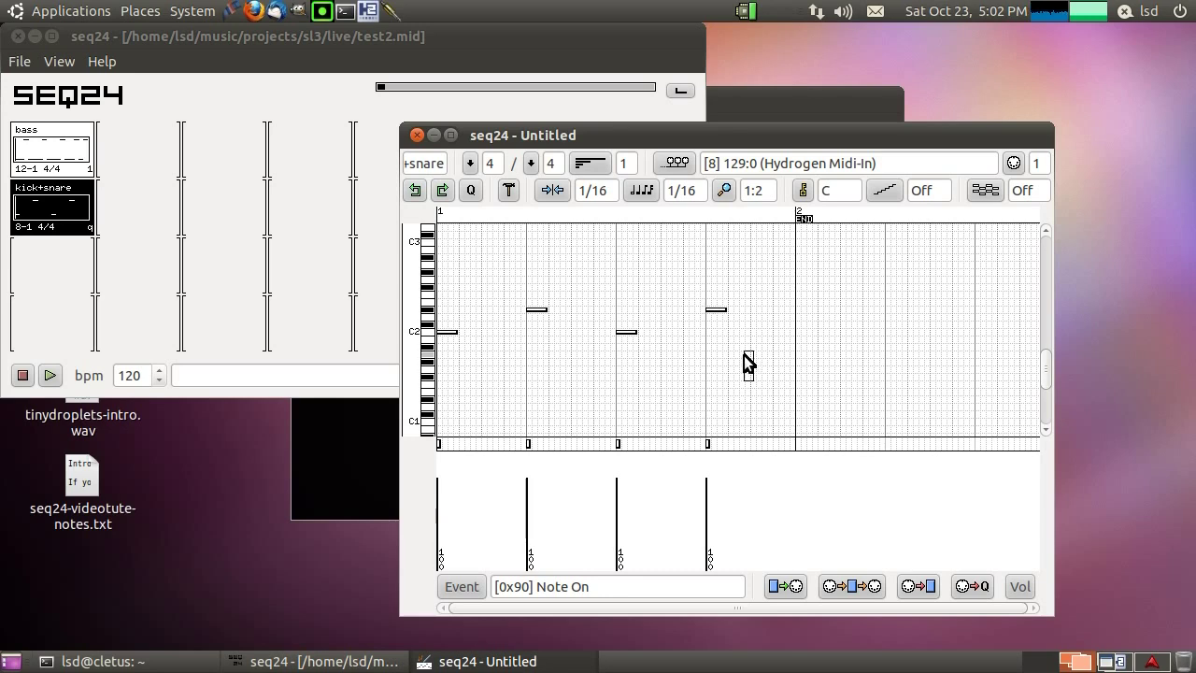
click(643, 195)
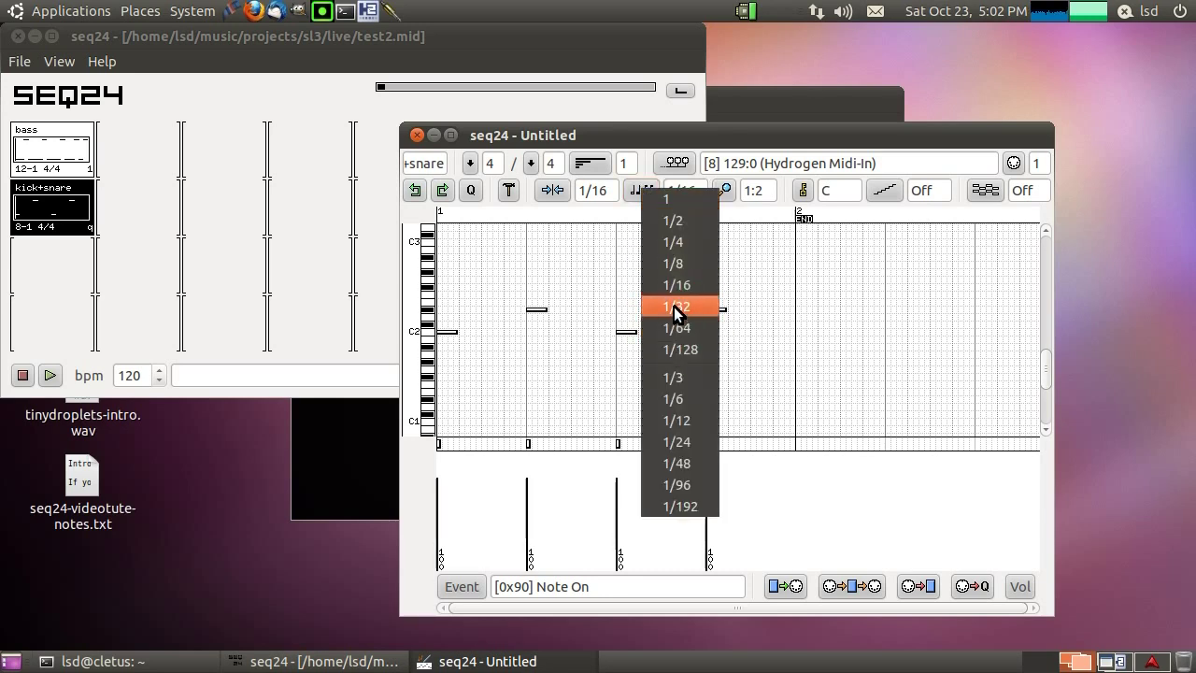
click(643, 137)
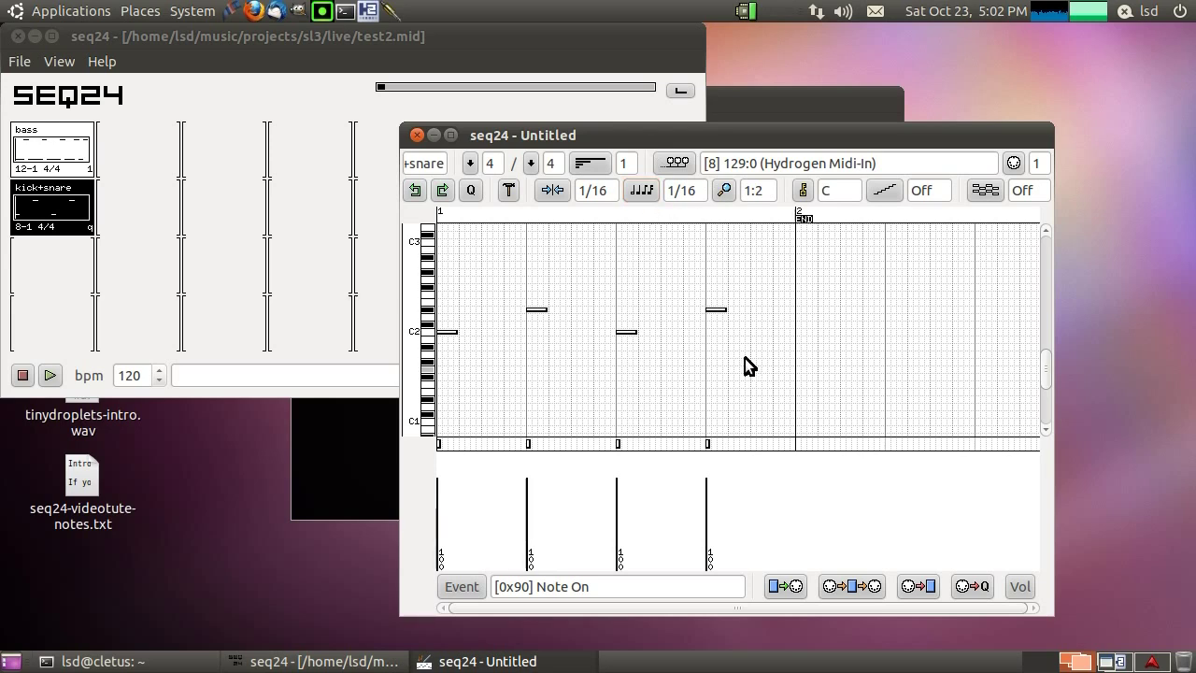
drag(752, 373, 443, 282)
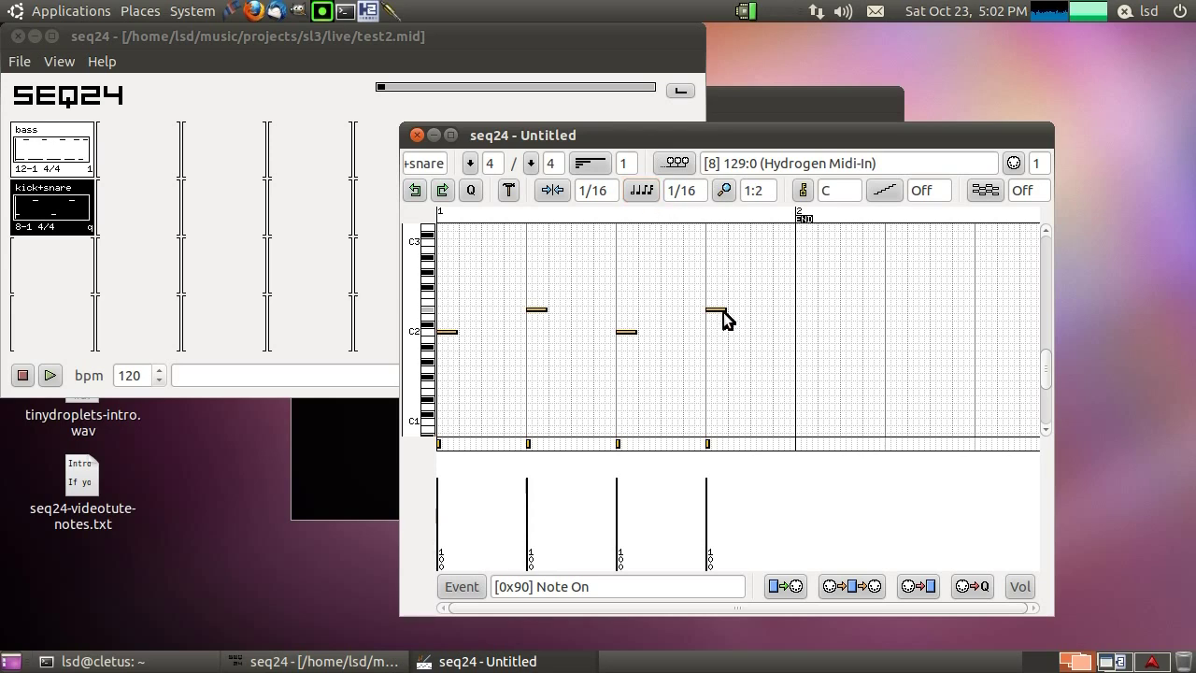
drag(537, 311, 561, 311)
click(558, 327)
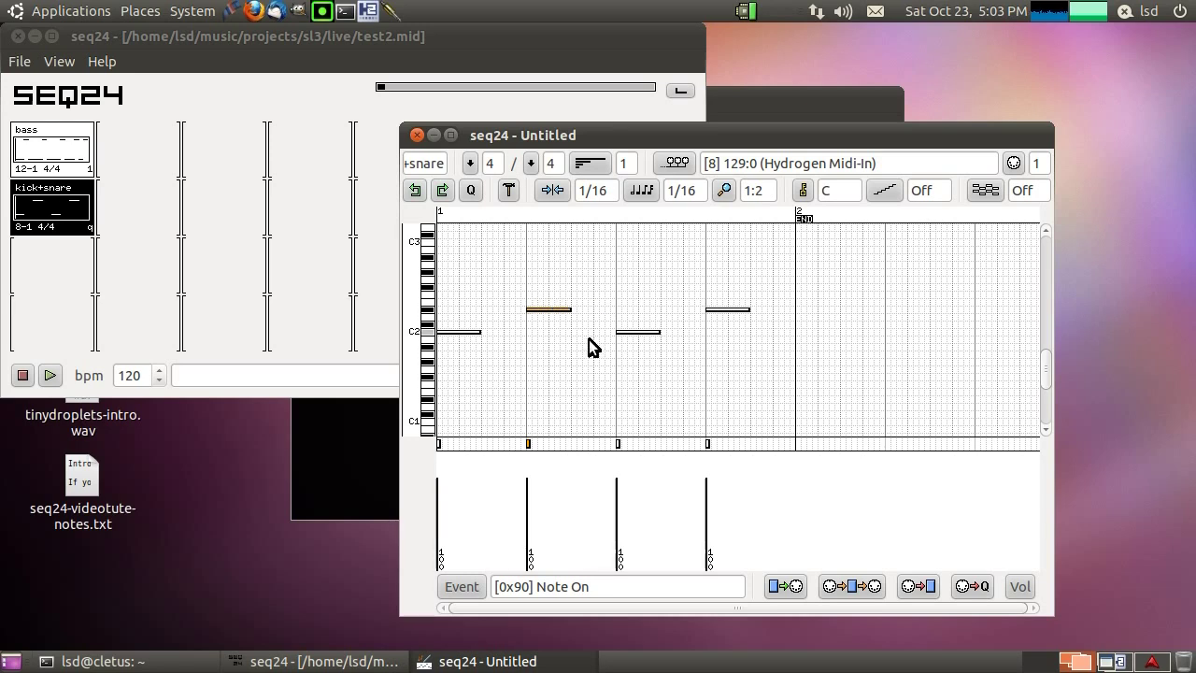
click(589, 342)
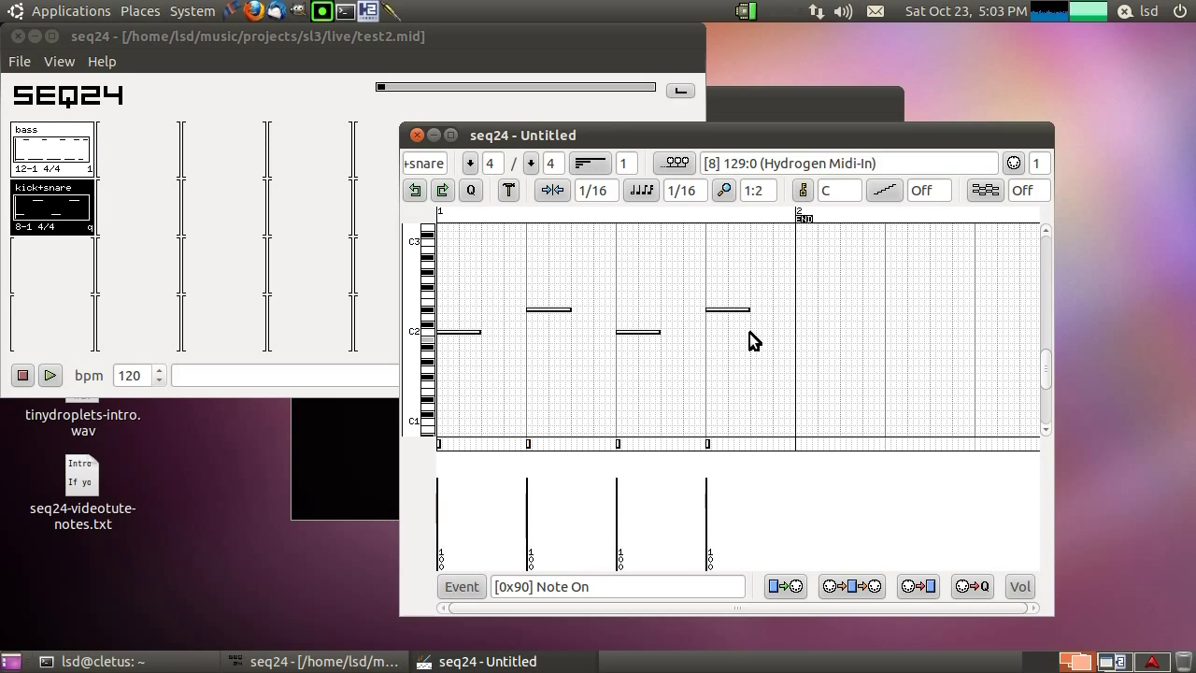
Play and stop the kick+snare pattern on its own
click(51, 375)
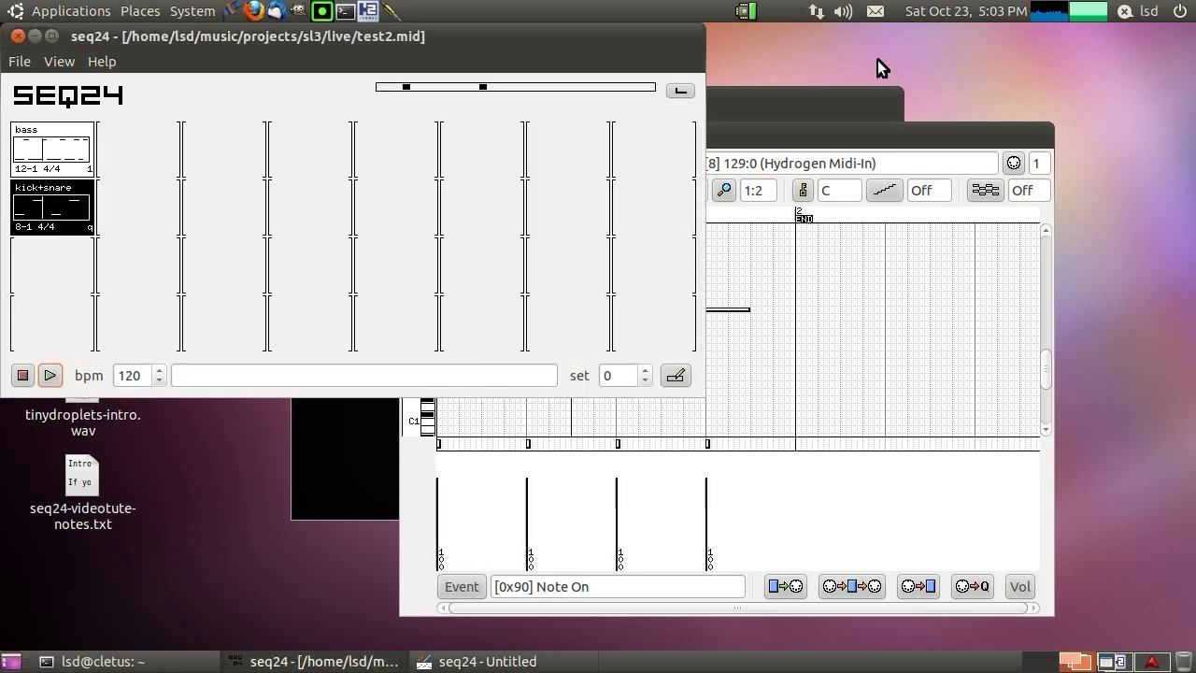
click(832, 135)
click(28, 373)
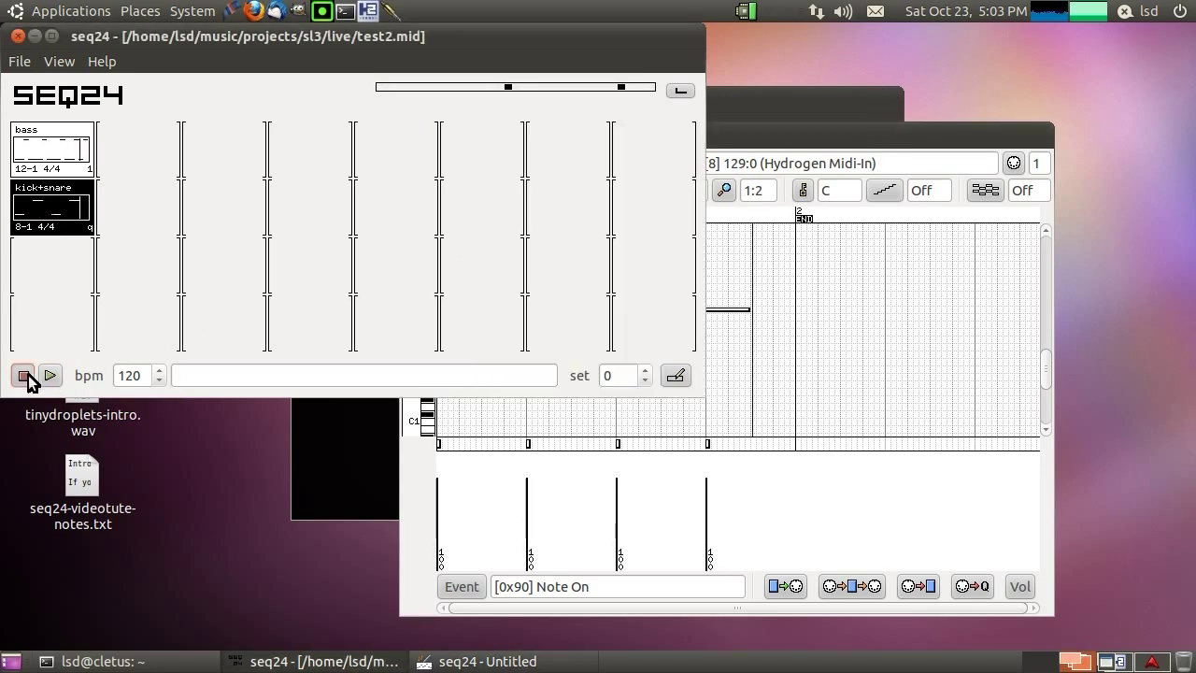
Switch the bass pattern on, then play it with kick+snare and stop
click(848, 144)
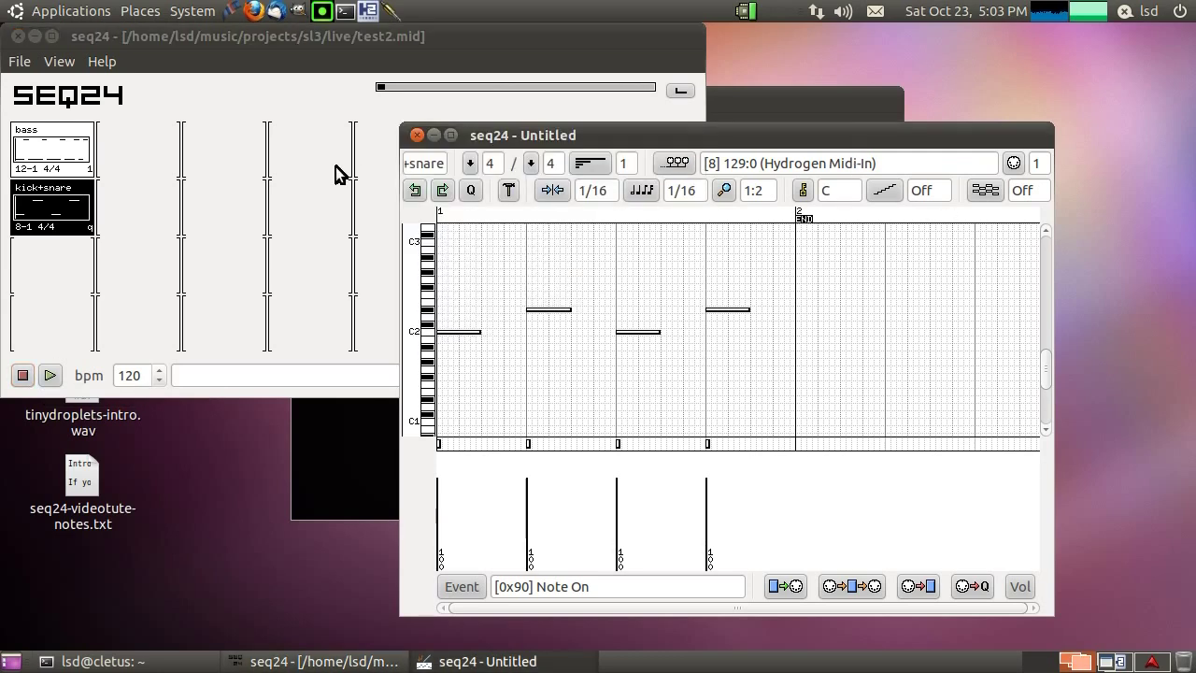
click(62, 168)
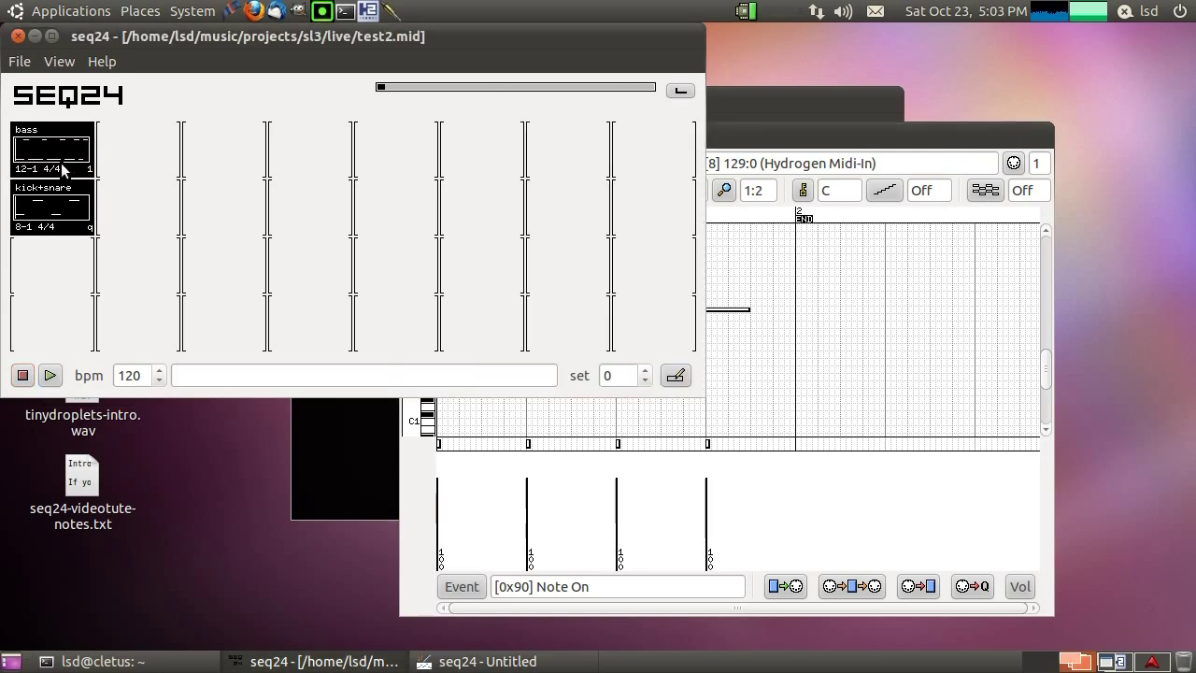
click(50, 376)
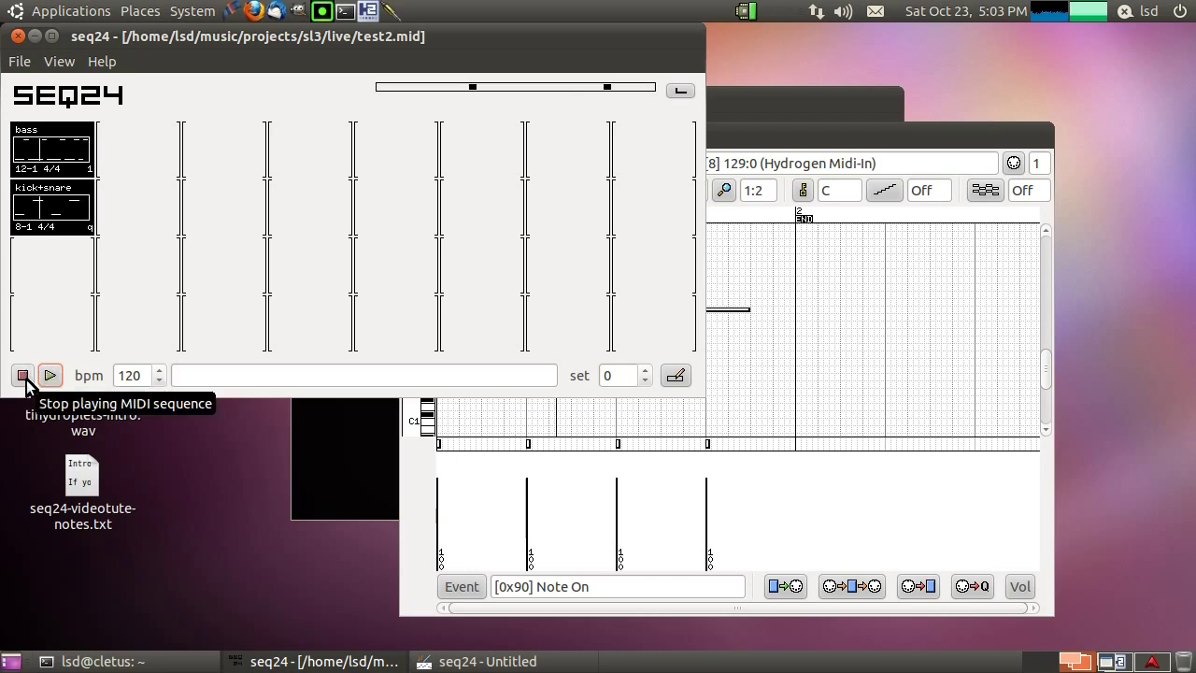
click(25, 377)
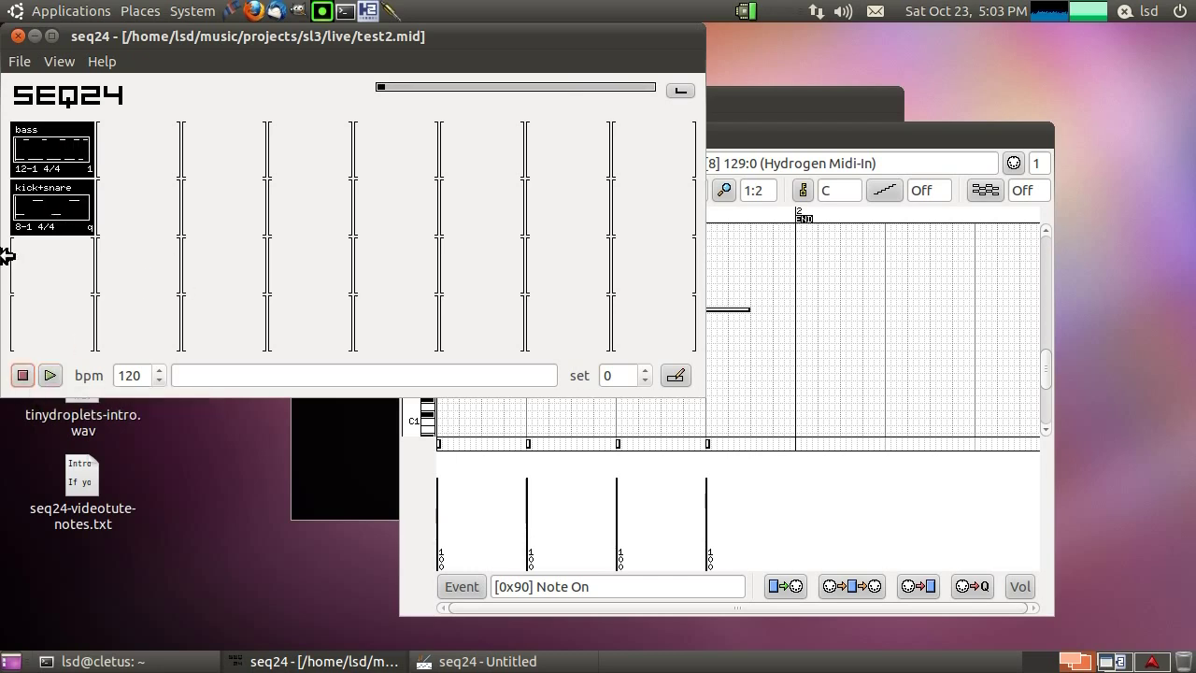
Create a new pattern named hats that outputs to Hydrogen Midi-In
right_click(62, 271)
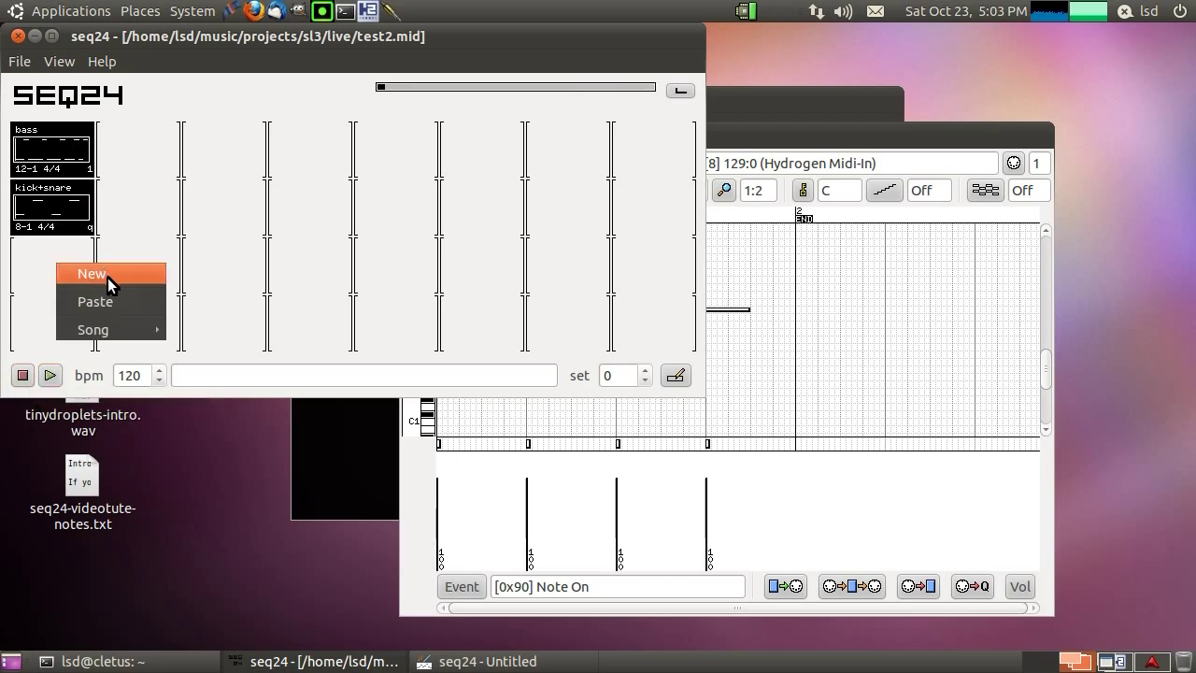
click(107, 277)
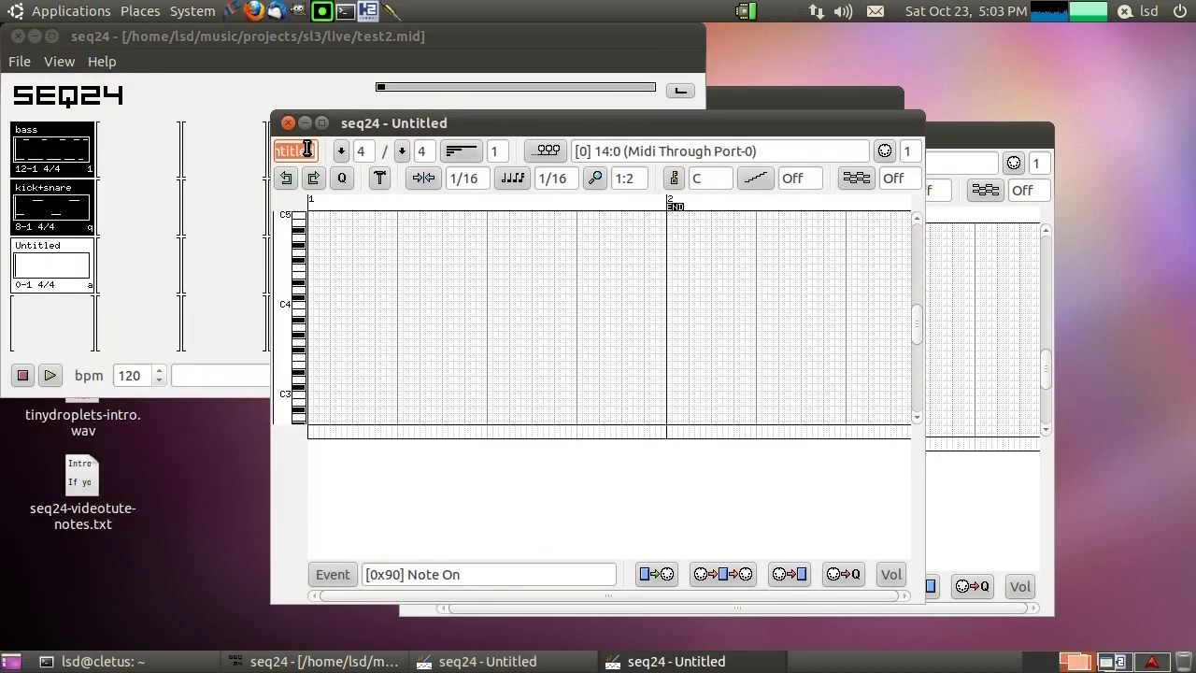
text(hats)
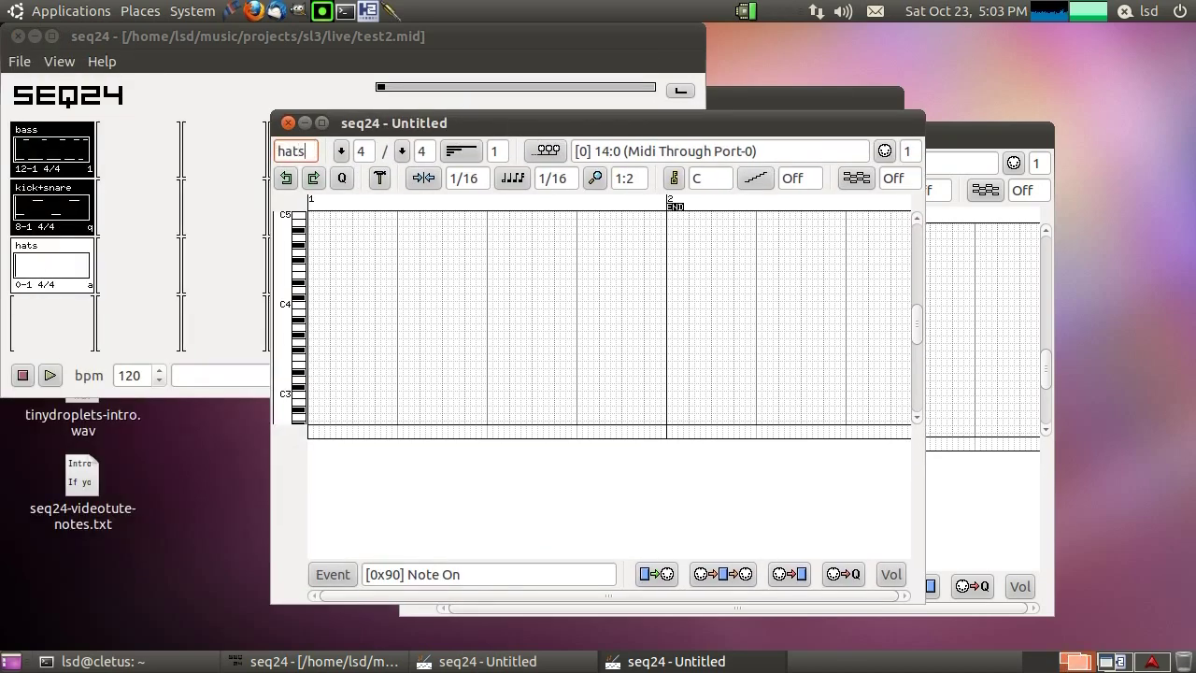
click(546, 149)
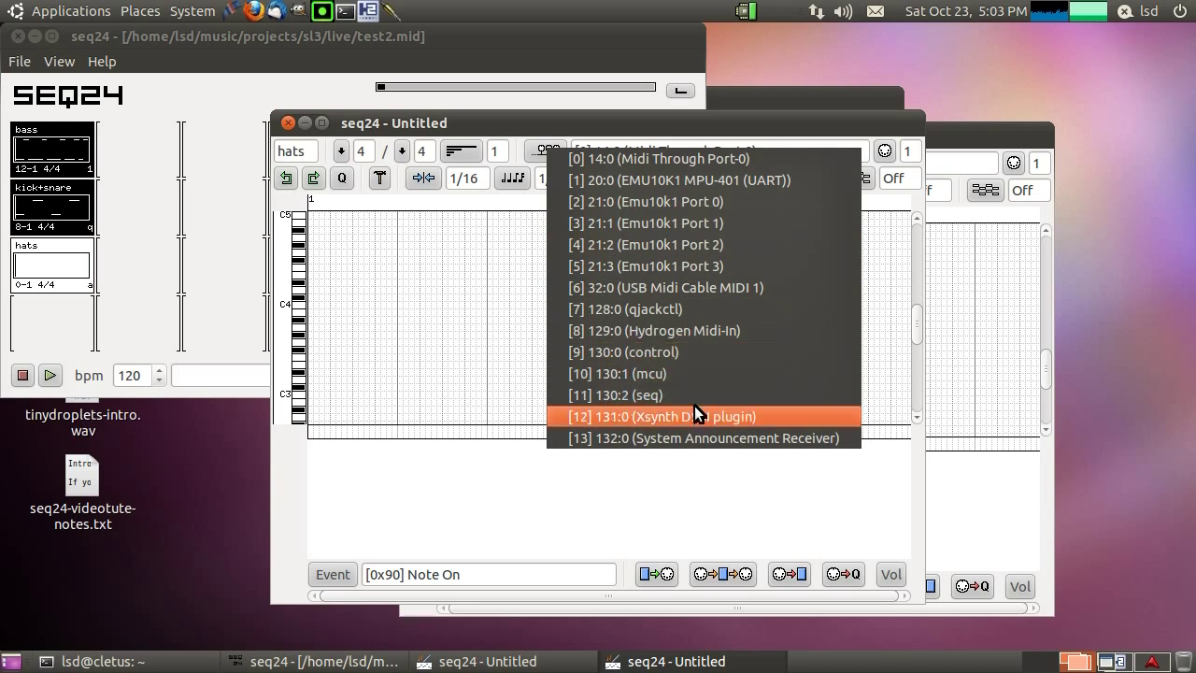
click(690, 332)
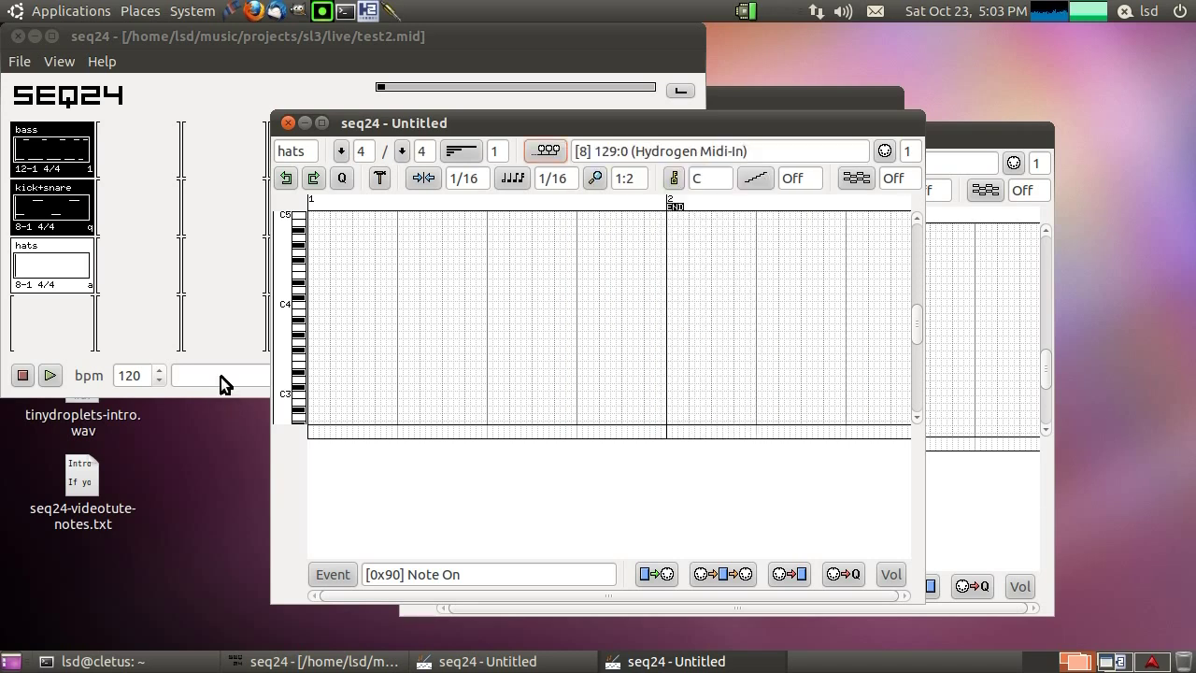
scroll(310, 378, down, 1)
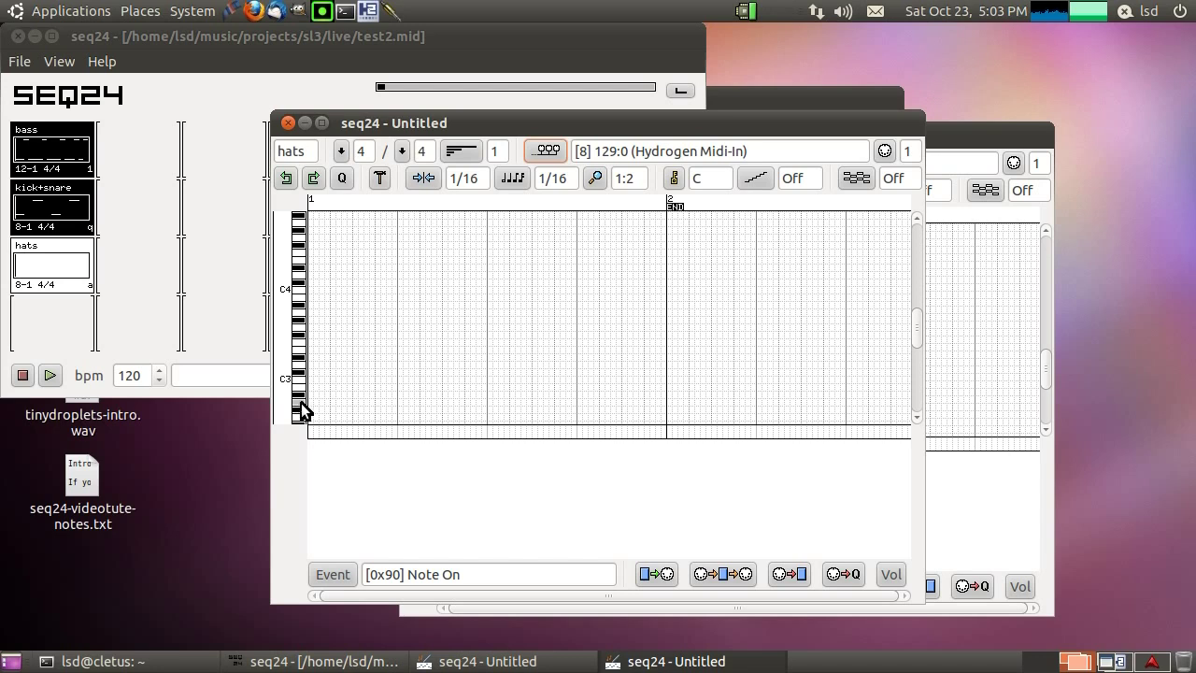
Paint ten sixteenth-note hi-hat hits across beats one to four of bar 1
right_click(315, 397)
click(336, 401)
click(358, 401)
click(381, 400)
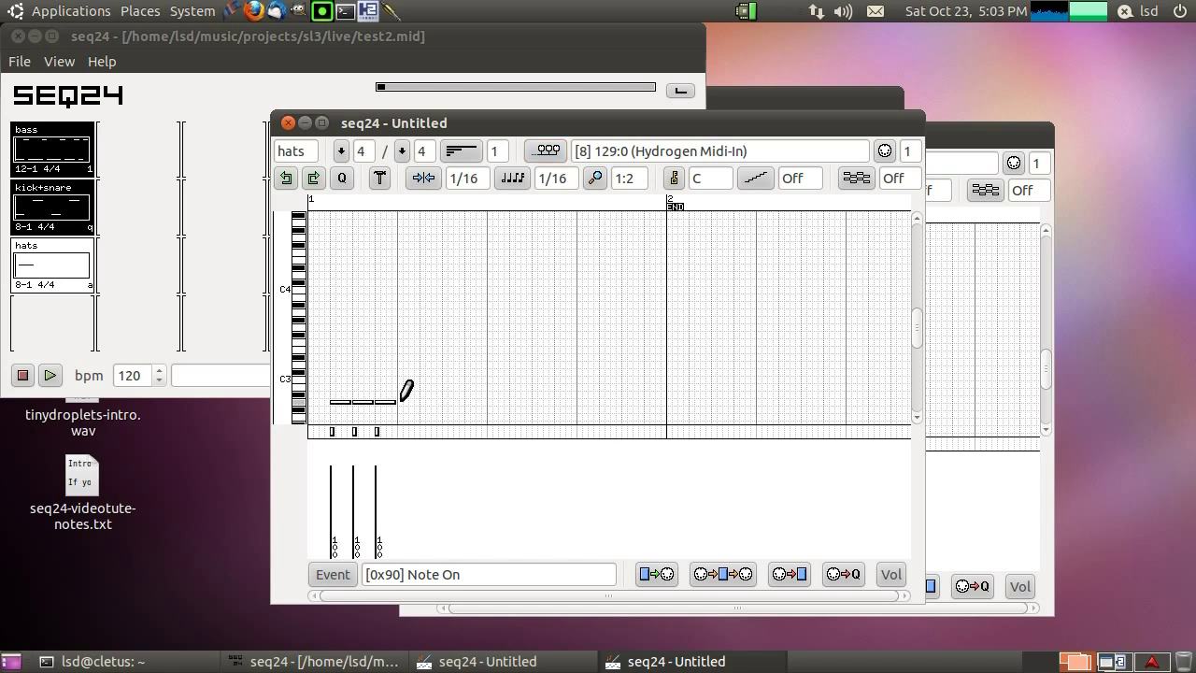
click(426, 401)
click(448, 401)
click(470, 401)
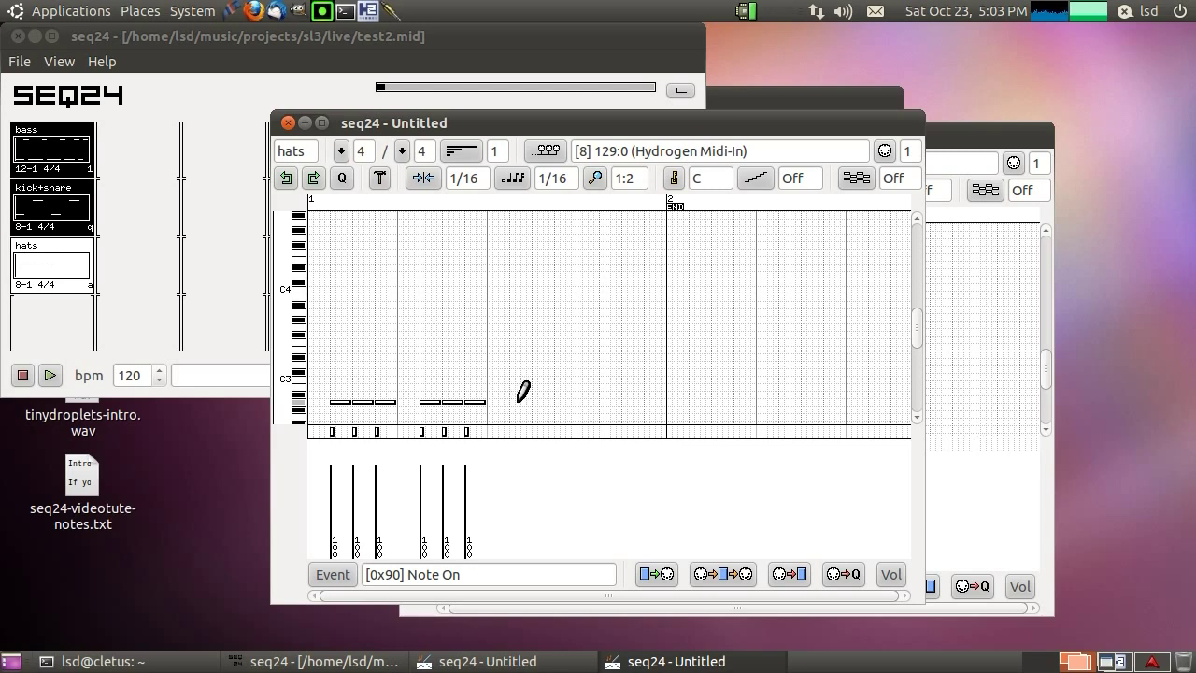
click(516, 400)
click(538, 400)
click(560, 401)
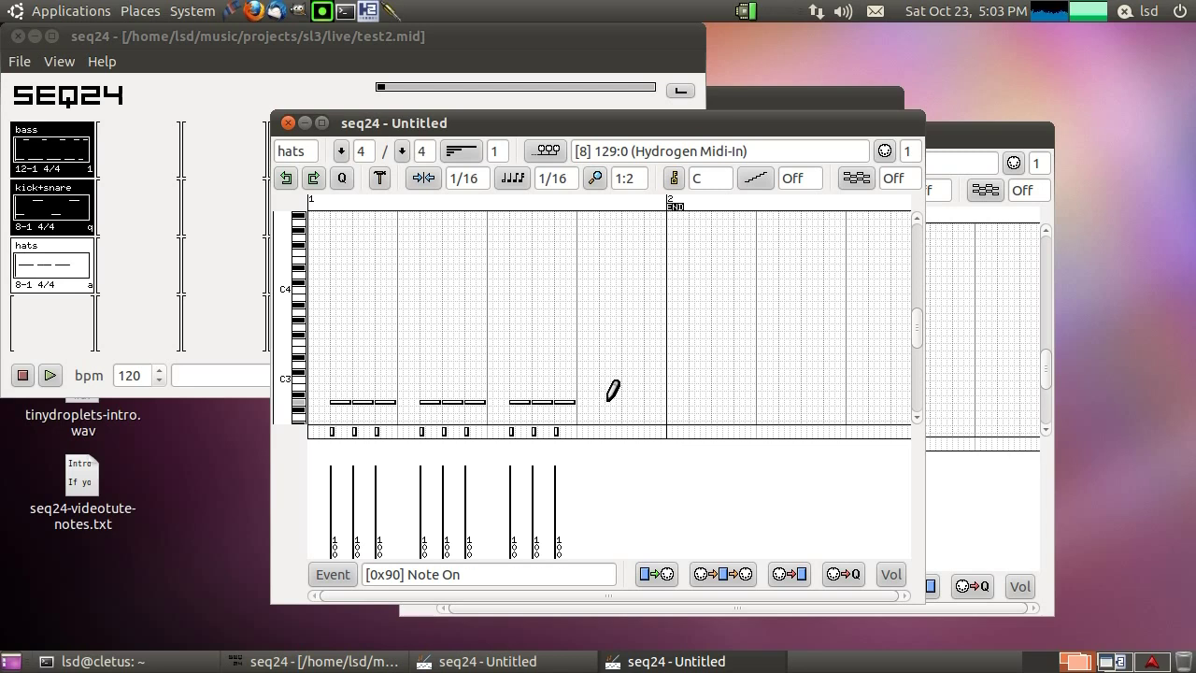
click(607, 401)
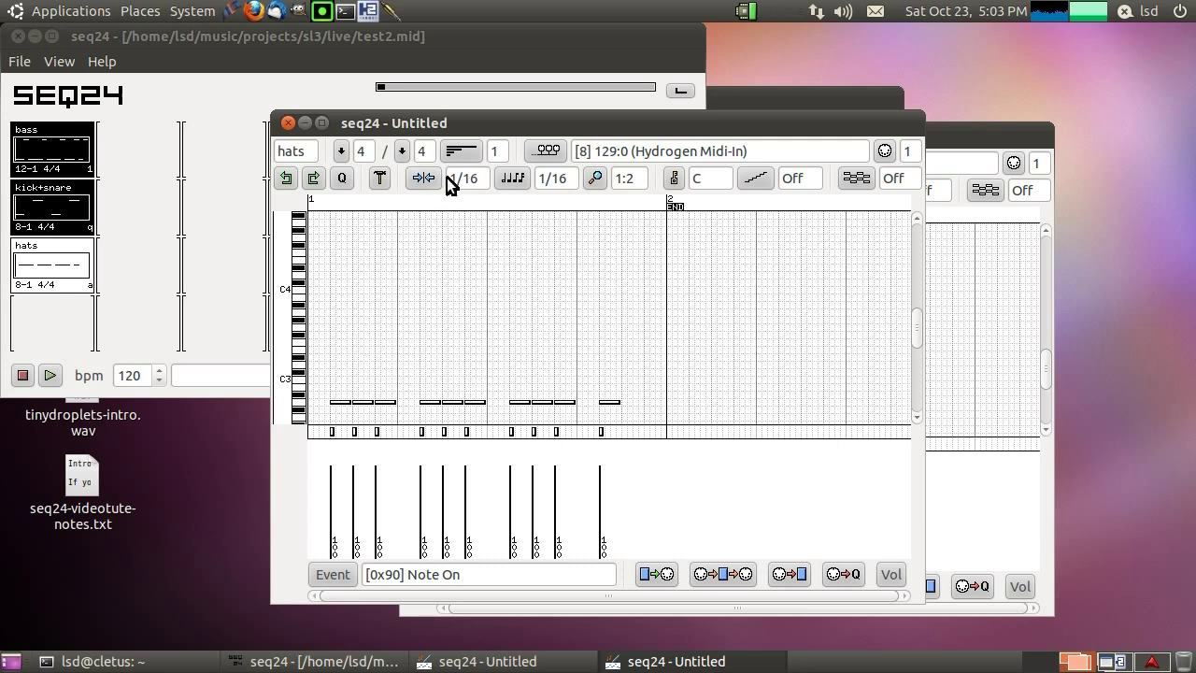
Add two 1/32 hi-hat hits, then return length and snap to 1/16 for a final hit
click(504, 179)
click(558, 288)
click(421, 170)
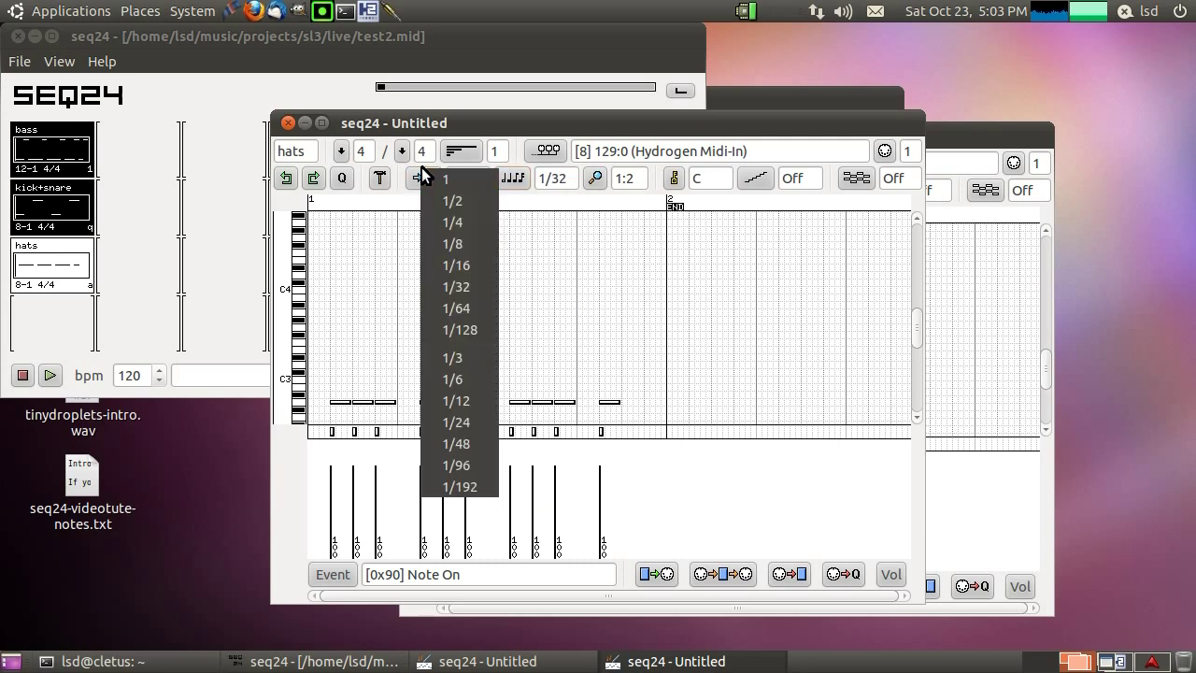
click(467, 286)
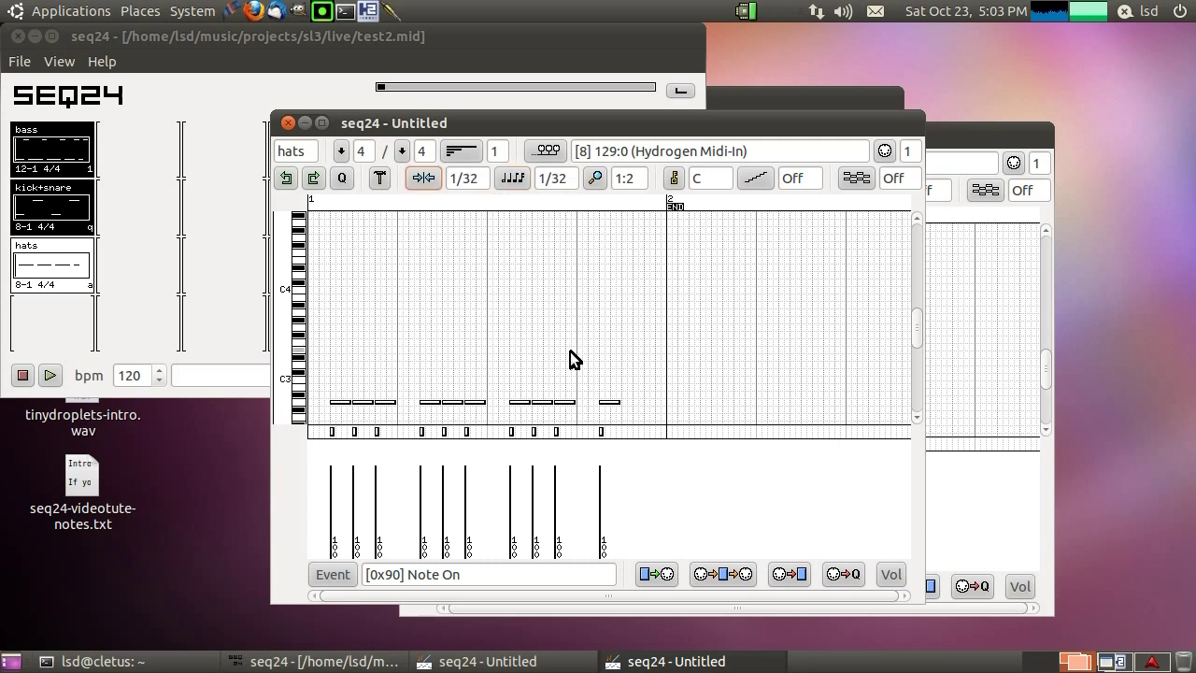
click(623, 402)
click(634, 401)
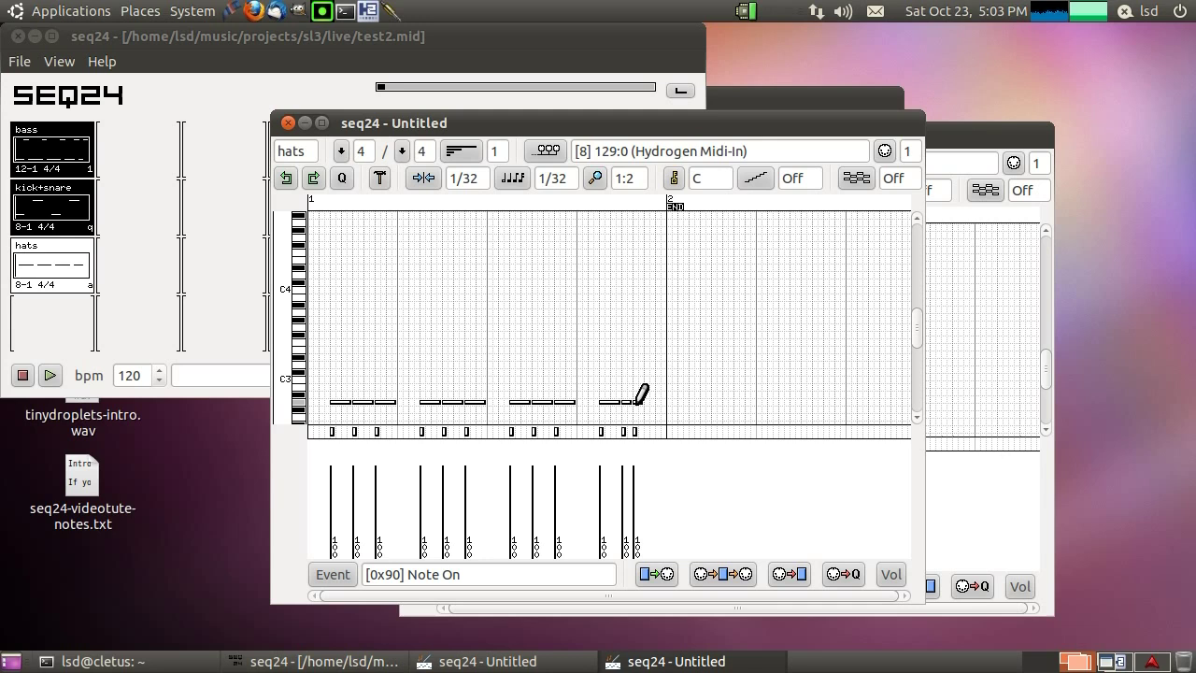
click(513, 179)
click(538, 277)
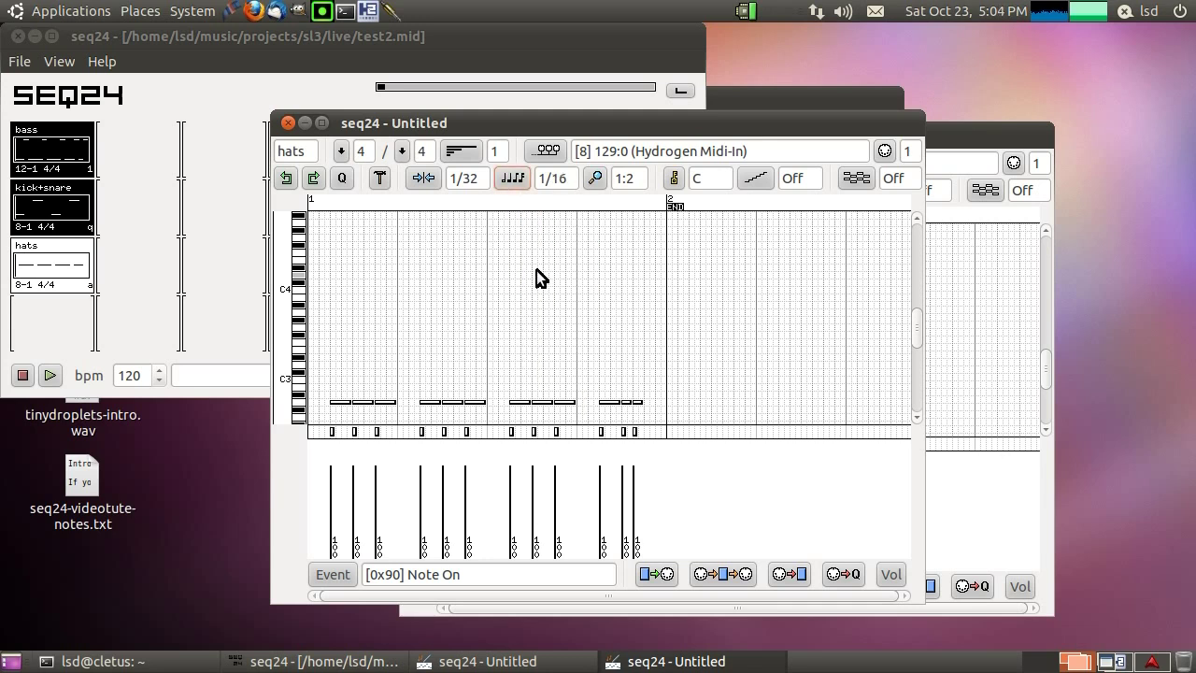
click(409, 178)
click(470, 270)
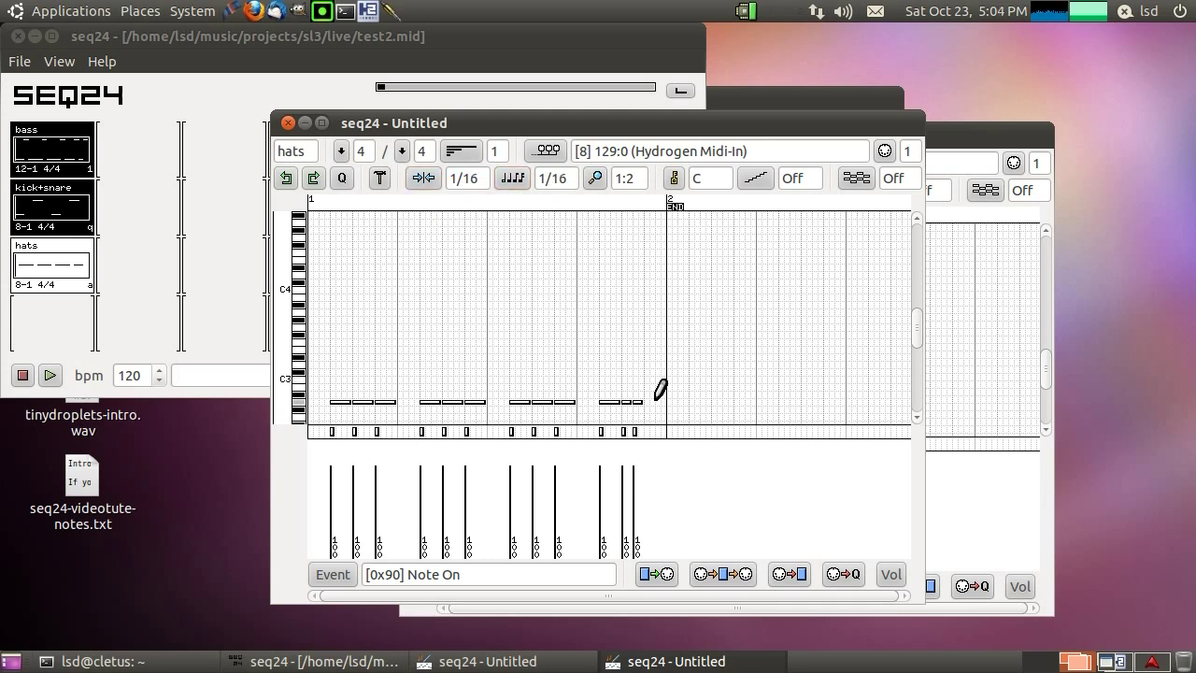
click(655, 402)
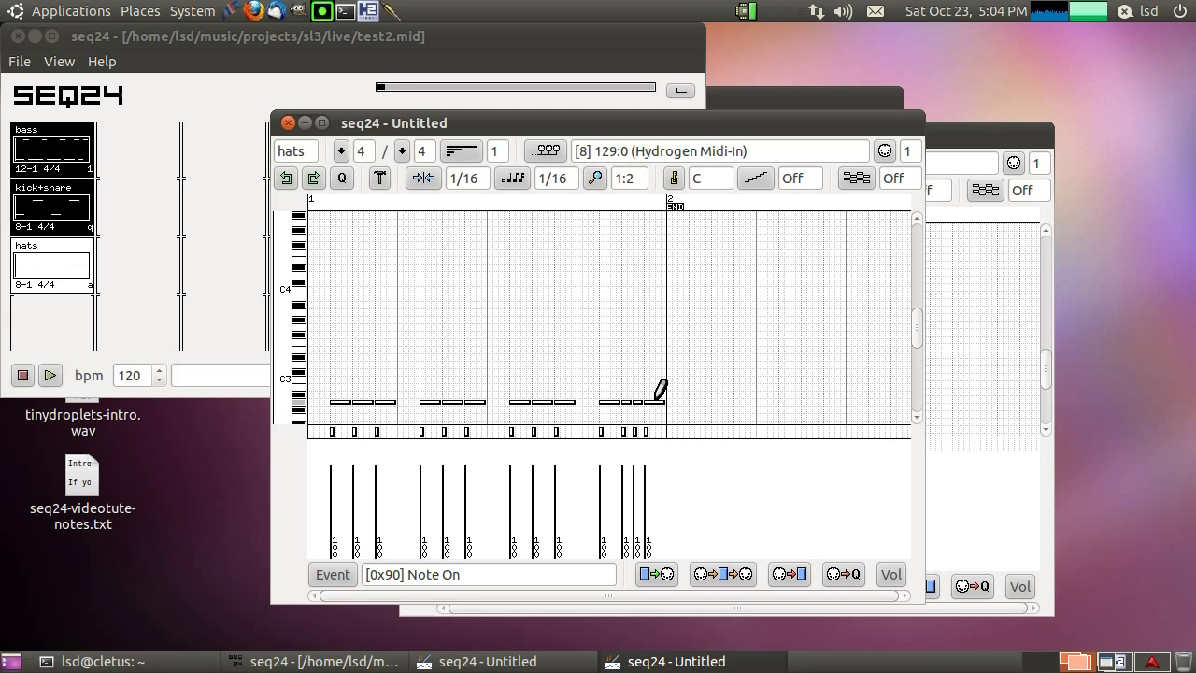
Delete three stray 1/32 C4 notes, reset note length to 1/16, and switch hats on
click(506, 179)
click(537, 257)
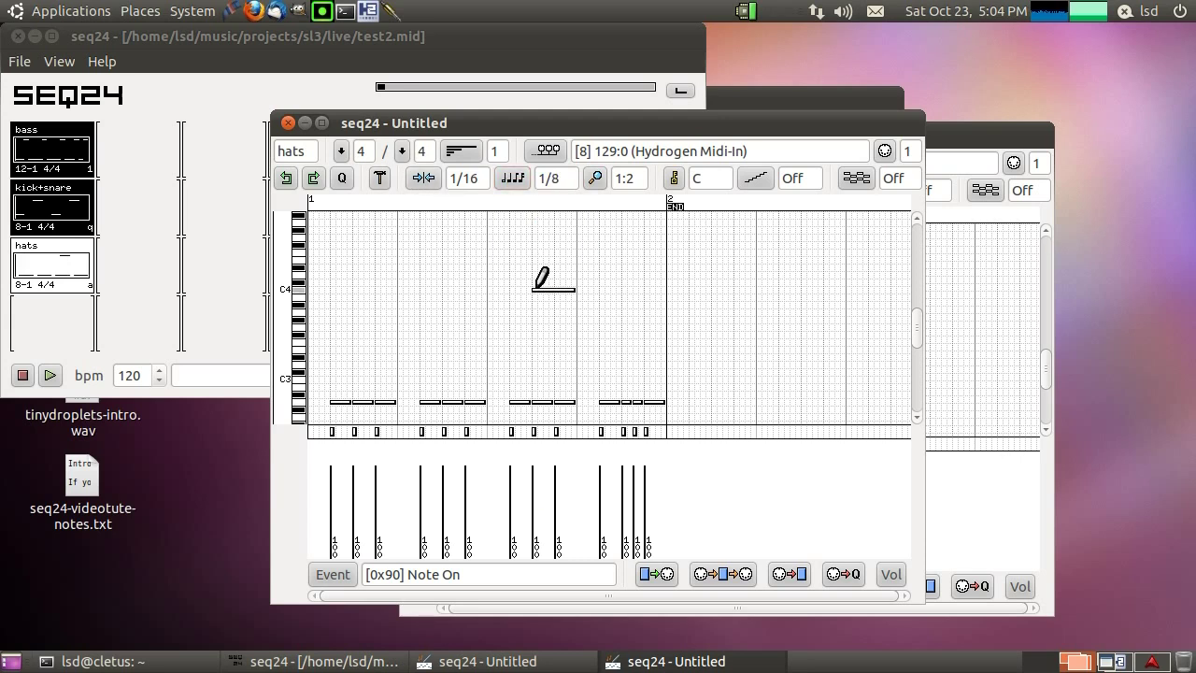
click(512, 180)
click(553, 290)
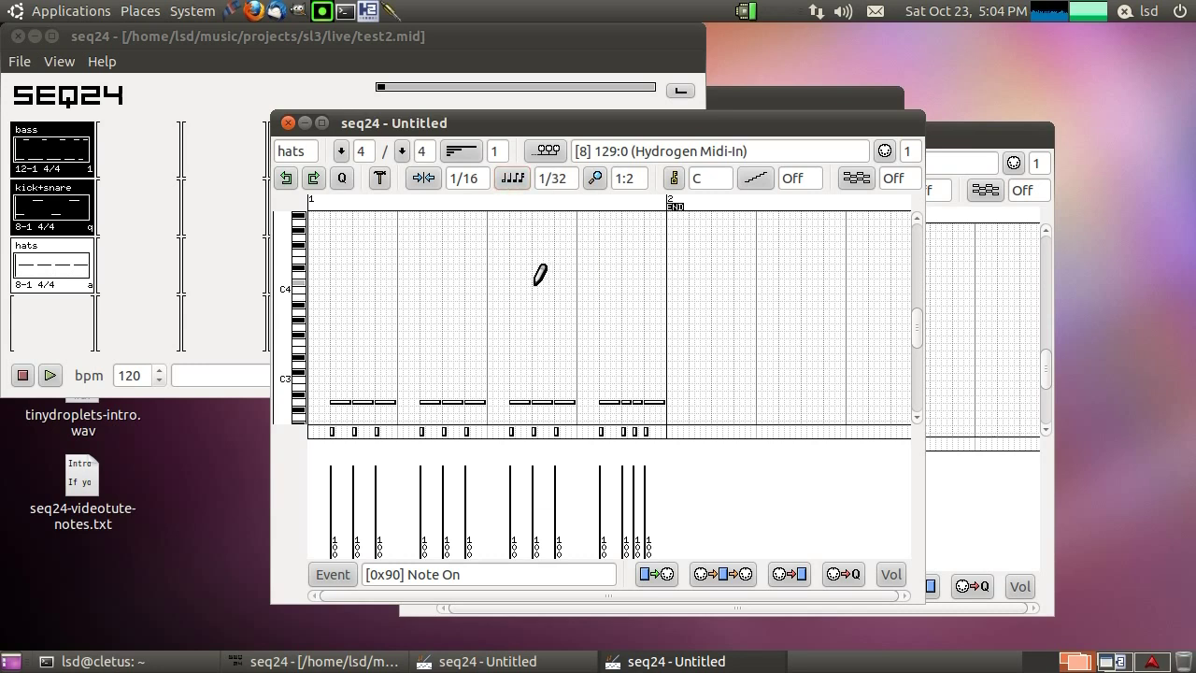
click(538, 290)
click(558, 290)
click(581, 289)
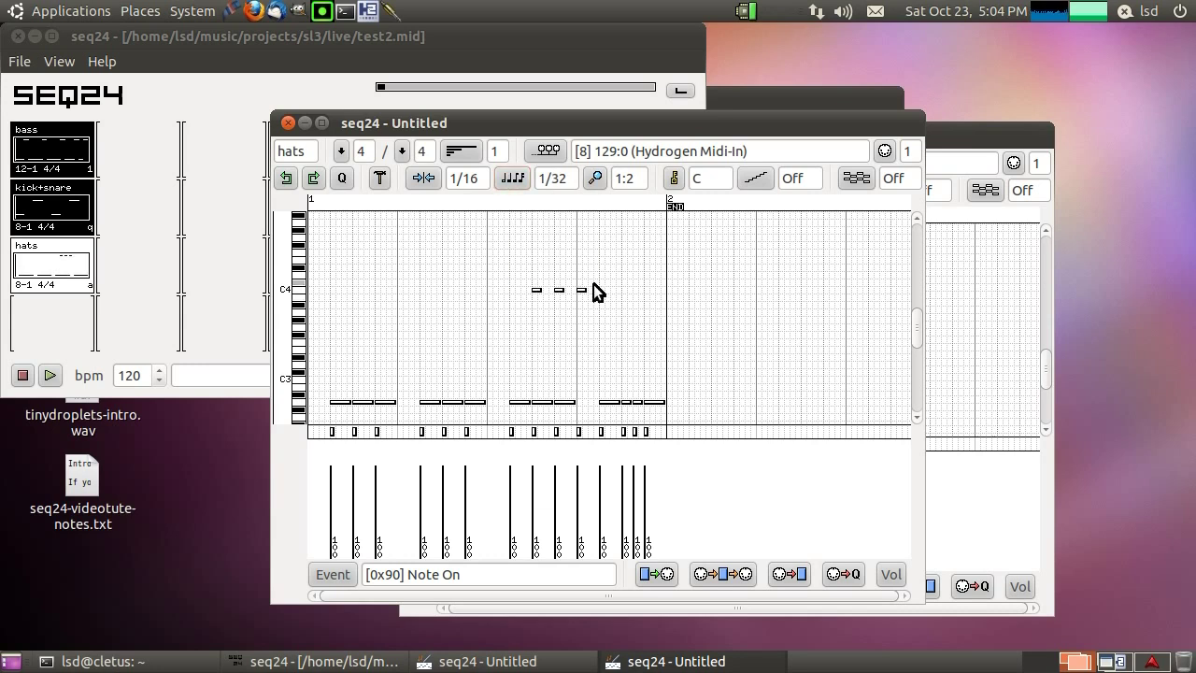
drag(511, 275, 509, 271)
key(Delete)
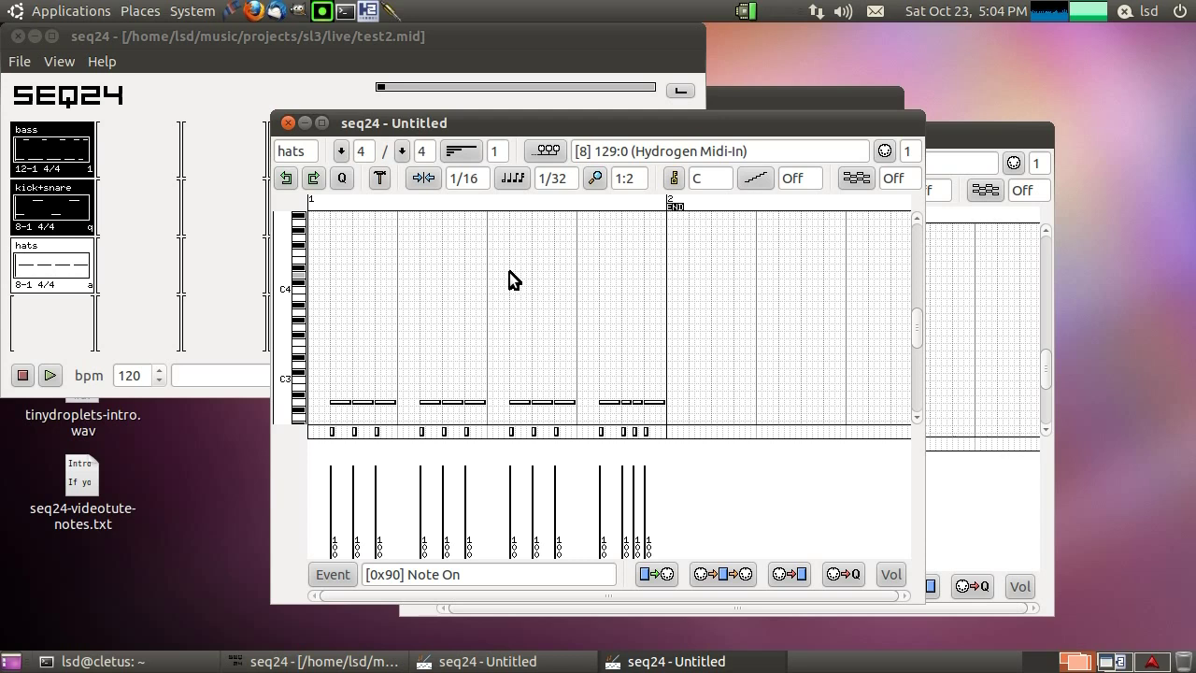
click(511, 178)
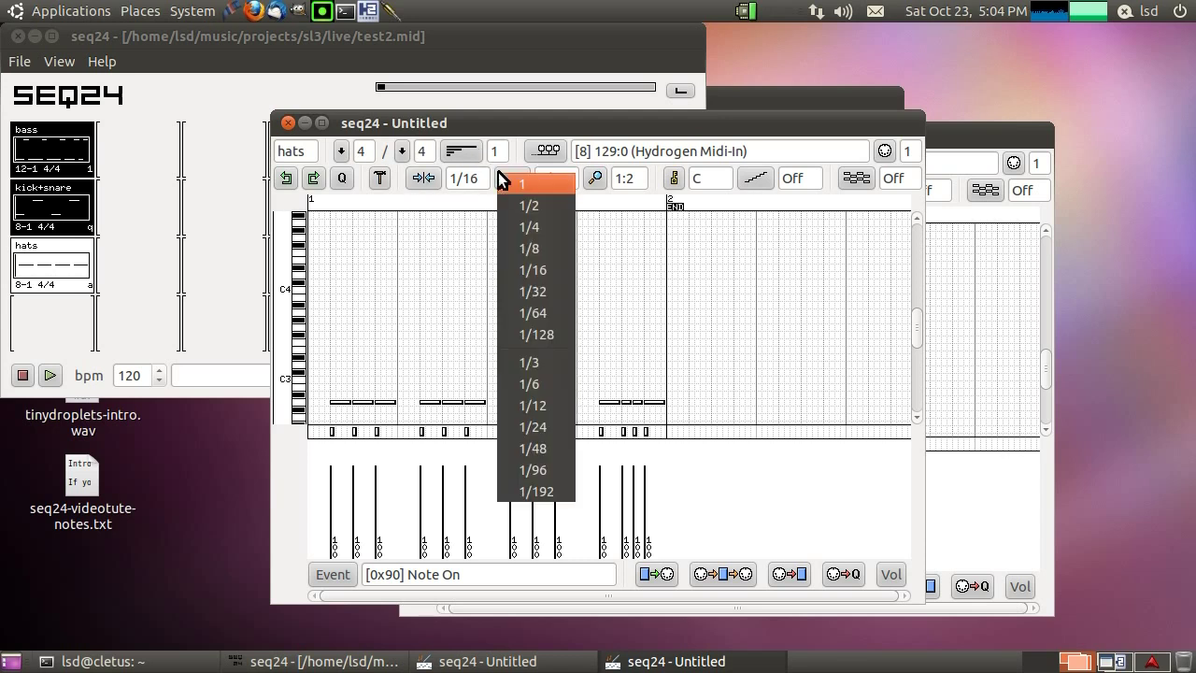
click(544, 271)
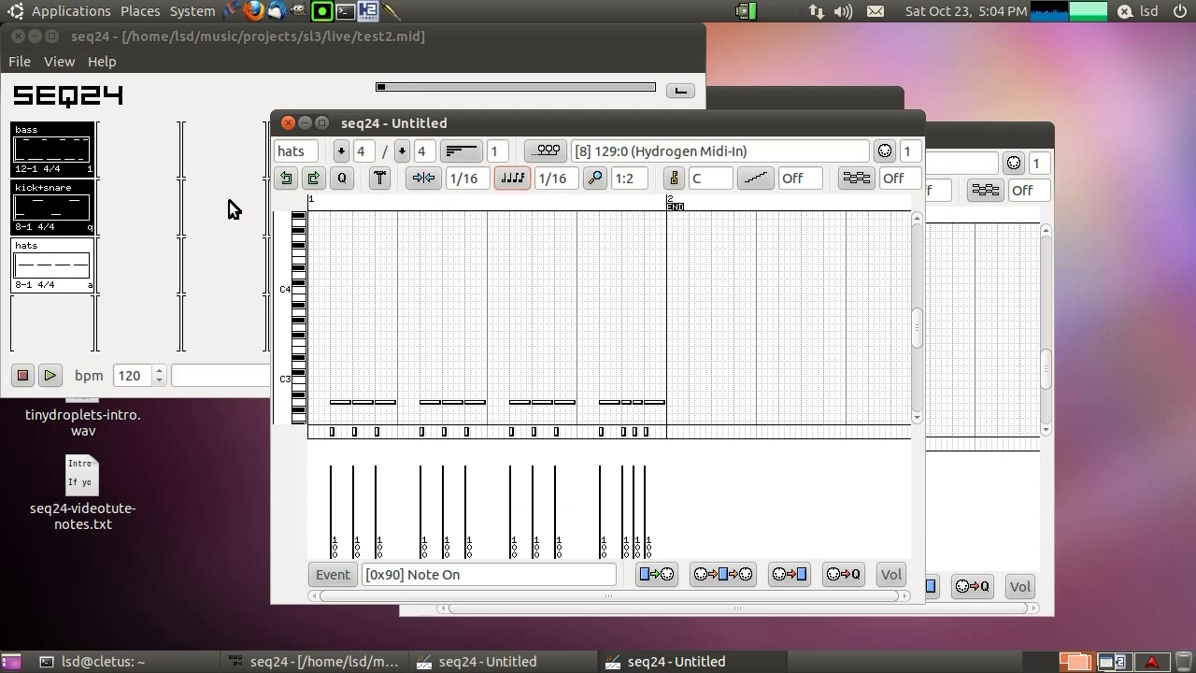
click(56, 256)
Mute bass and kick+snare and audition the hats pattern on its own
click(47, 191)
click(46, 148)
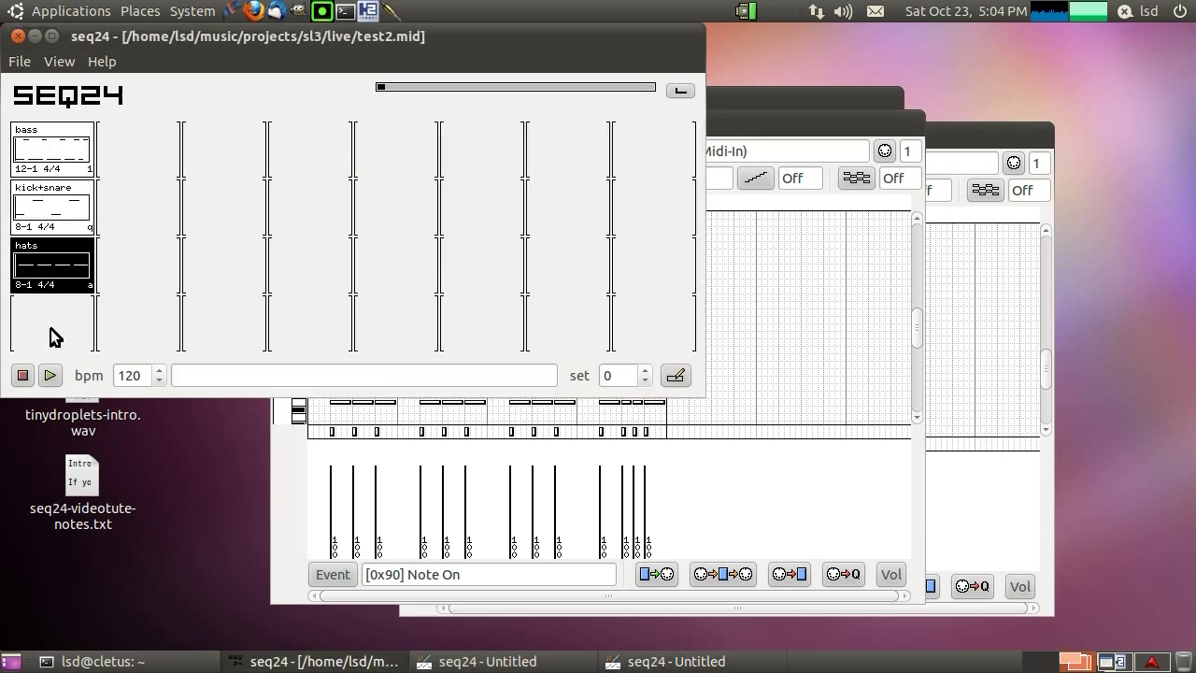
click(51, 375)
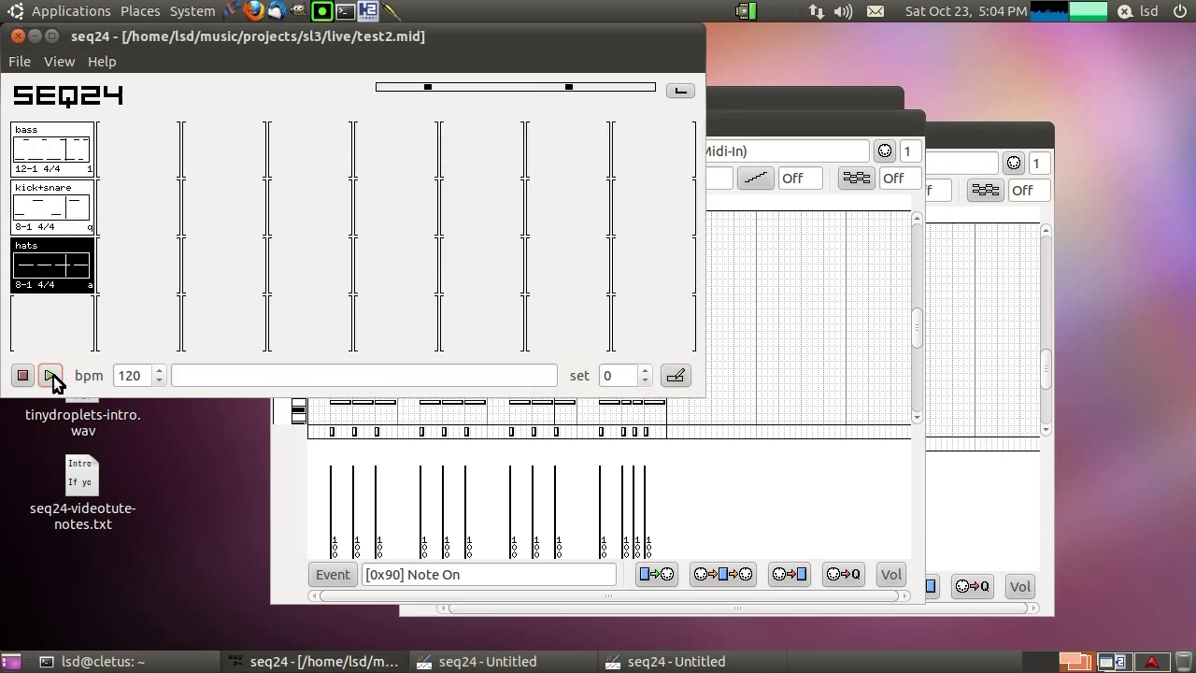
click(22, 375)
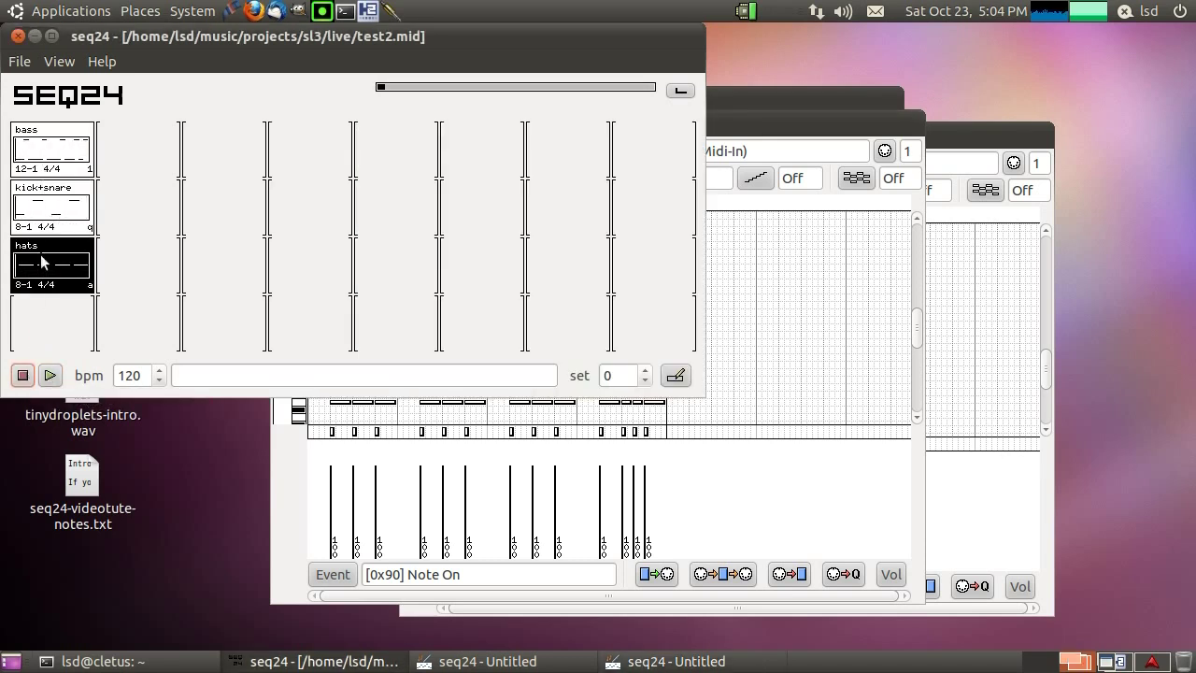
Re-enable bass and kick+snare and play all three patterns together, then stop
click(52, 203)
click(54, 158)
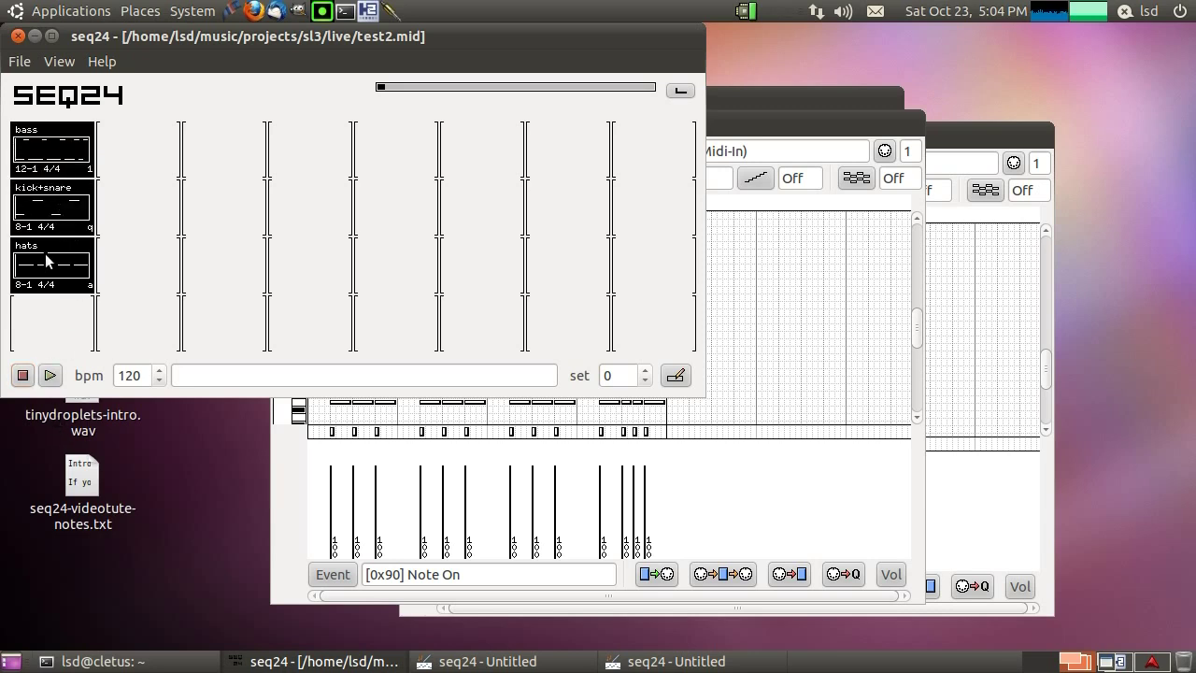
click(51, 375)
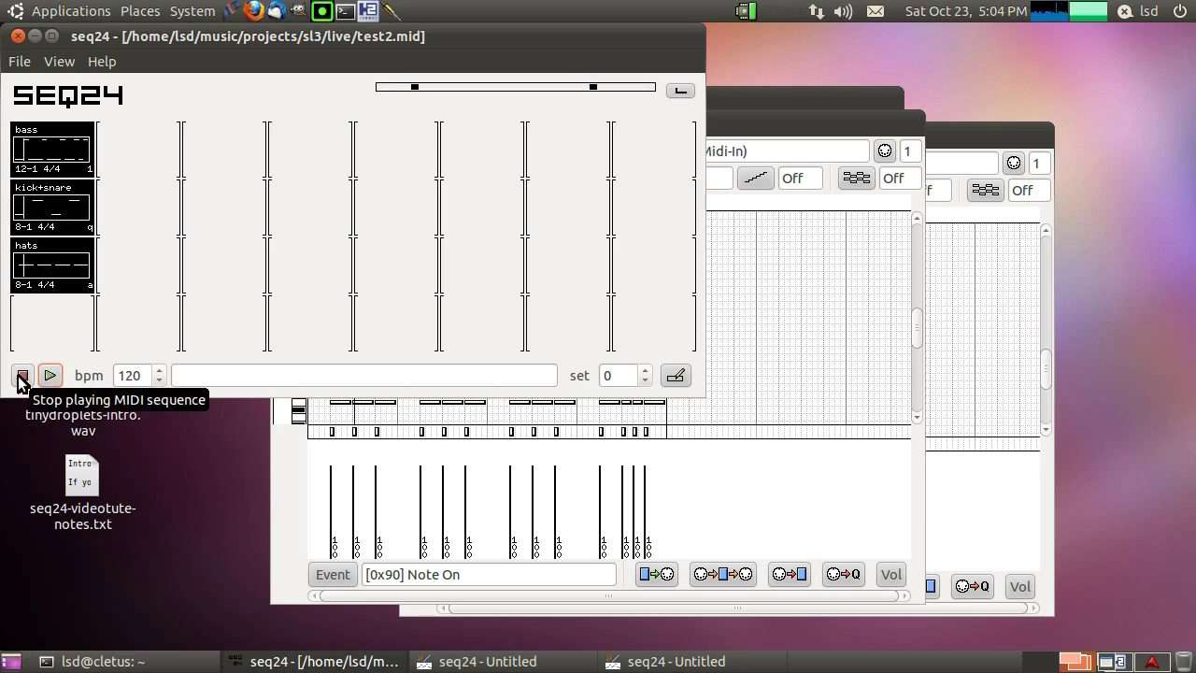
click(24, 379)
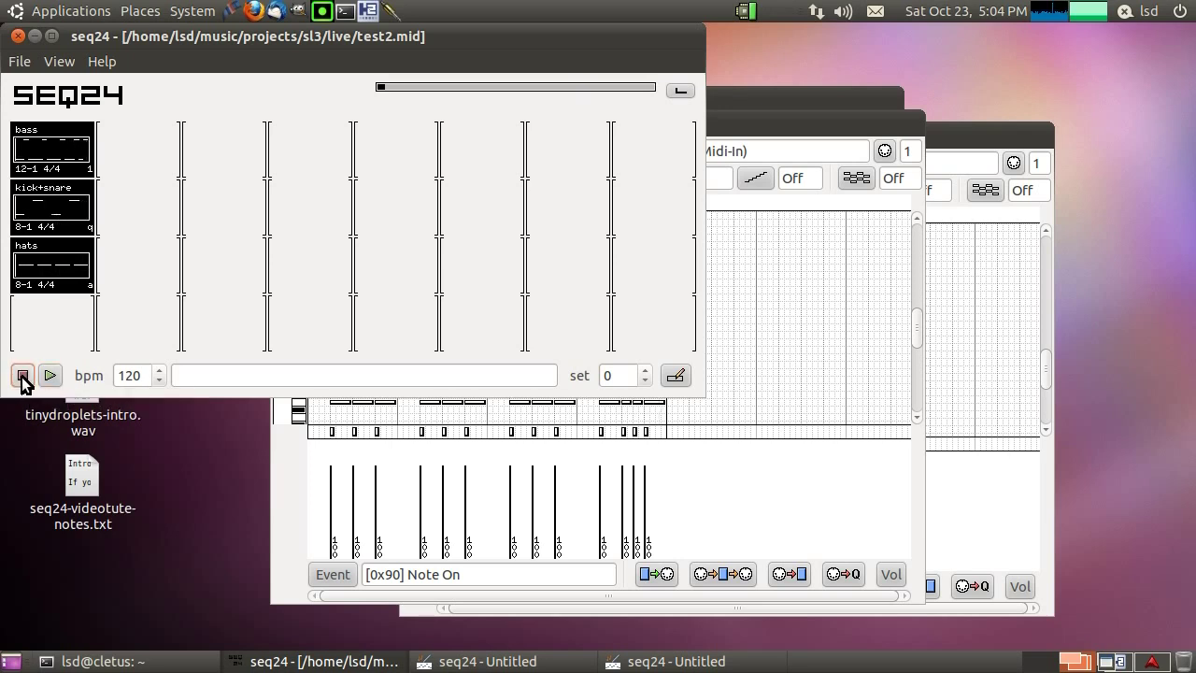
Save the seq24 session with File > Save
click(810, 126)
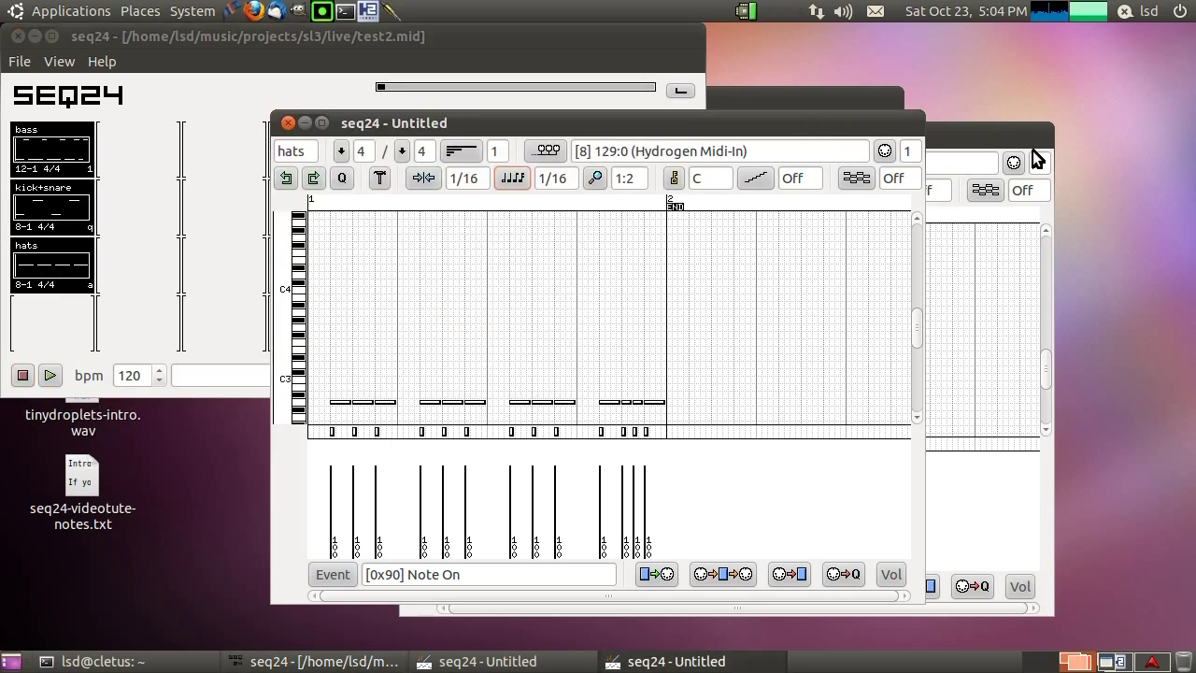
click(19, 60)
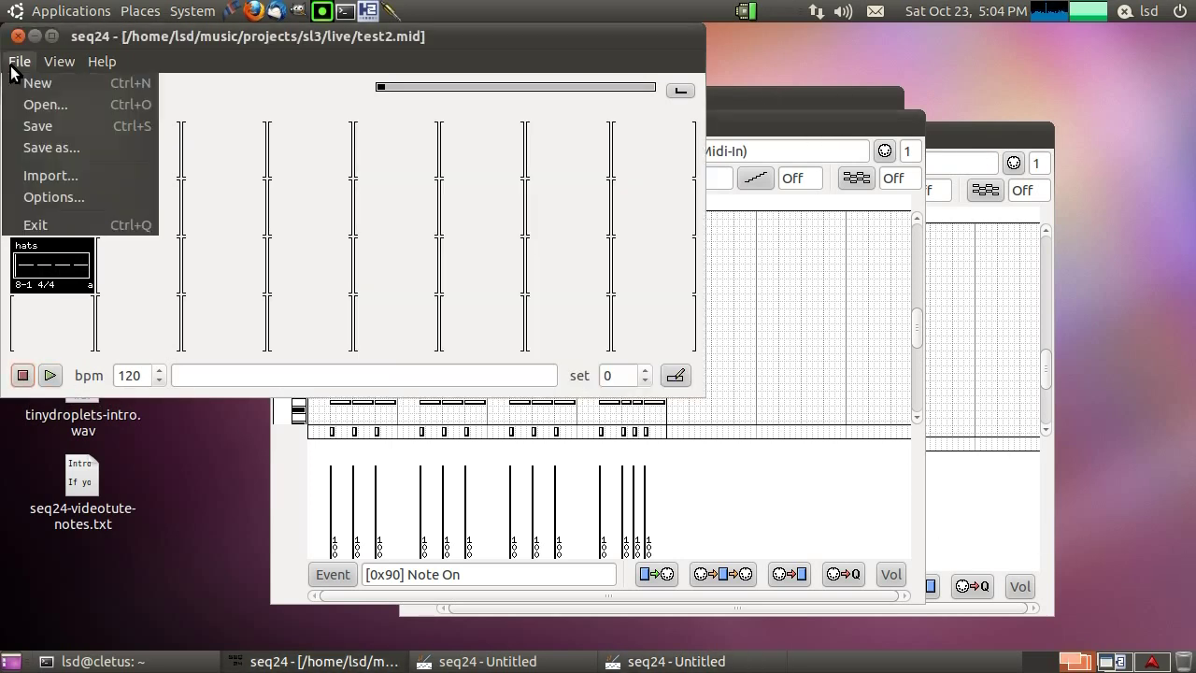
click(42, 125)
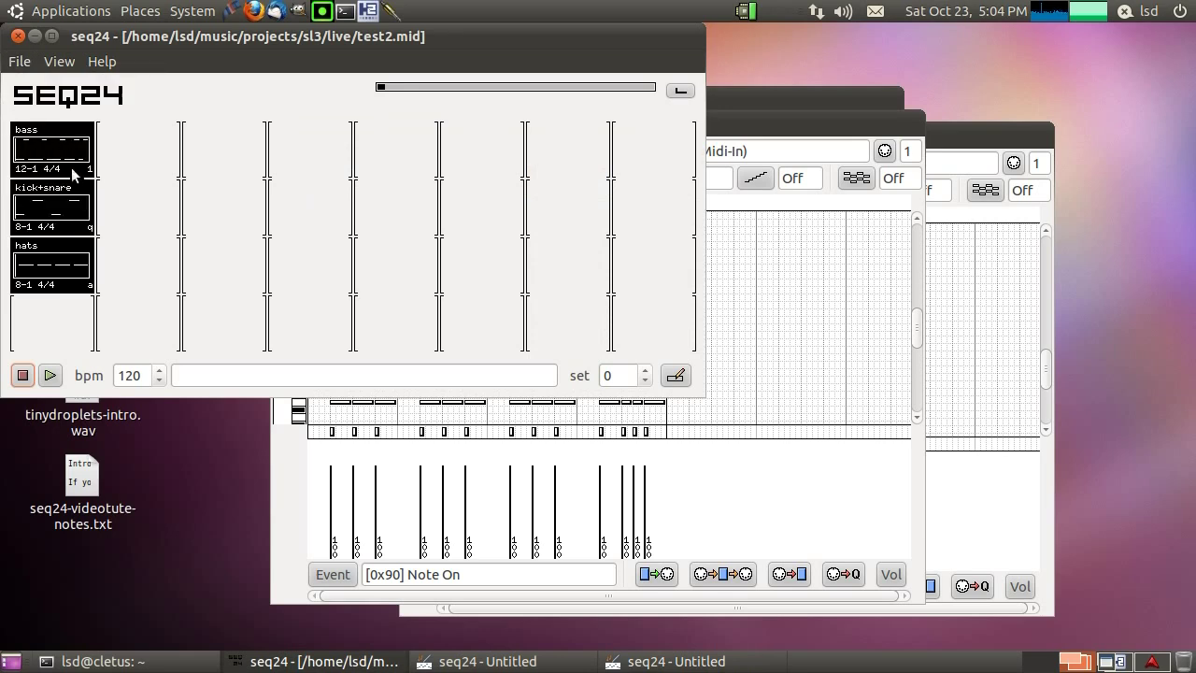
Close the hats and kick+snare pattern editor windows
click(763, 119)
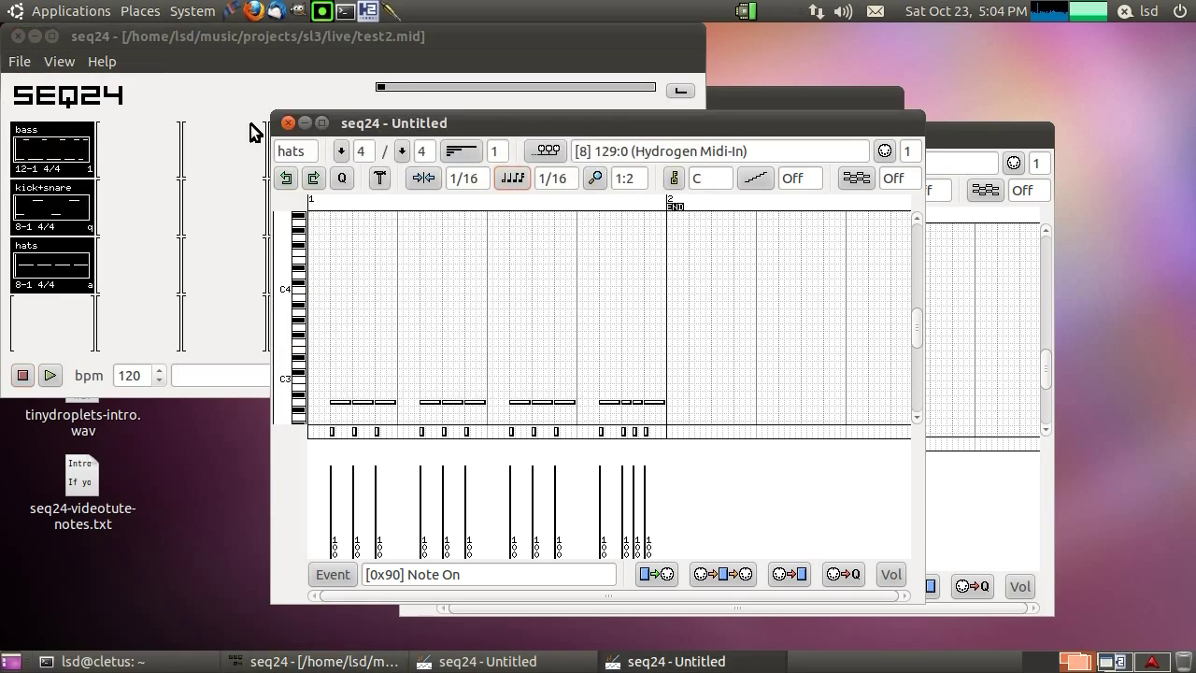
click(1032, 131)
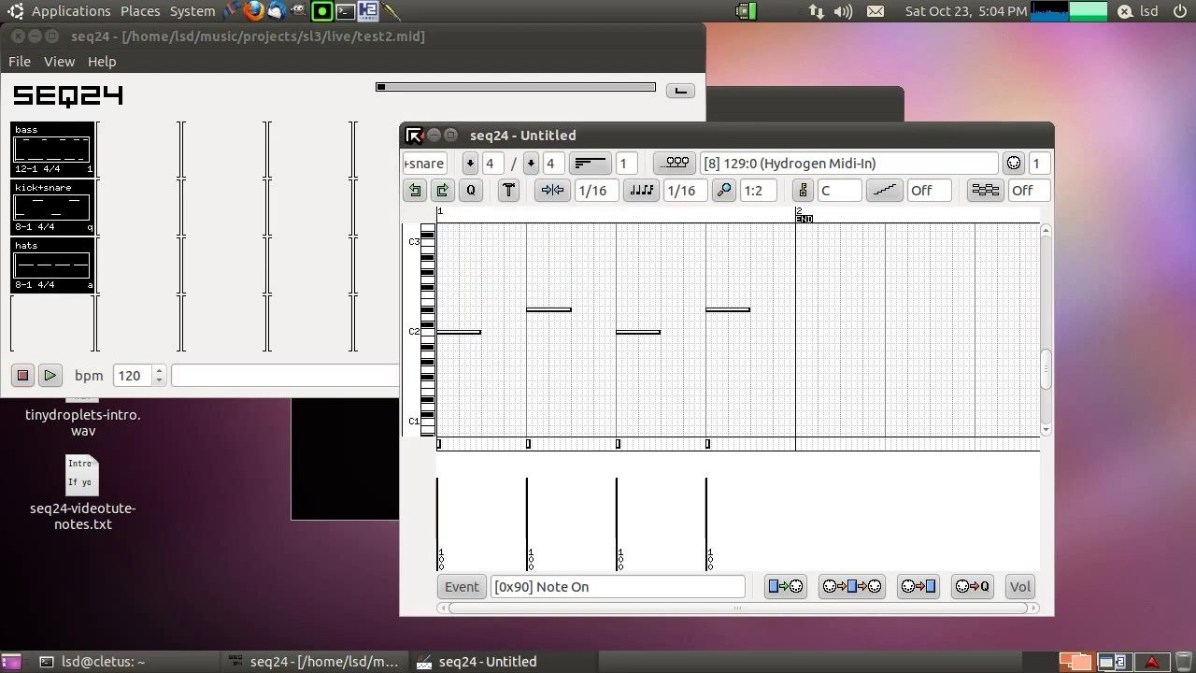
click(416, 135)
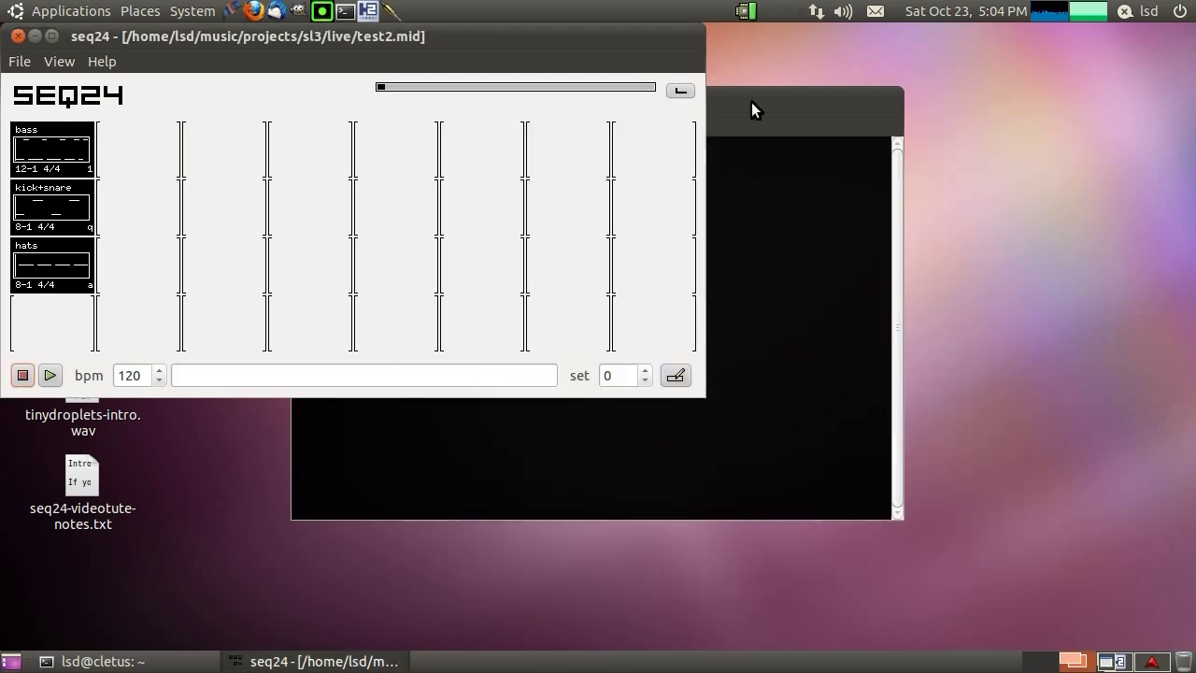
Mute the kick+snare, hats and bass patterns and start playback
click(55, 203)
click(64, 256)
click(66, 173)
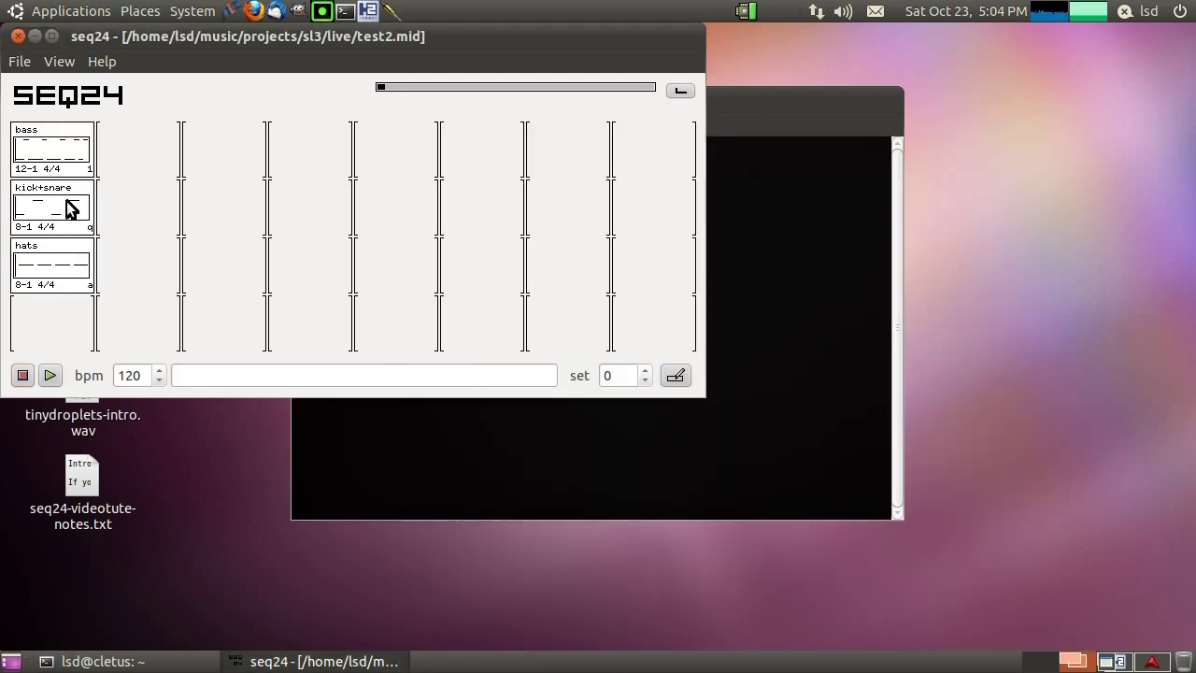
click(50, 376)
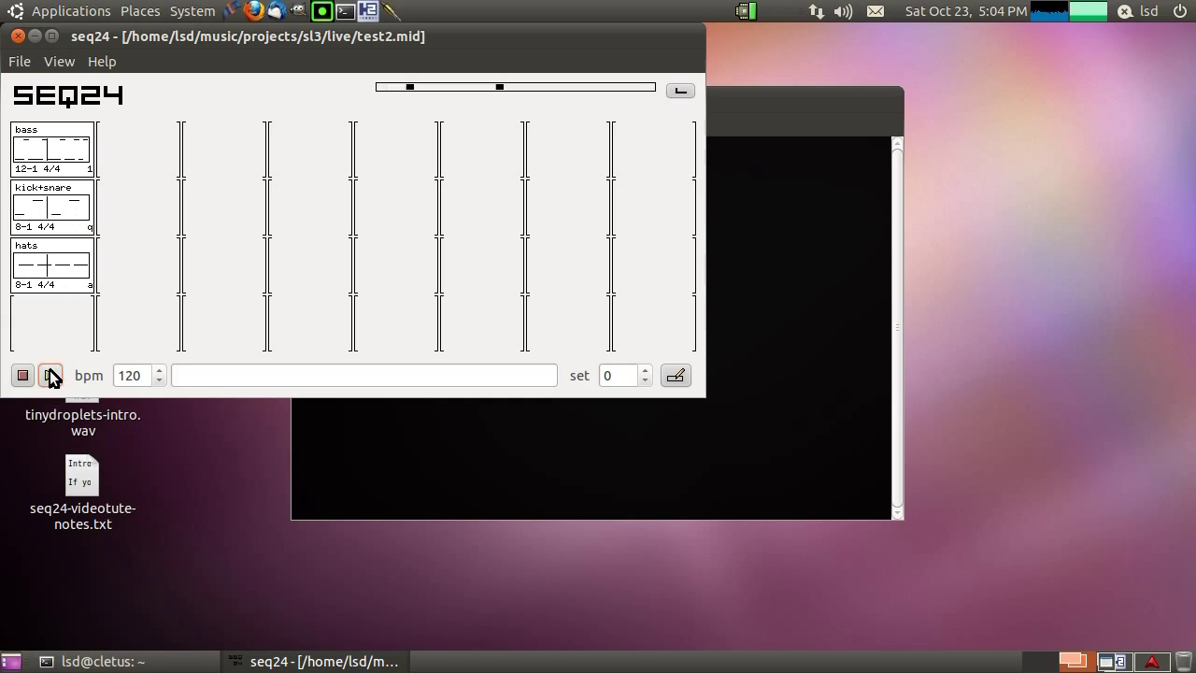
Bring in bass, then kick+snare, then hats live, and stop playback
click(57, 161)
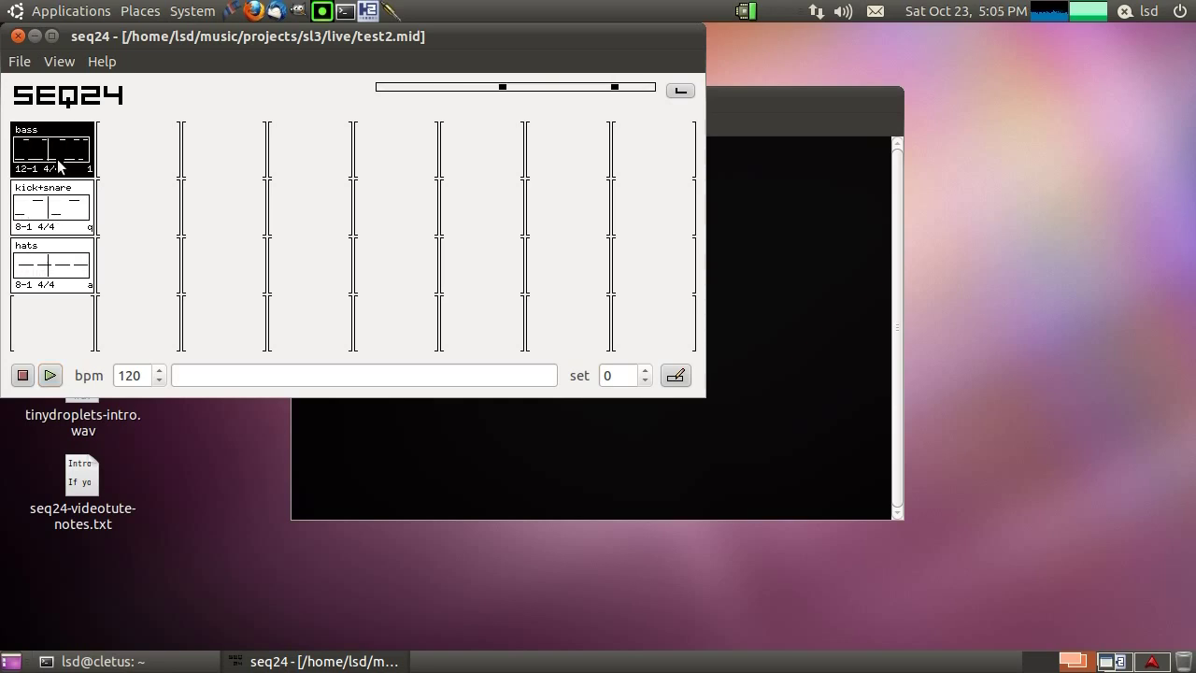
click(68, 210)
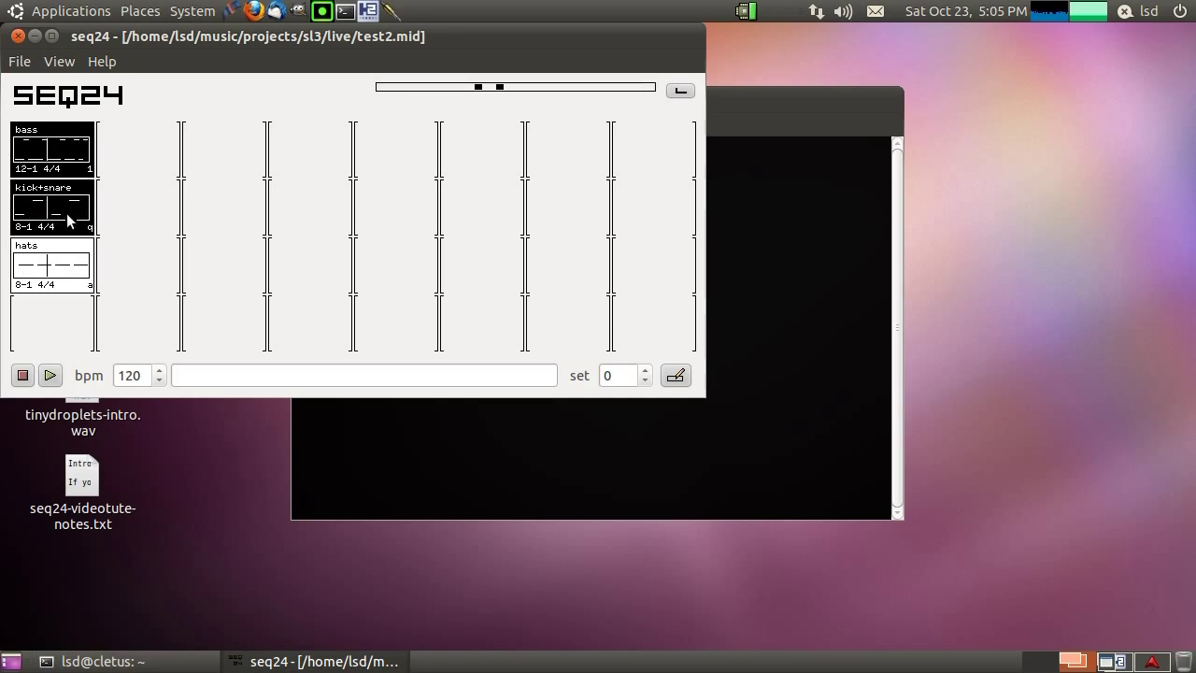
click(67, 266)
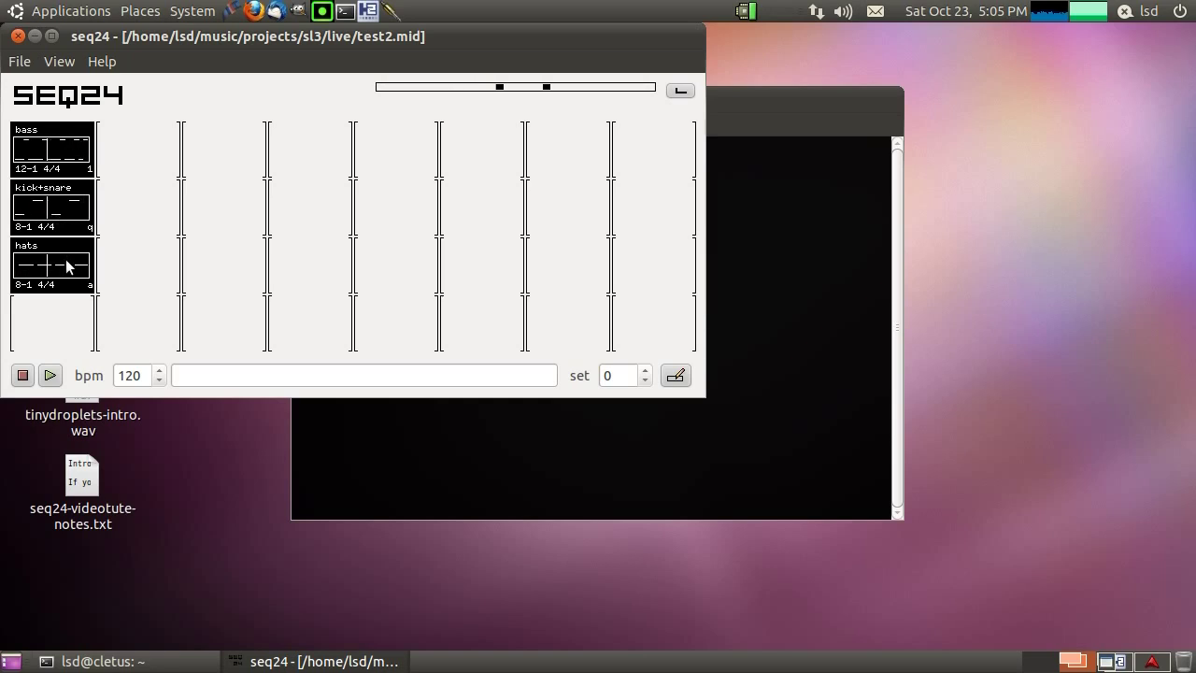
click(23, 374)
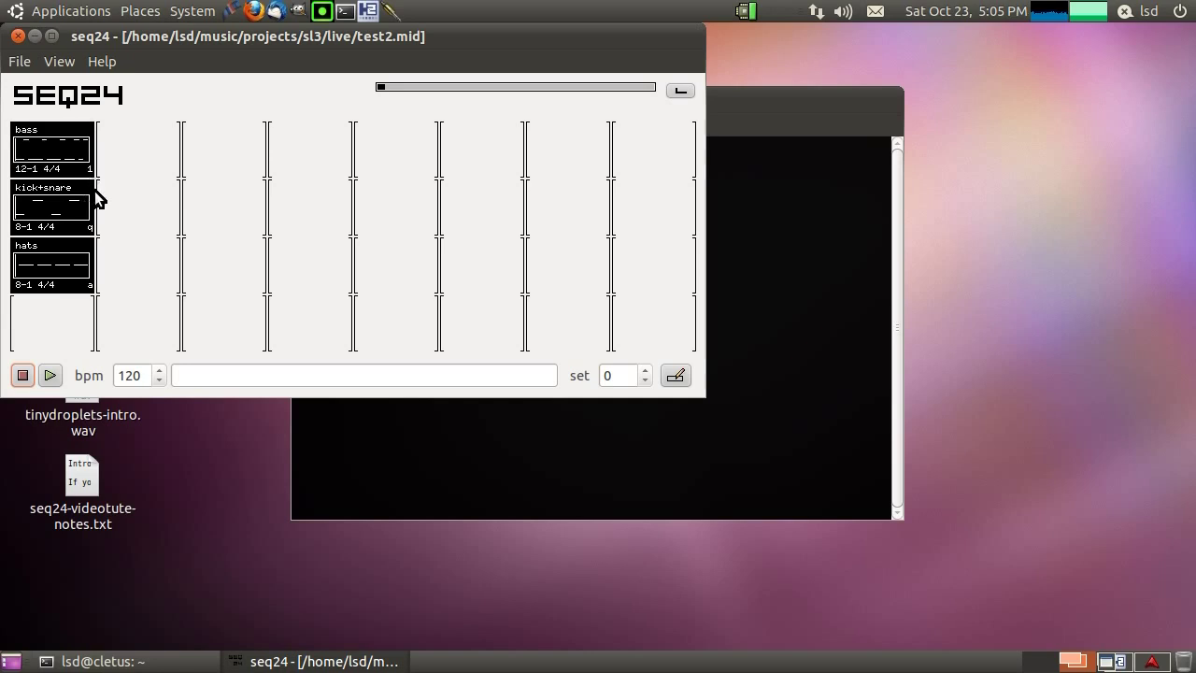
Mute all patterns with hotkeys 1, q, a, unmute bass, and start playback
key(1)
key(q)
key(a)
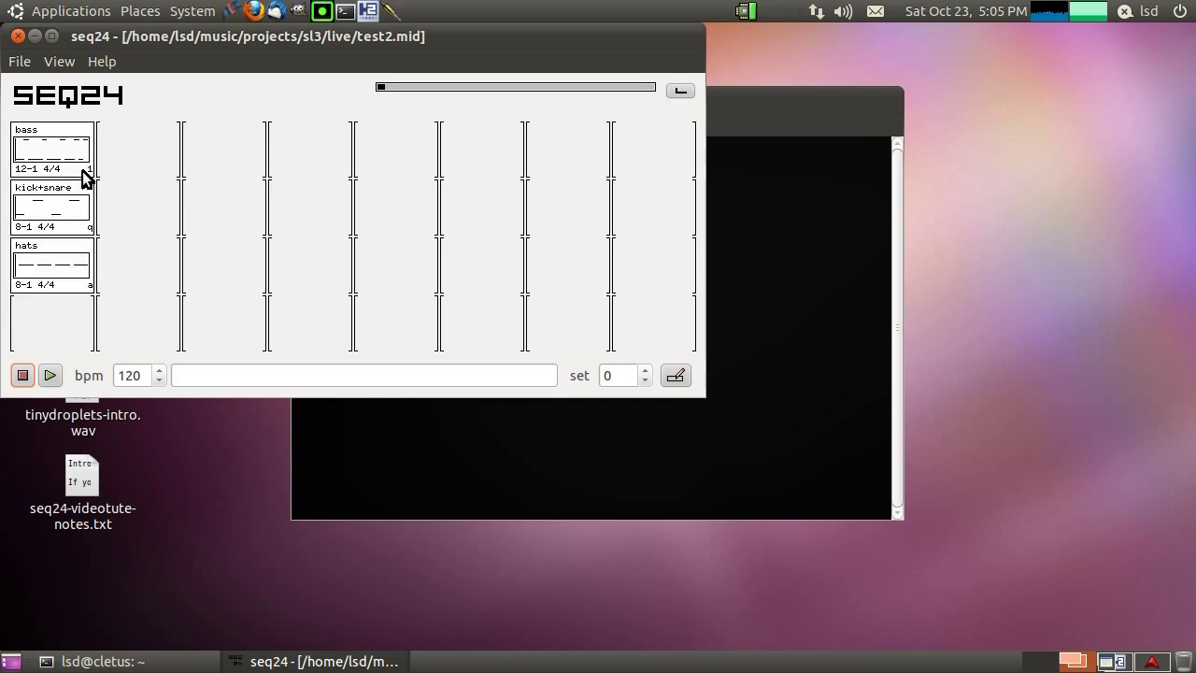
key(1)
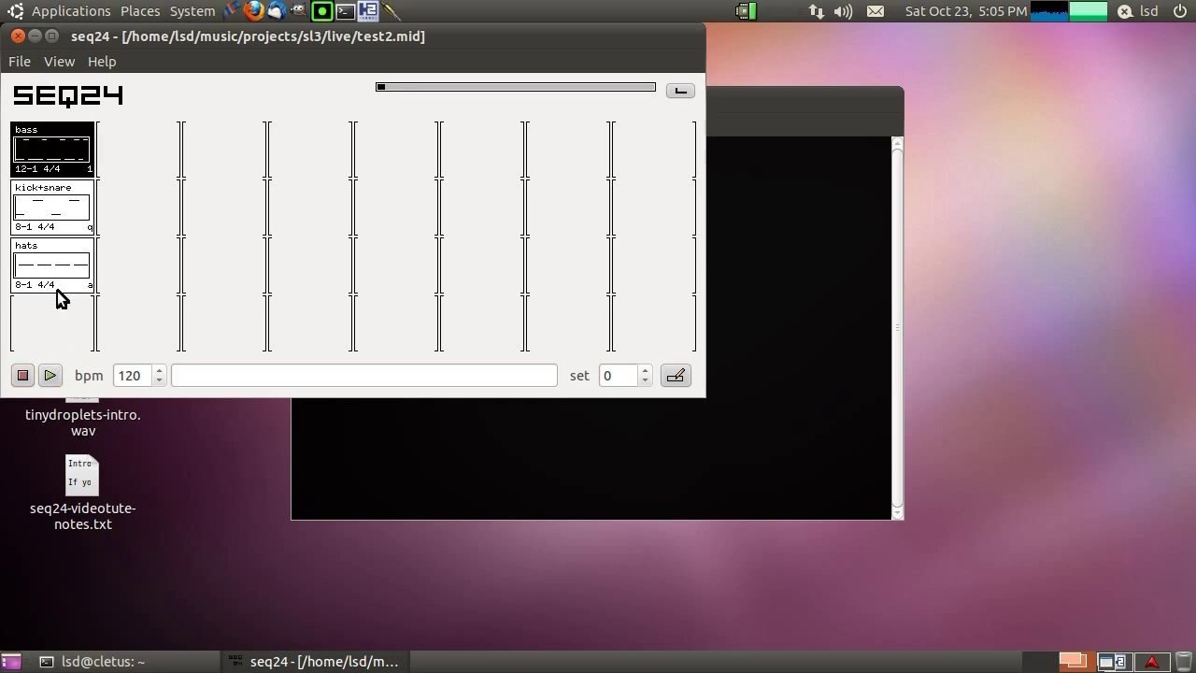
click(50, 374)
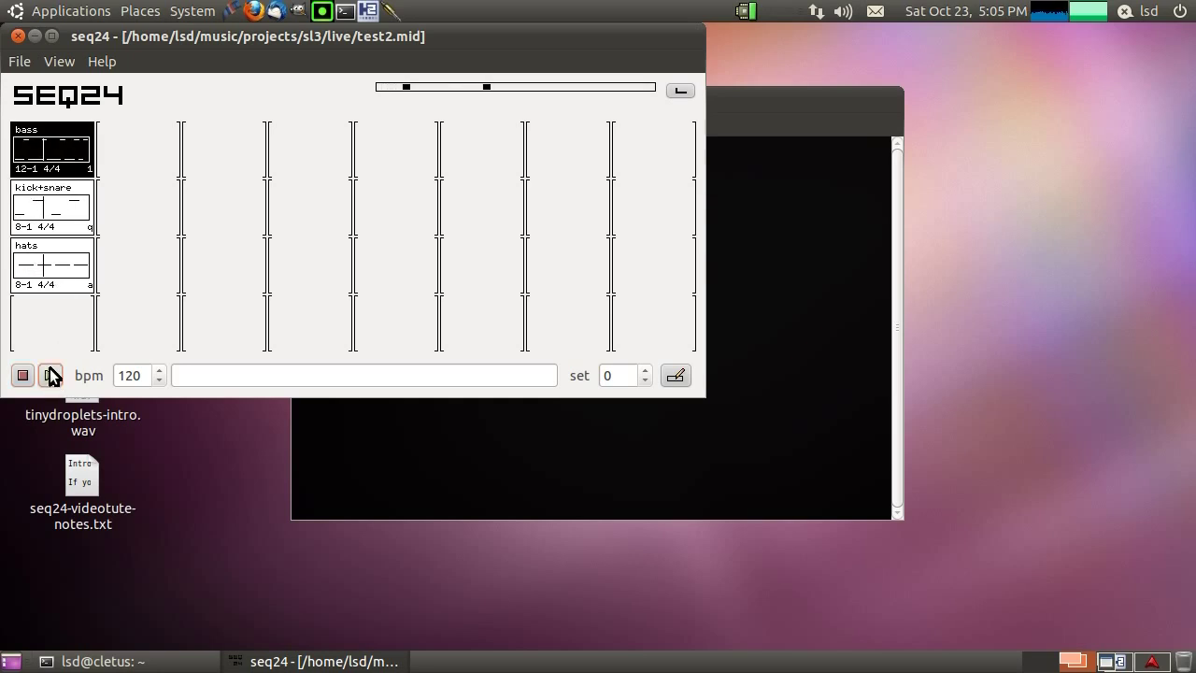
Bring in kick+snare (q) and hats (a), mute all three, stop, and save
key(q)
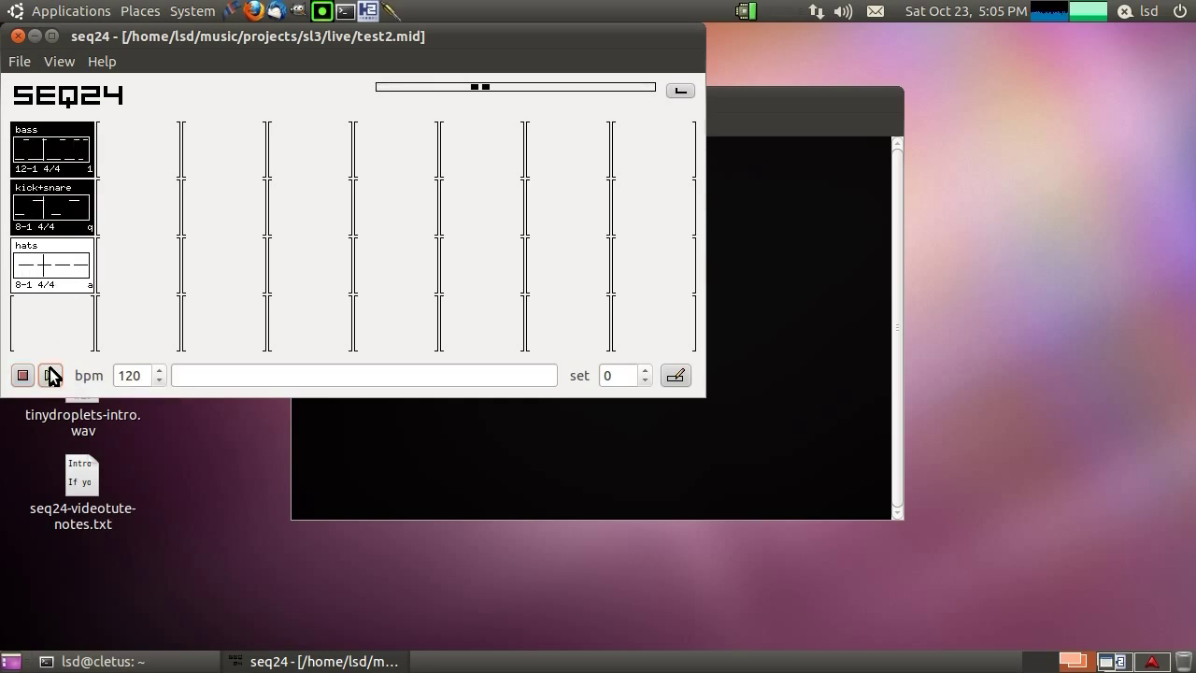
key(a)
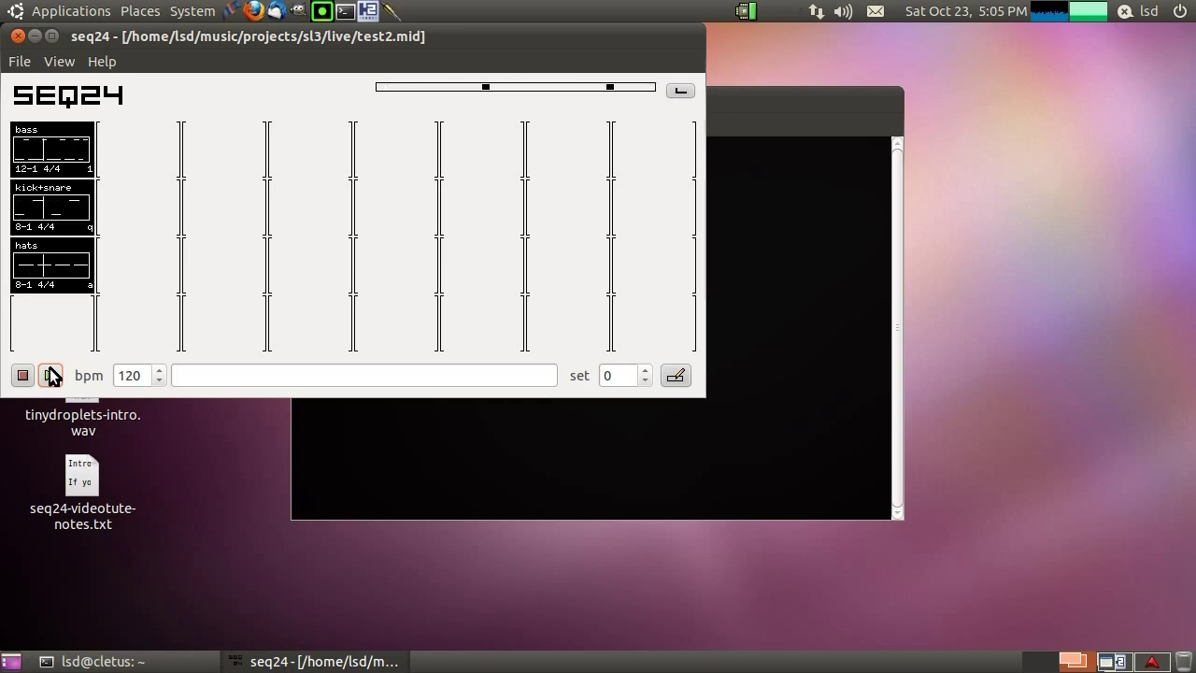
key(1)
key(a)
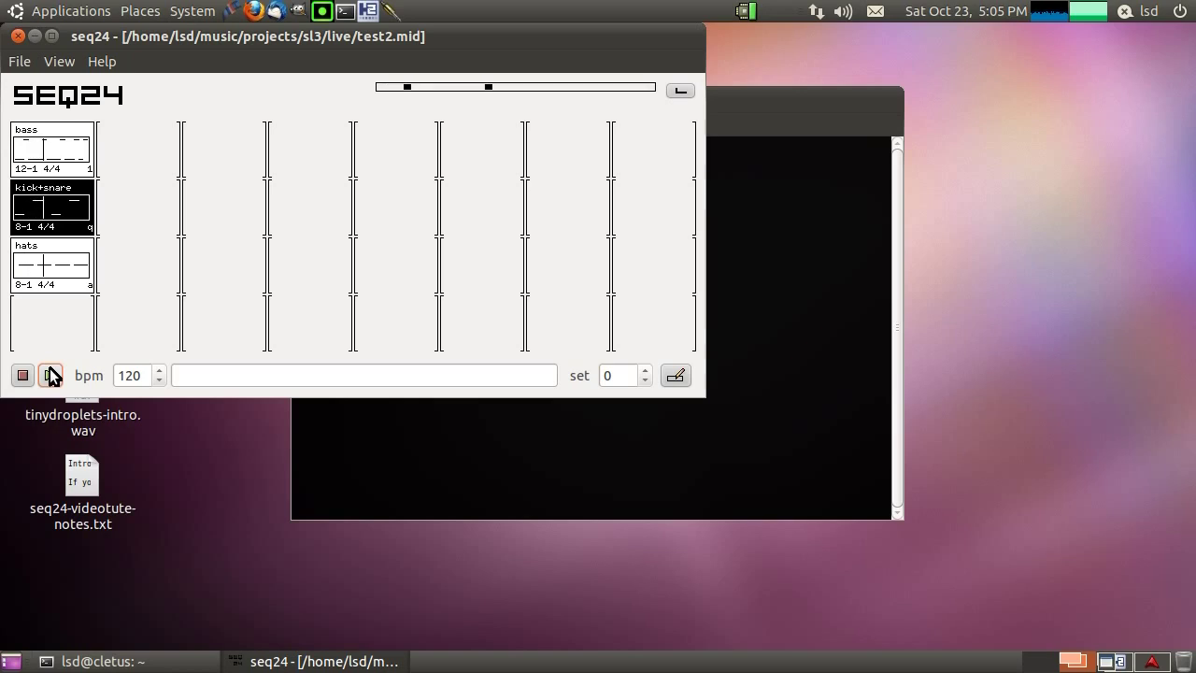
key(q)
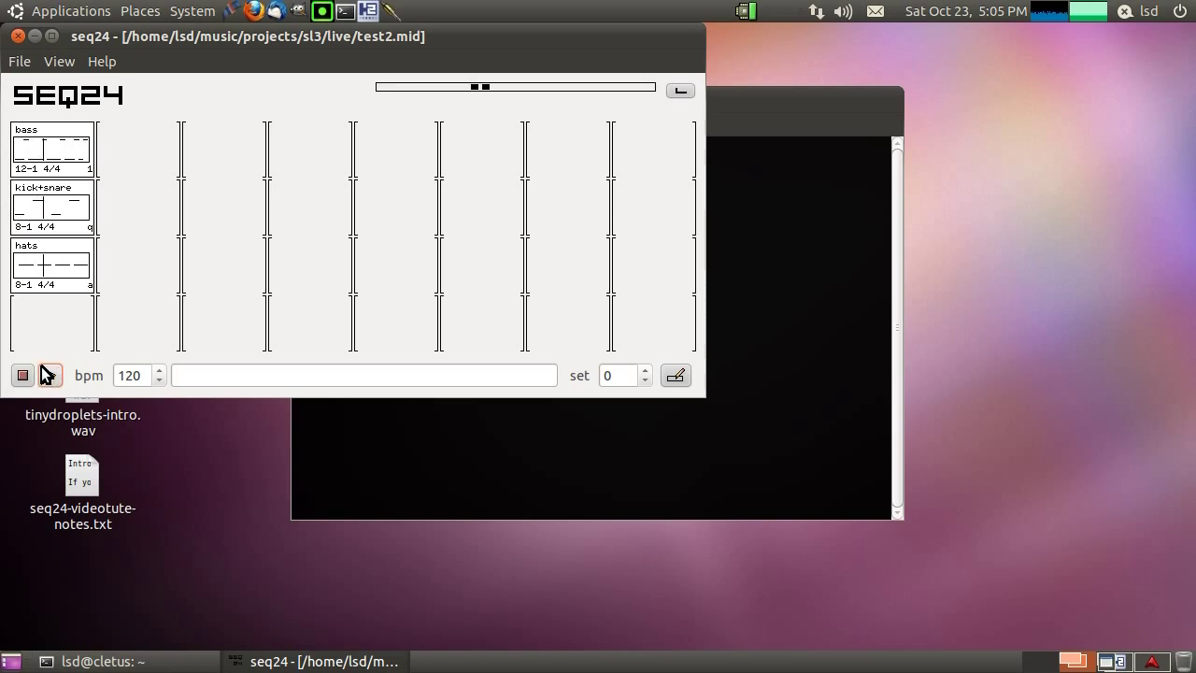
click(24, 375)
click(19, 61)
click(49, 128)
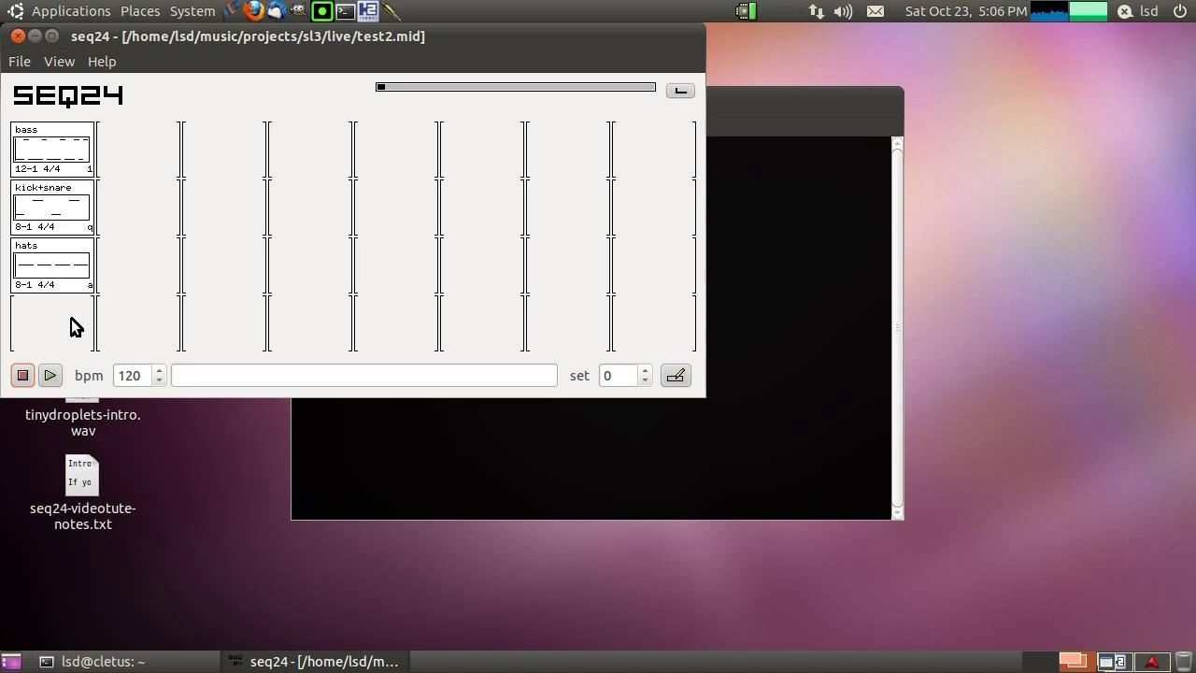
Open the Song Editor and draw bass from bar 1 and kick+snare from bar 3, to bar 7
click(108, 68)
mouse_move(72, 63)
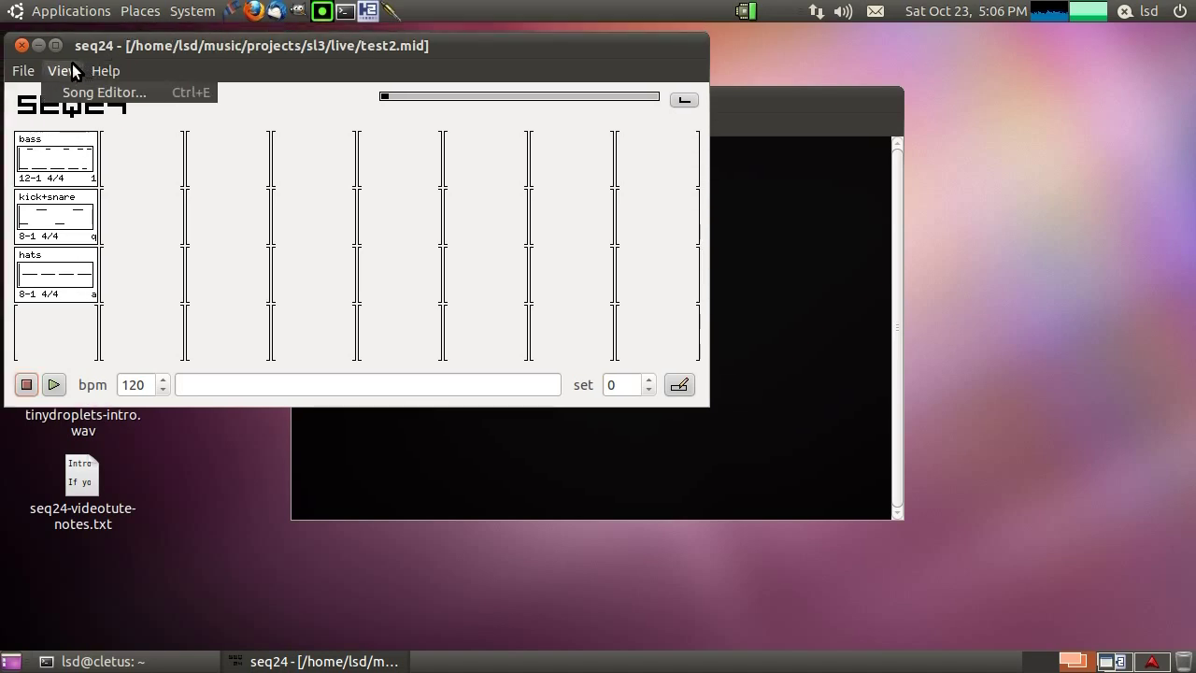
click(93, 93)
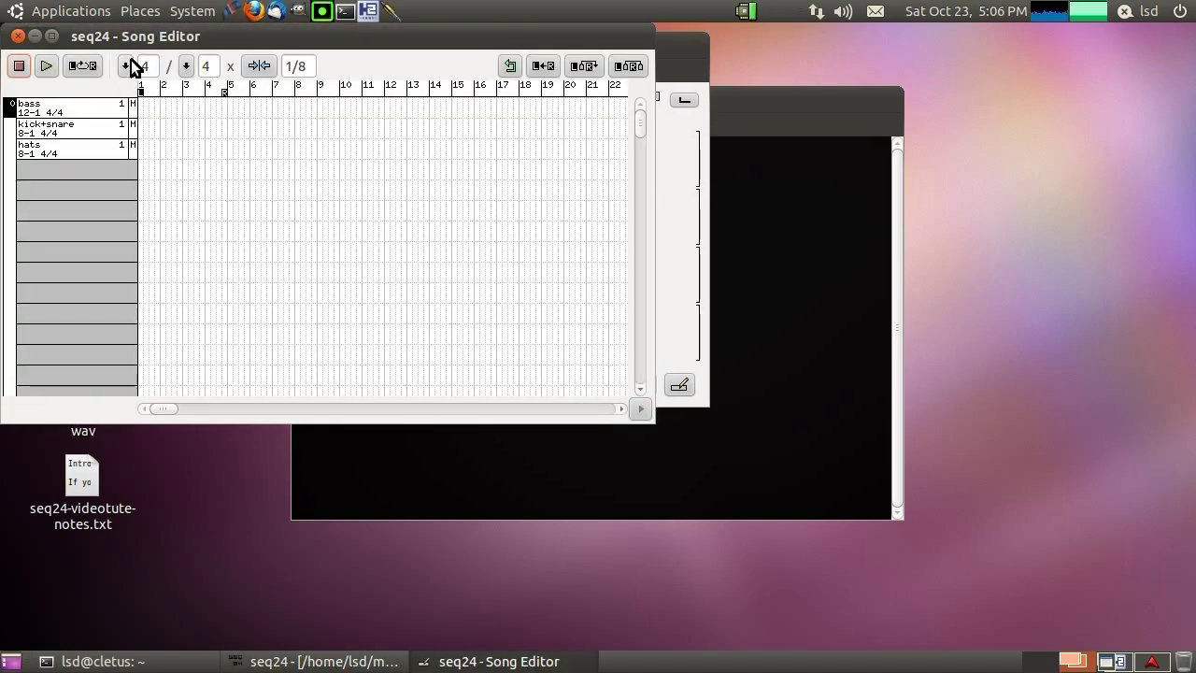
drag(147, 23, 266, 187)
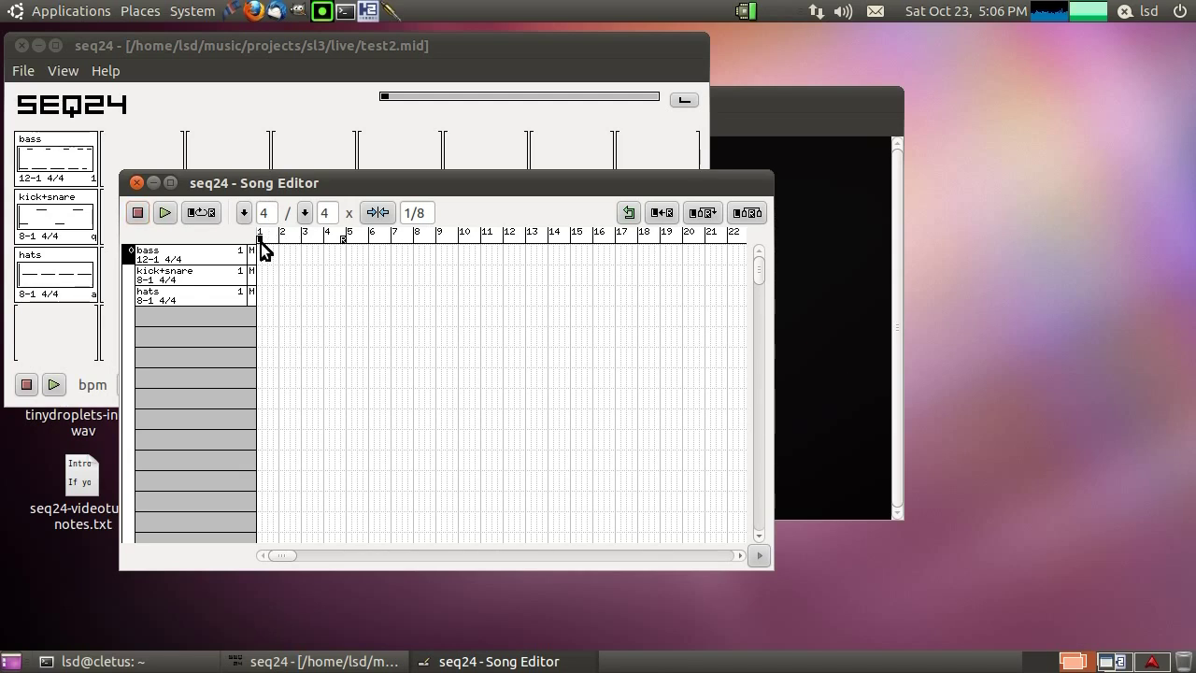
drag(261, 251, 385, 250)
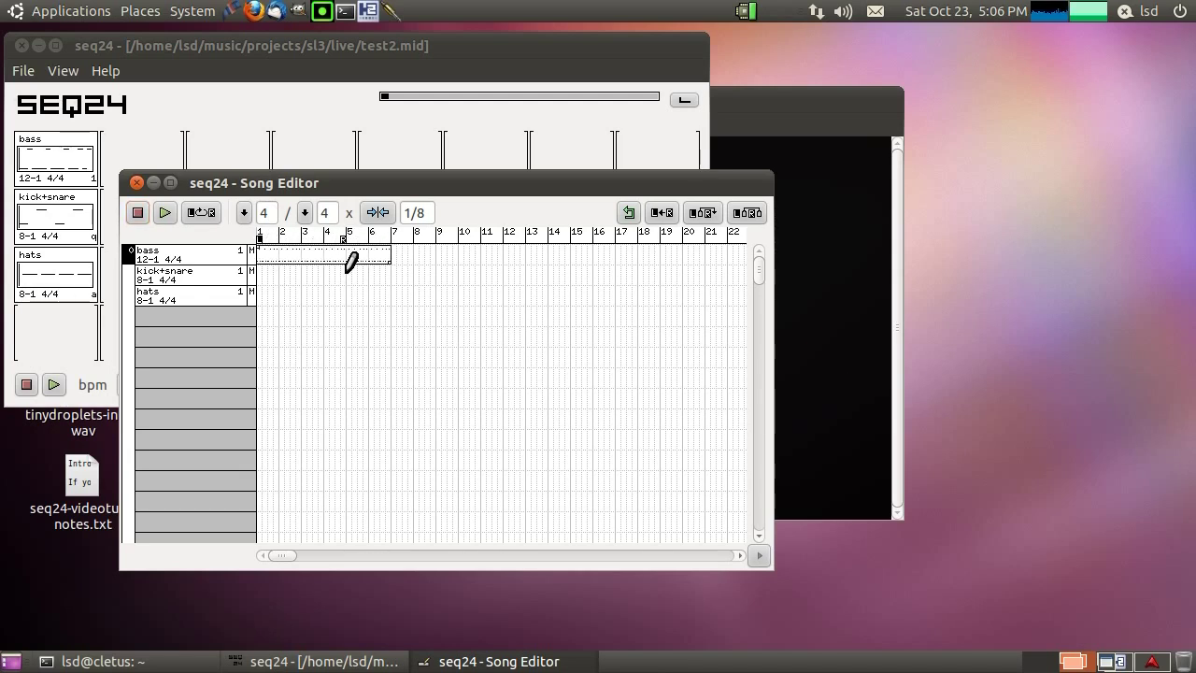
mouse_move(306, 274)
mouse_down()
mouse_move(372, 278)
mouse_move(359, 296)
mouse_move(388, 296)
mouse_up()
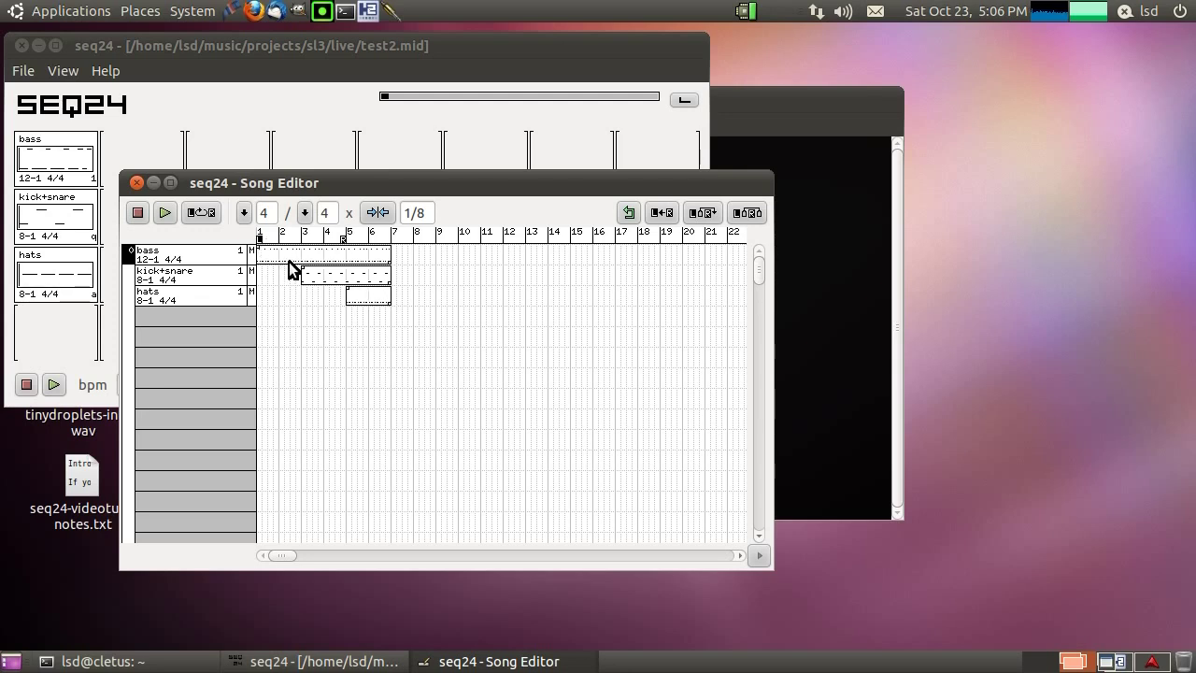
Close the Song Editor, save the session via File > Save, and nudge the main window up
click(136, 182)
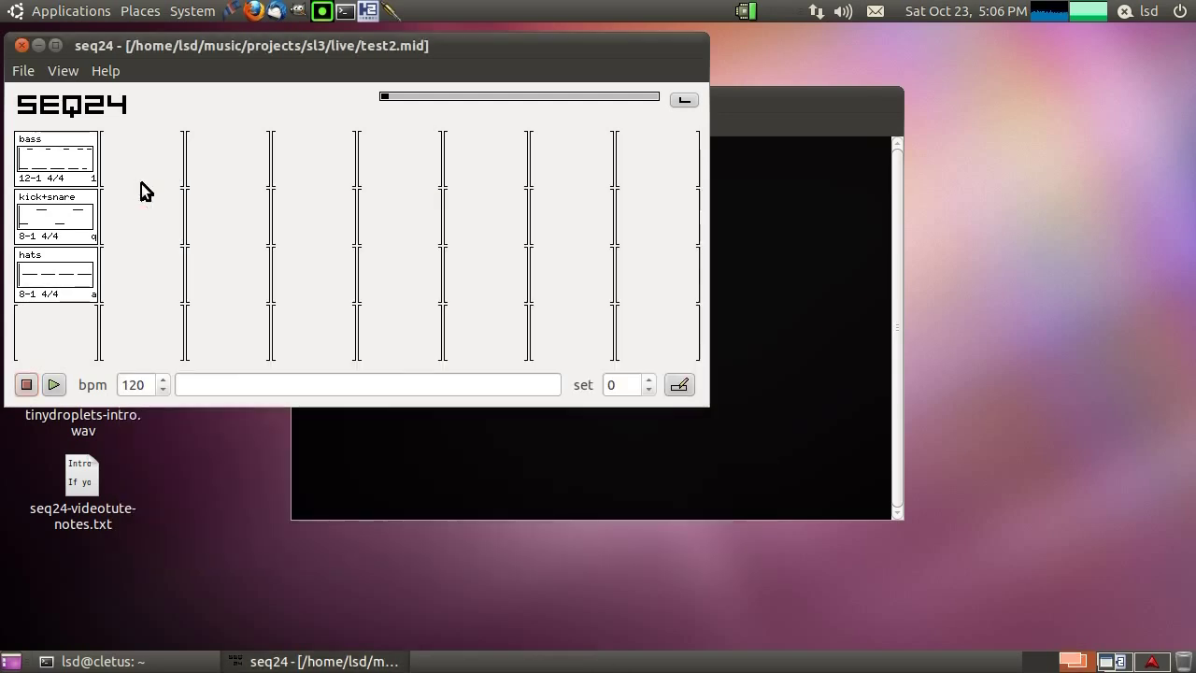
click(26, 77)
click(51, 126)
drag(74, 43, 70, 34)
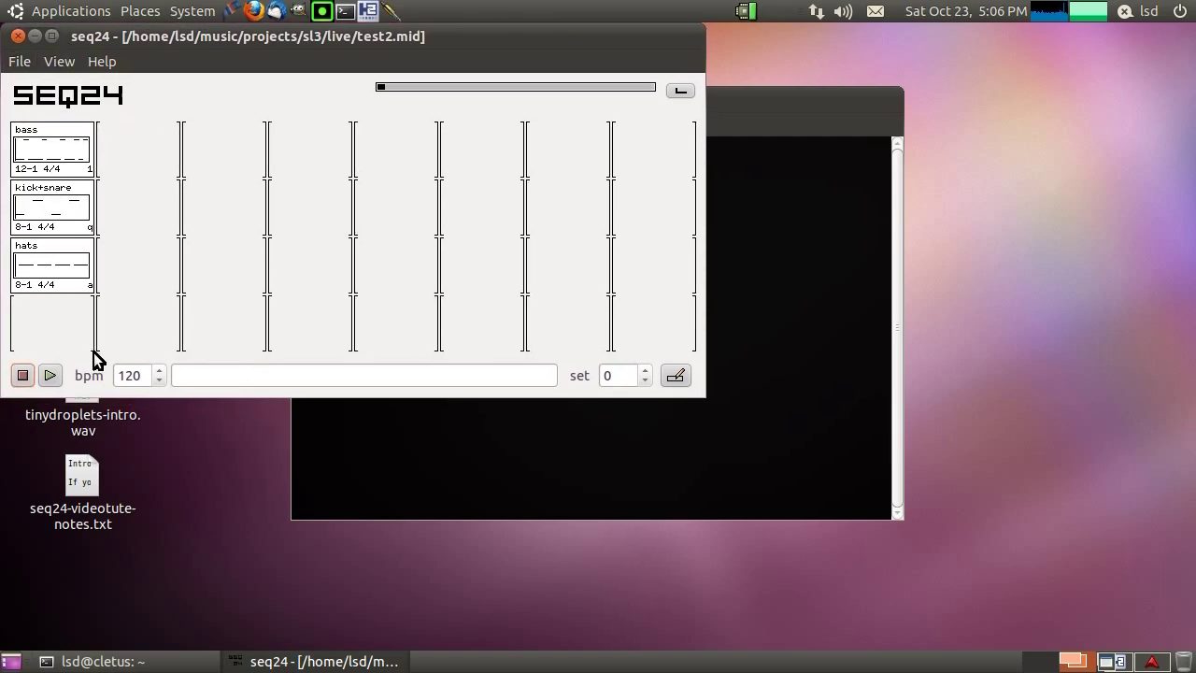